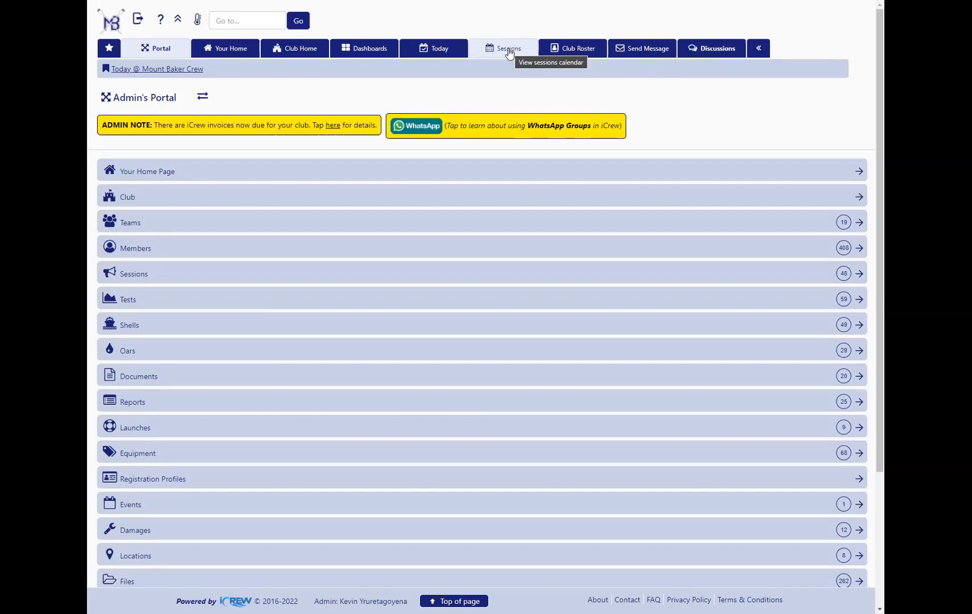
Start creating a new single session or regatta for the MastersComp team
click(135, 277)
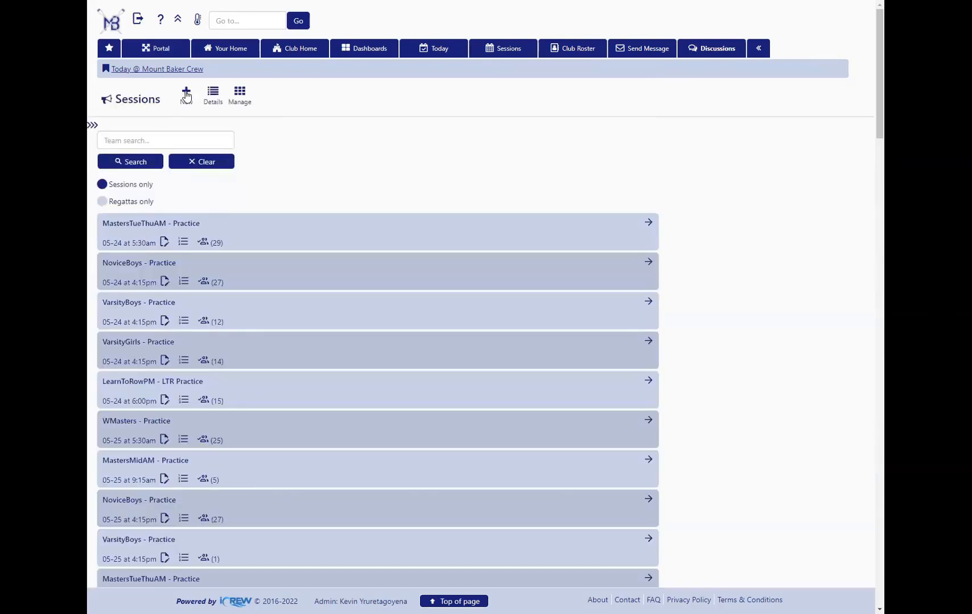
click(187, 97)
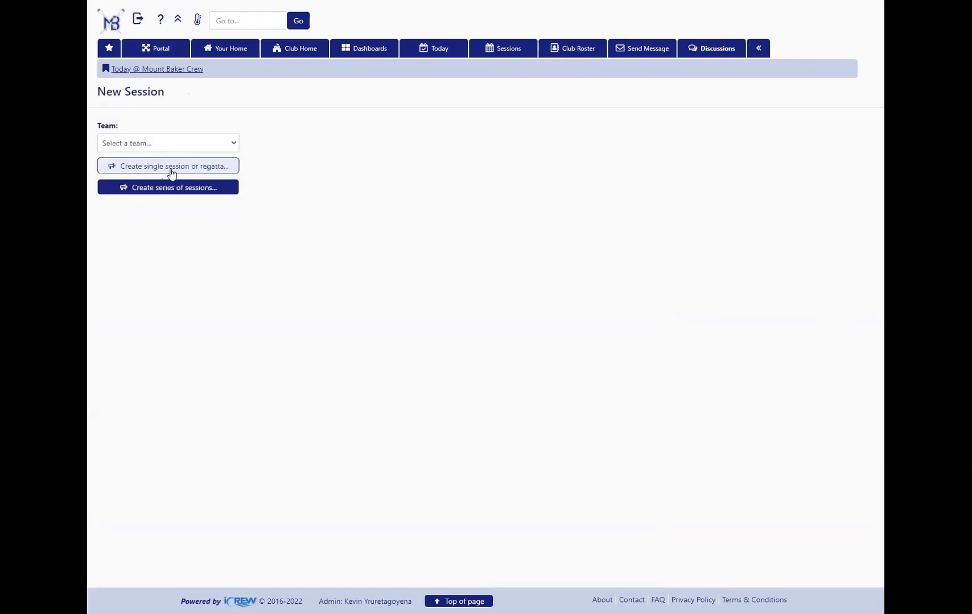
click(166, 149)
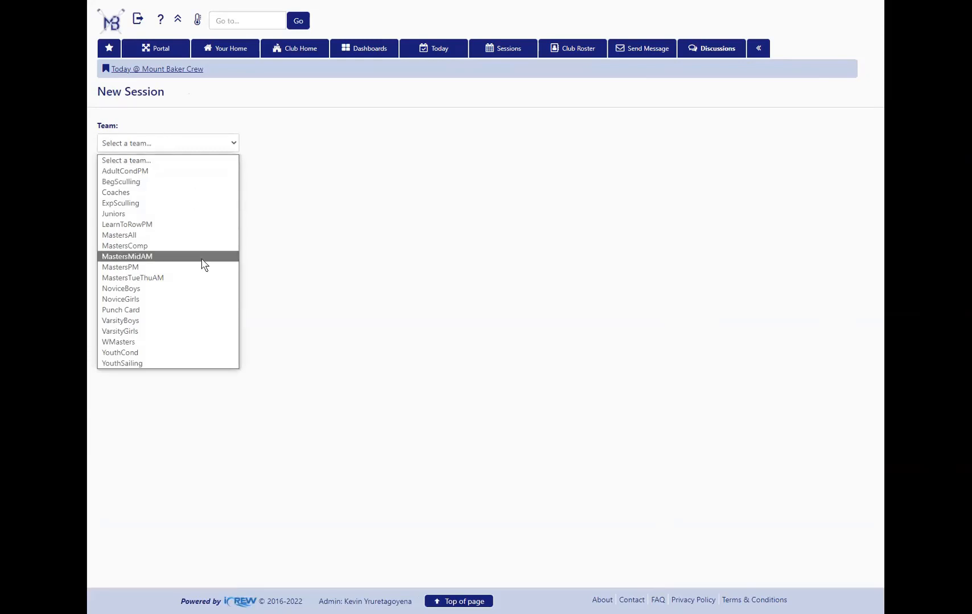
click(169, 250)
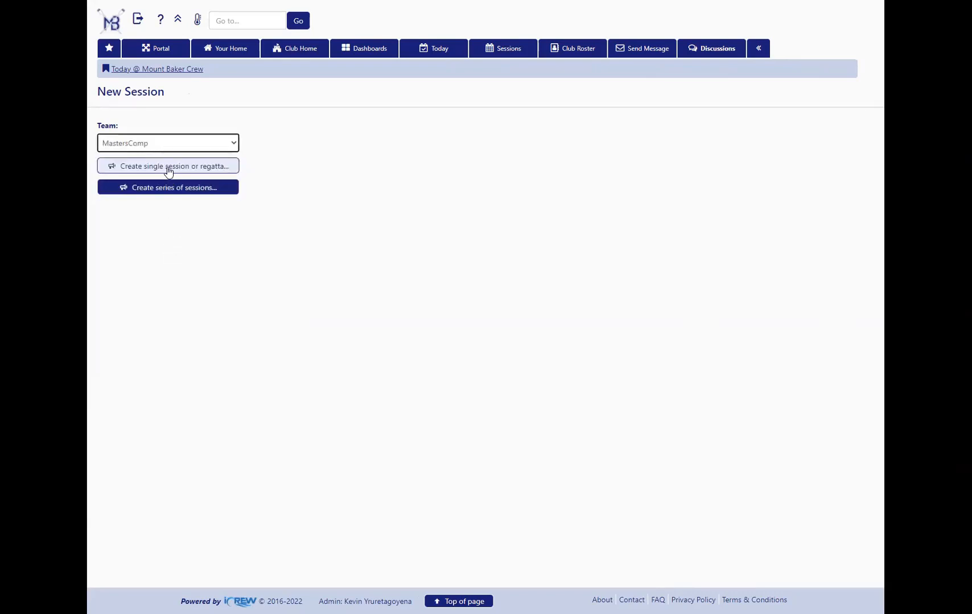
click(168, 172)
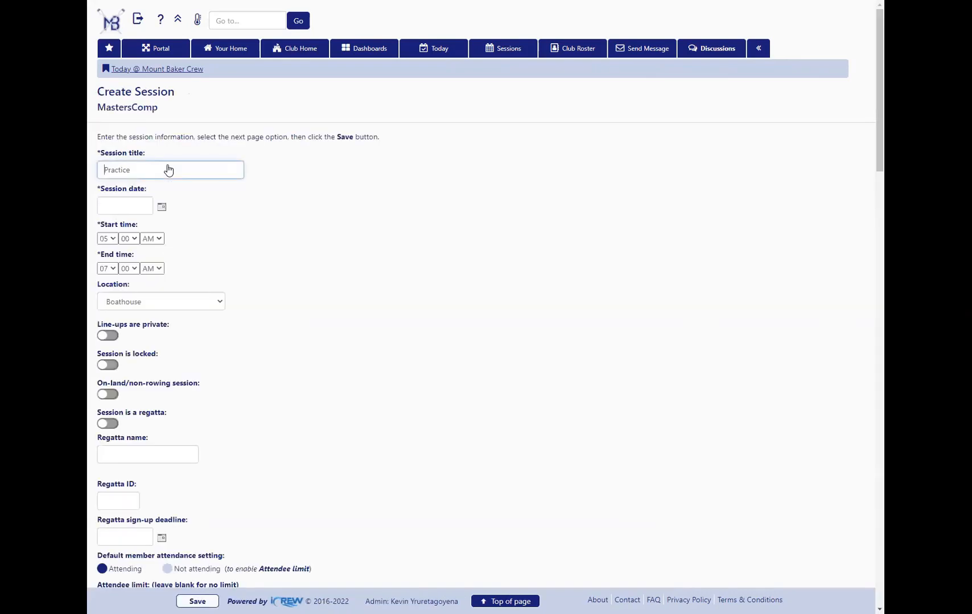
Title the session "NW Regionals" and set its session date to 2022-06-17
drag(157, 169, 98, 171)
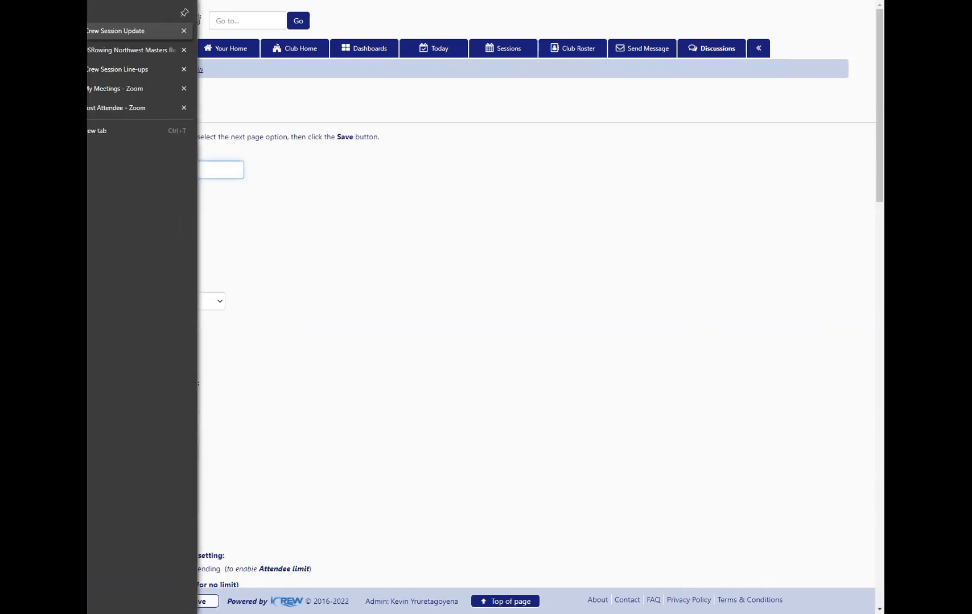
text(NW)
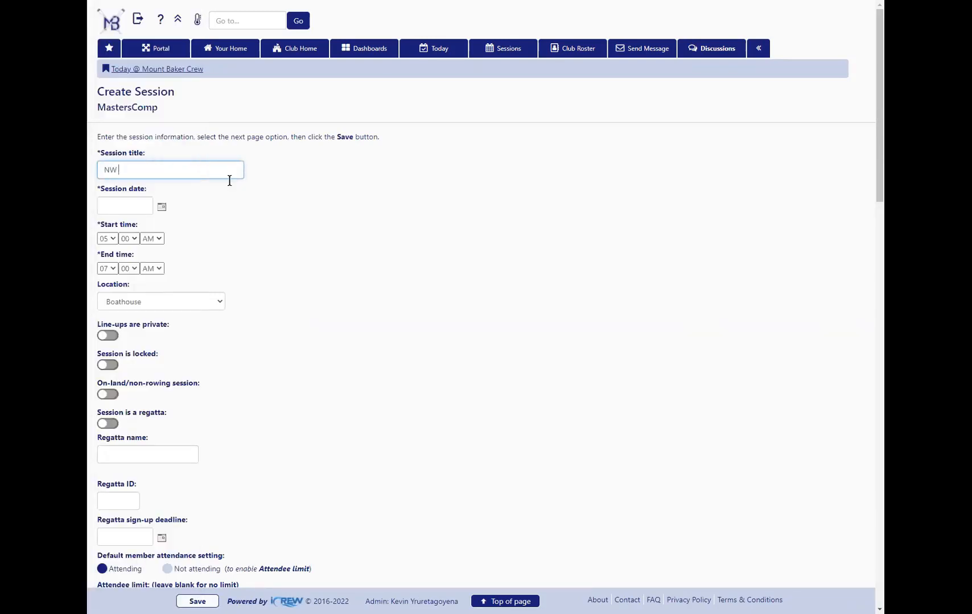
text( Regionals)
click(161, 208)
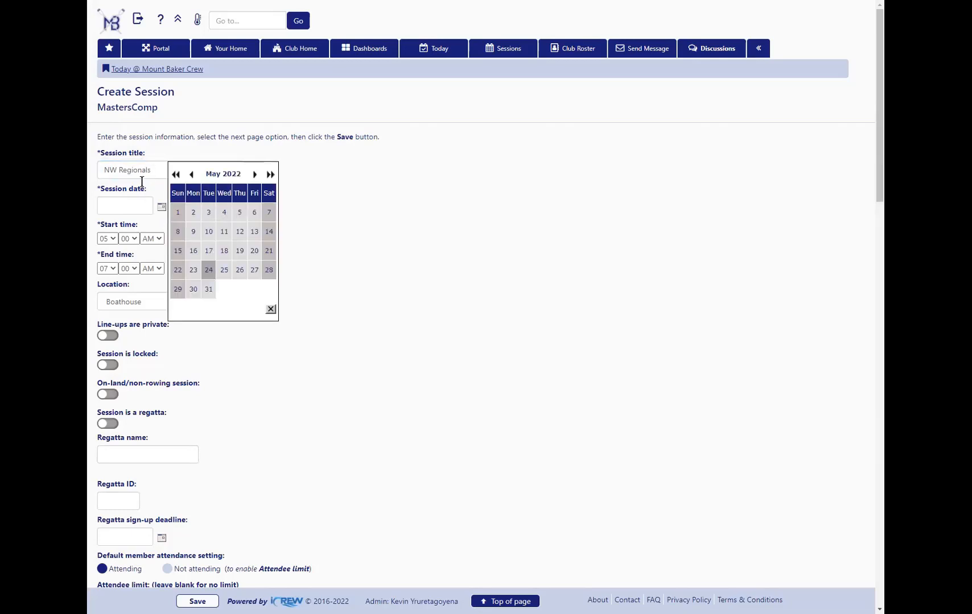
click(254, 174)
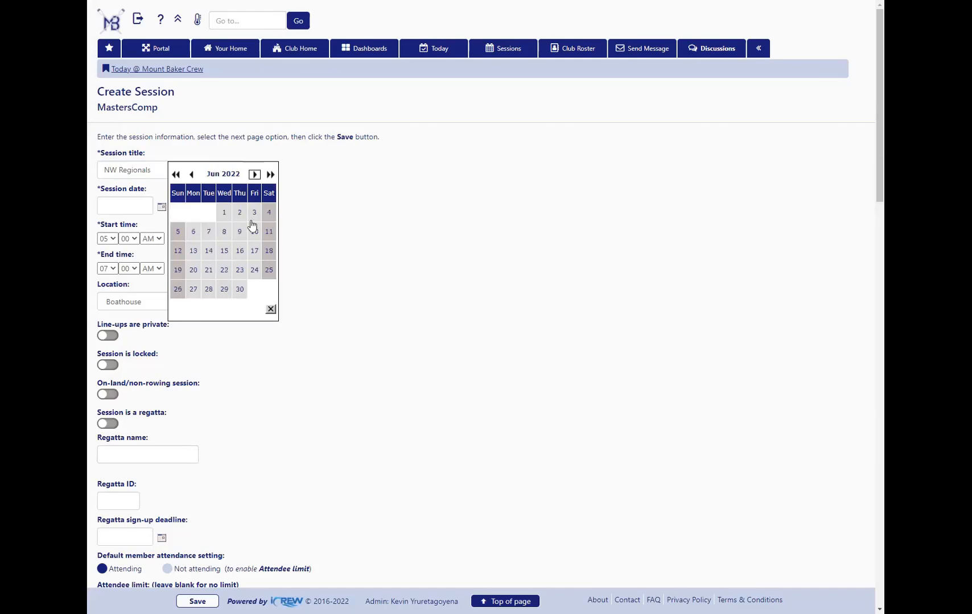
click(254, 251)
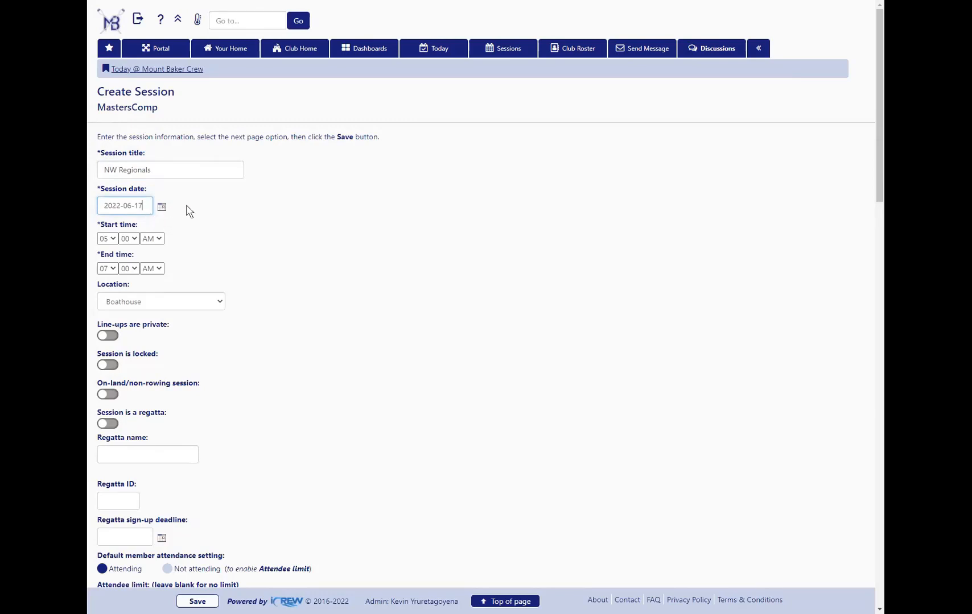
Change the session's end time to PM and set its location to Vancouver Lake
click(152, 269)
click(154, 293)
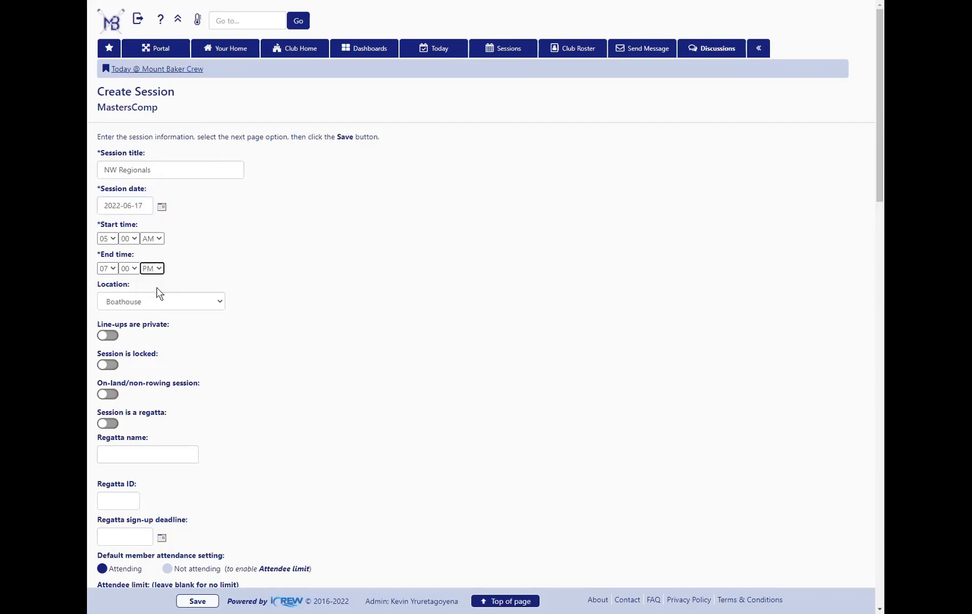
click(194, 302)
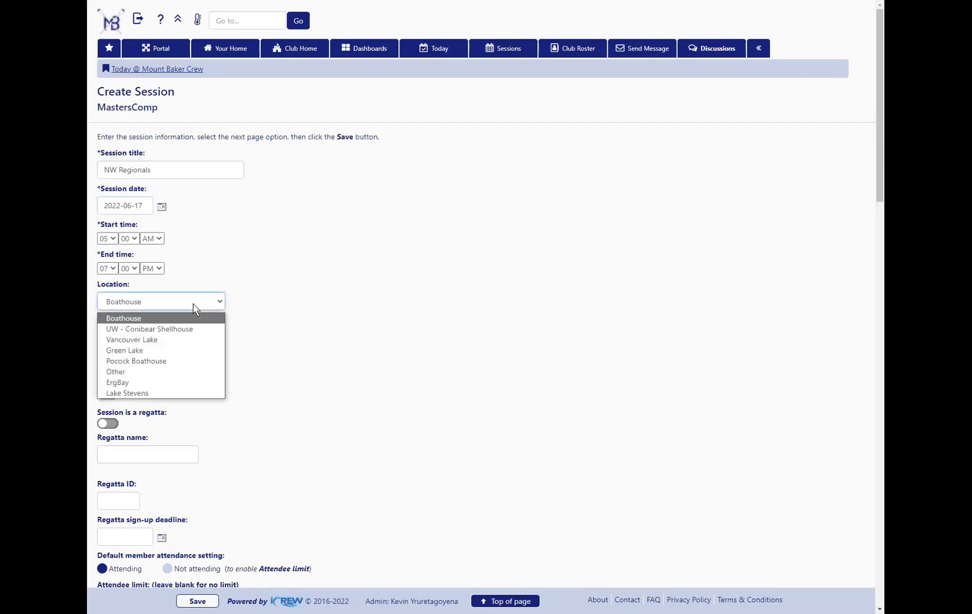
click(131, 341)
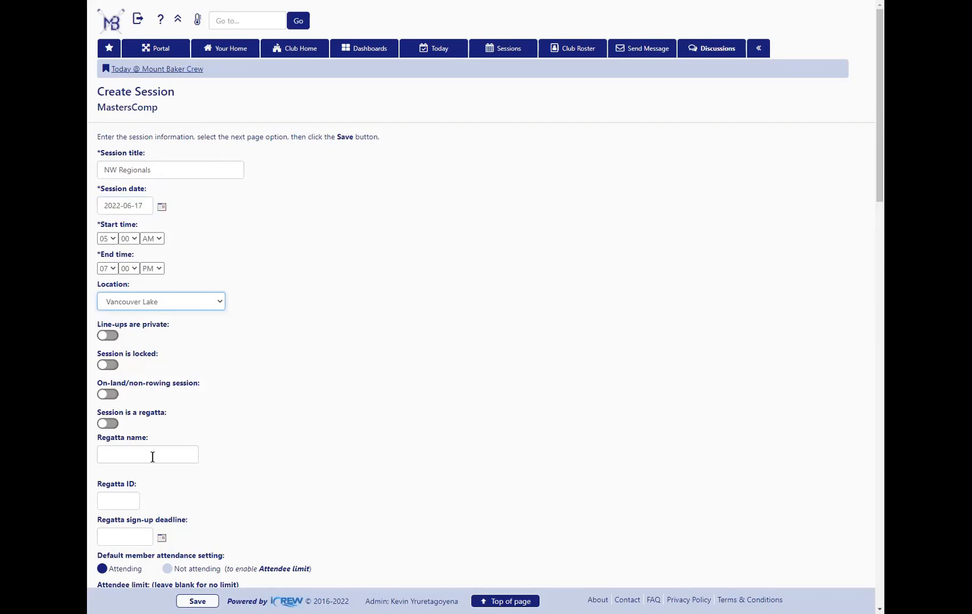
Mark the session as a regatta and look up the regatta name "usrowing northwest"
click(109, 423)
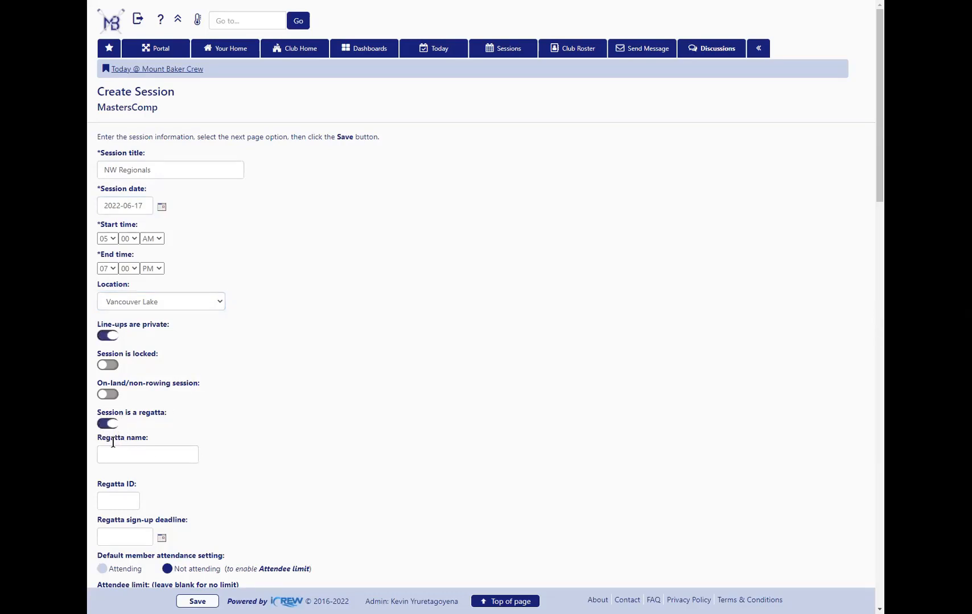
click(116, 457)
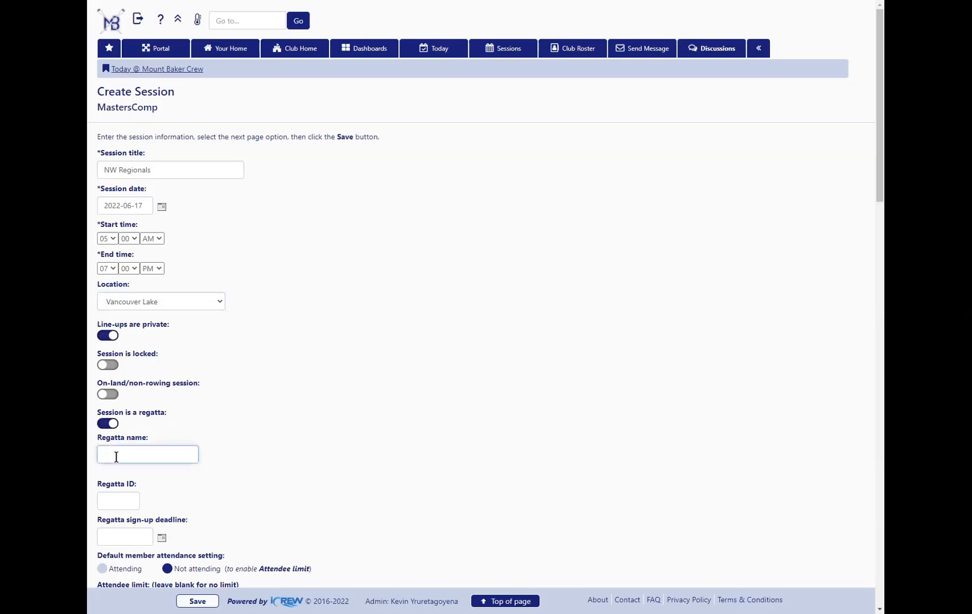
text(uw)
key(BackSpace)
text(srowing)
key(BackSpace)
key(BackSpace)
key(BackSpace)
key(BackSpace)
text(ing norwt)
key(BackSpace)
key(BackSpace)
text(th)
text(ws)
text(st)
key(Tab)
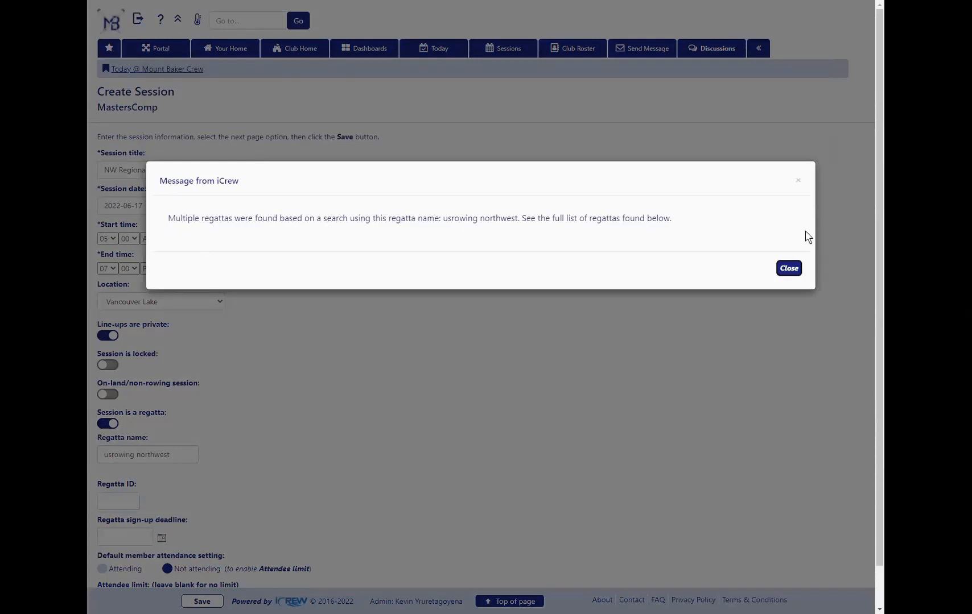
click(791, 272)
Check the RegattaCentral search results and narrow the regatta name to "usrowing northwest mas" to match the USRowing Northwest Masters Regional Championship
scroll(492, 350, down, 5)
scroll(492, 350, down, 6)
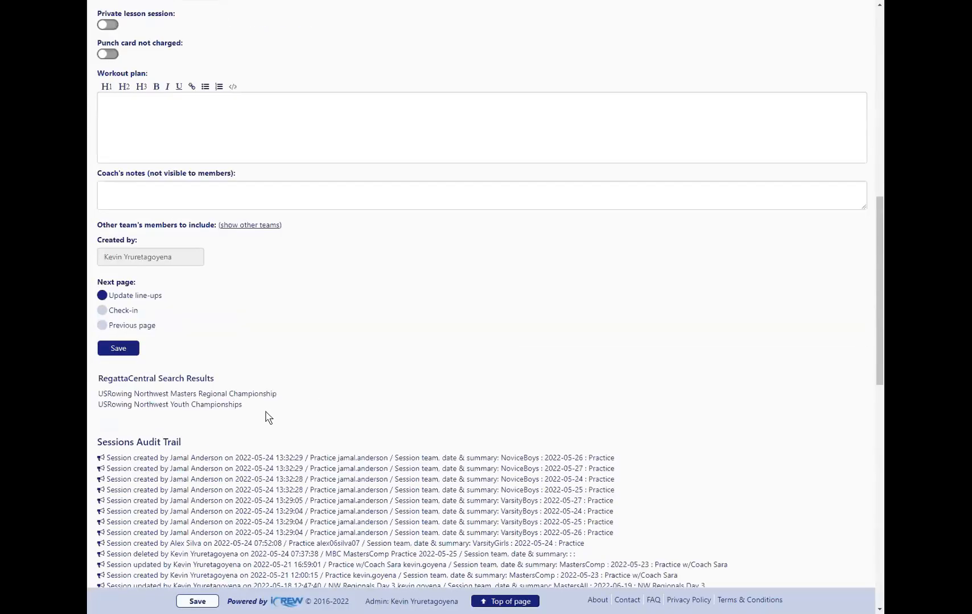
drag(100, 392, 271, 391)
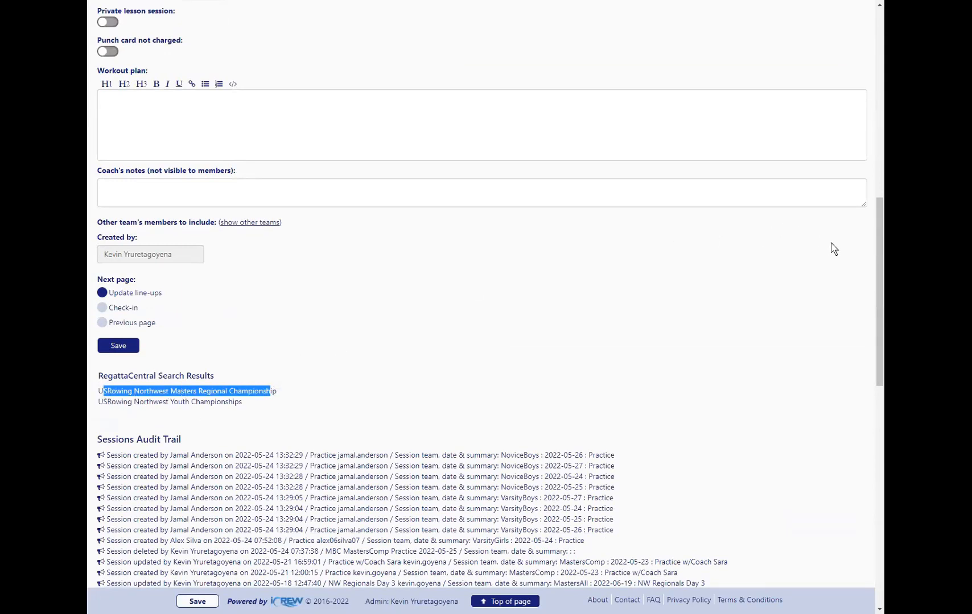
scroll(880, 240, up, 1)
scroll(880, 241, up, 7)
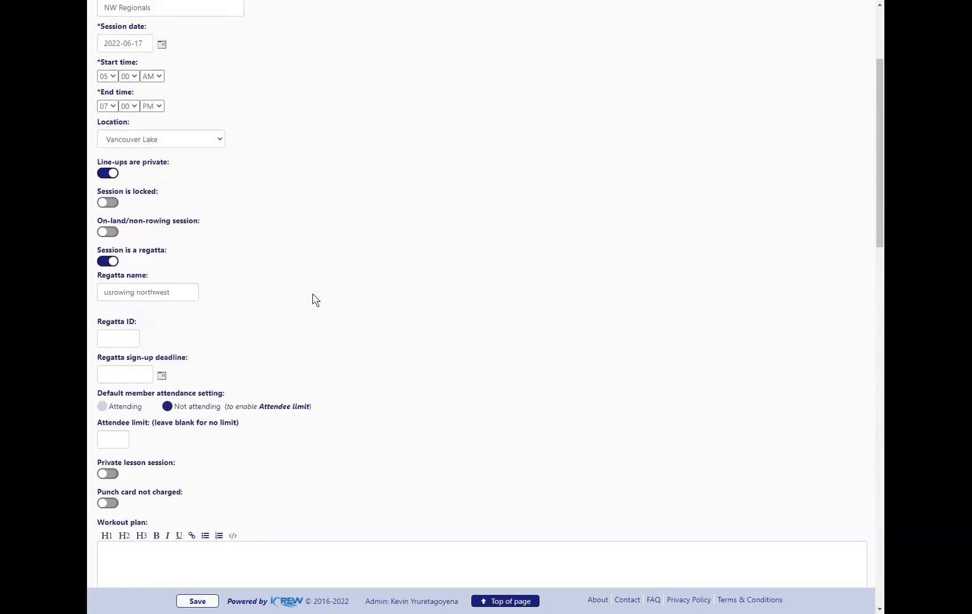
click(182, 291)
text(mas)
key(Tab)
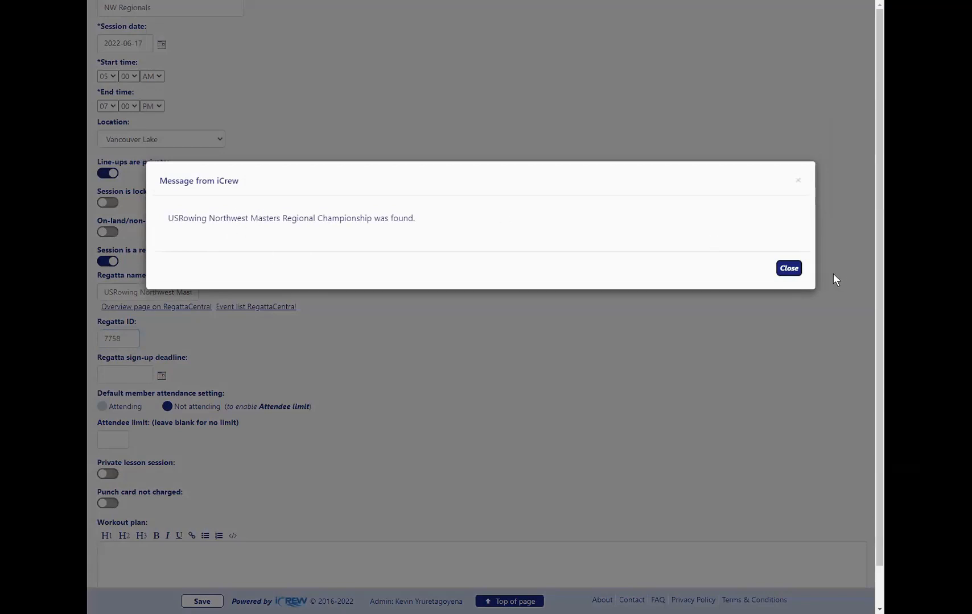
click(788, 268)
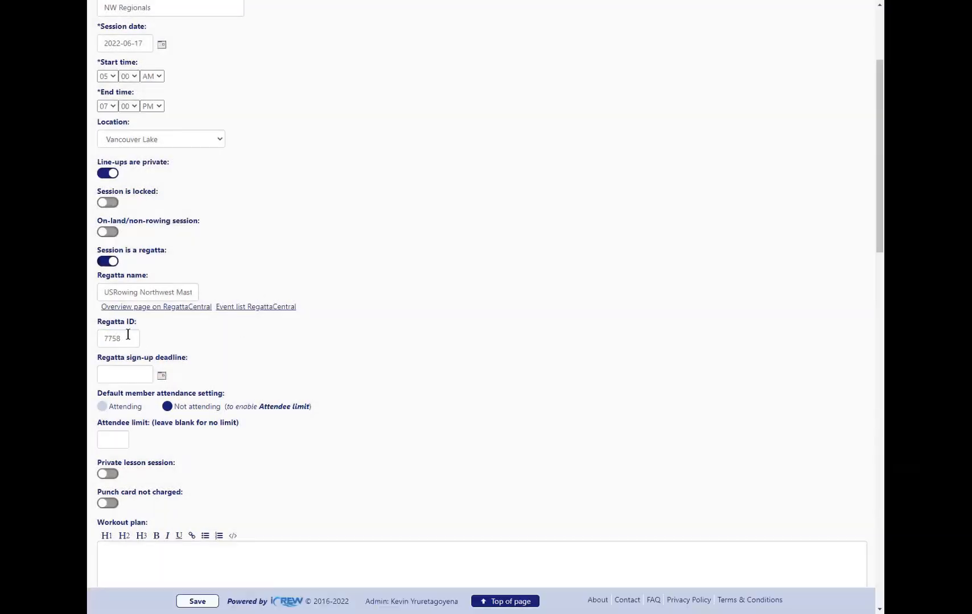
double_click(114, 339)
click(131, 338)
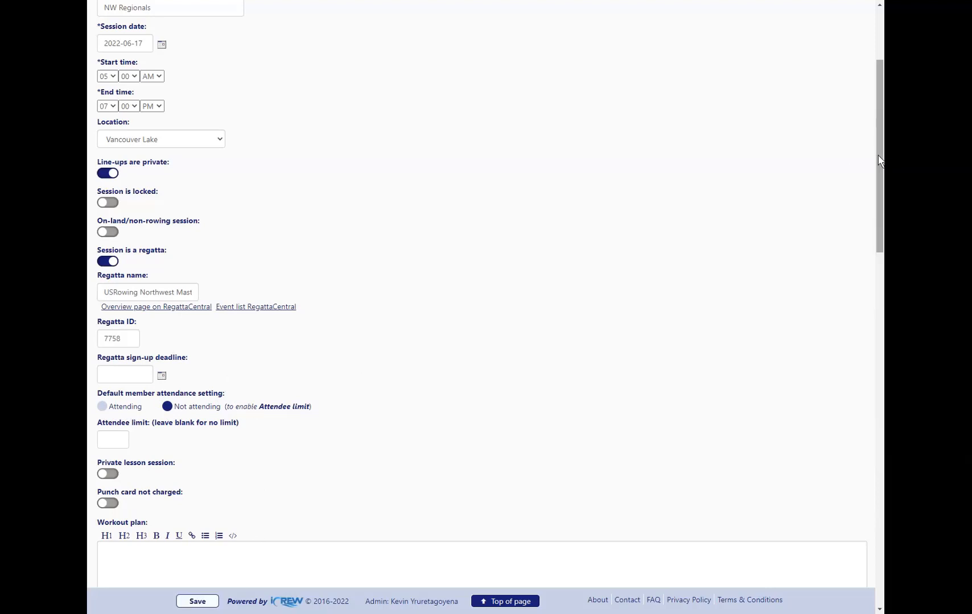
Leave the unsaved session form and open the NW Regionals Day 2 session on June 18, 2022 from the sessions calendar
drag(880, 156, 880, 106)
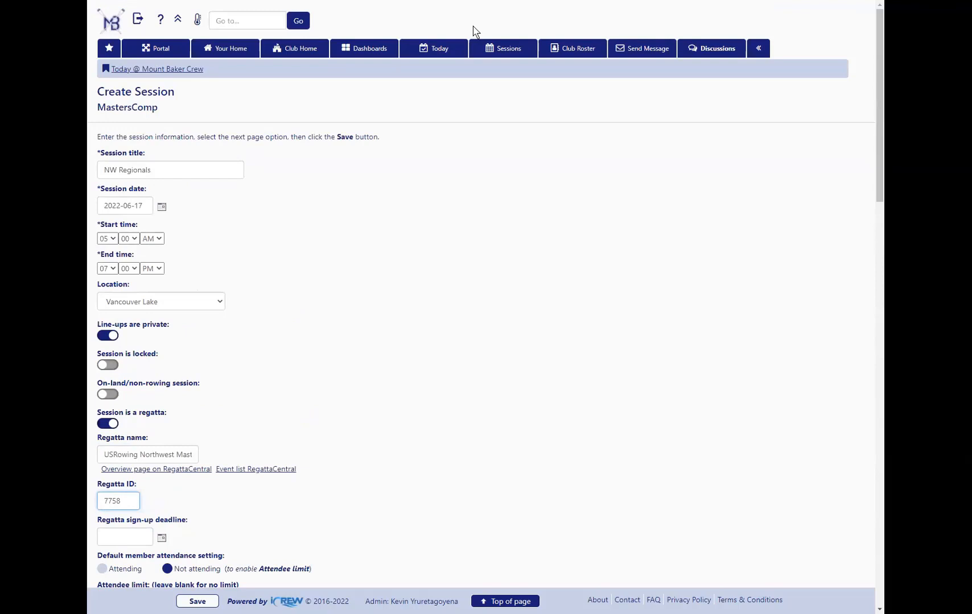
click(500, 45)
click(524, 36)
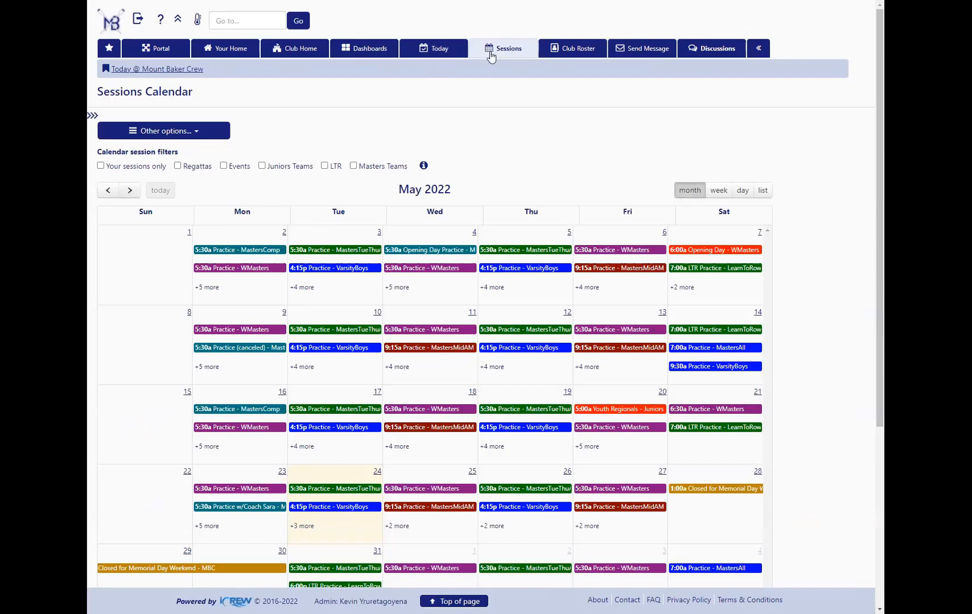
click(129, 191)
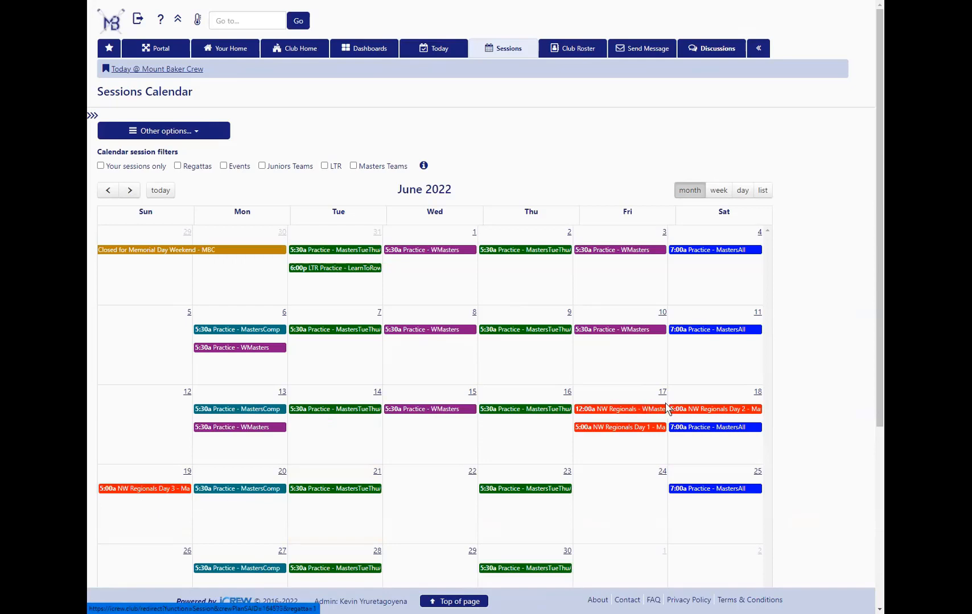
click(712, 410)
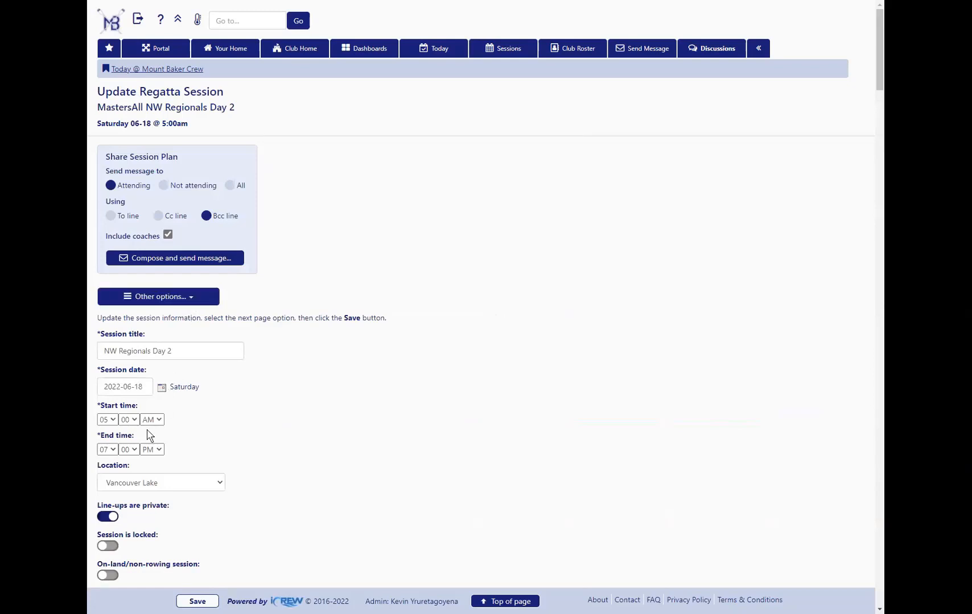
Review the session's regatta settings, including the regatta ID, and open its line-ups for updating
scroll(156, 534, down, 5)
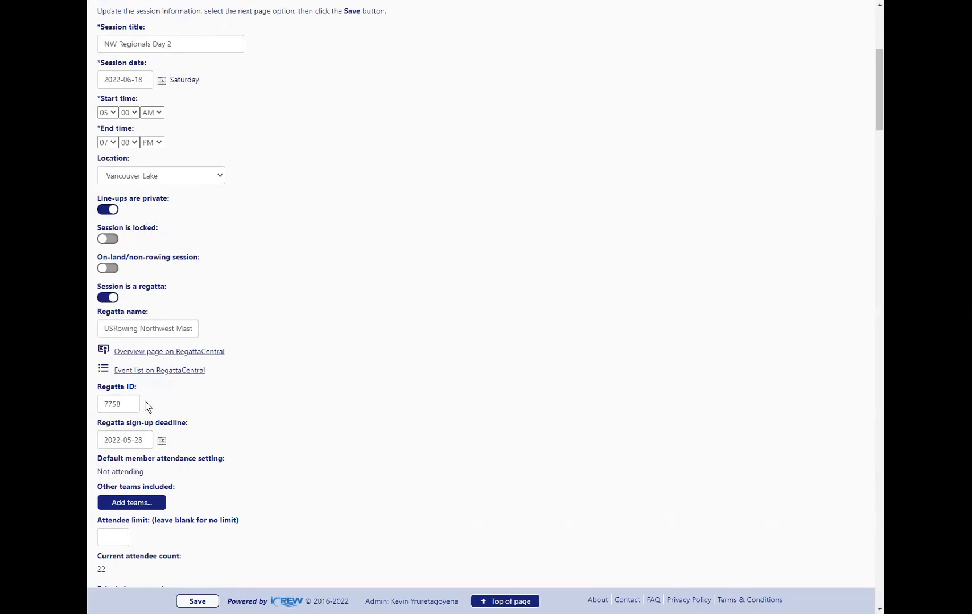
drag(134, 404, 97, 414)
scroll(249, 398, up, 5)
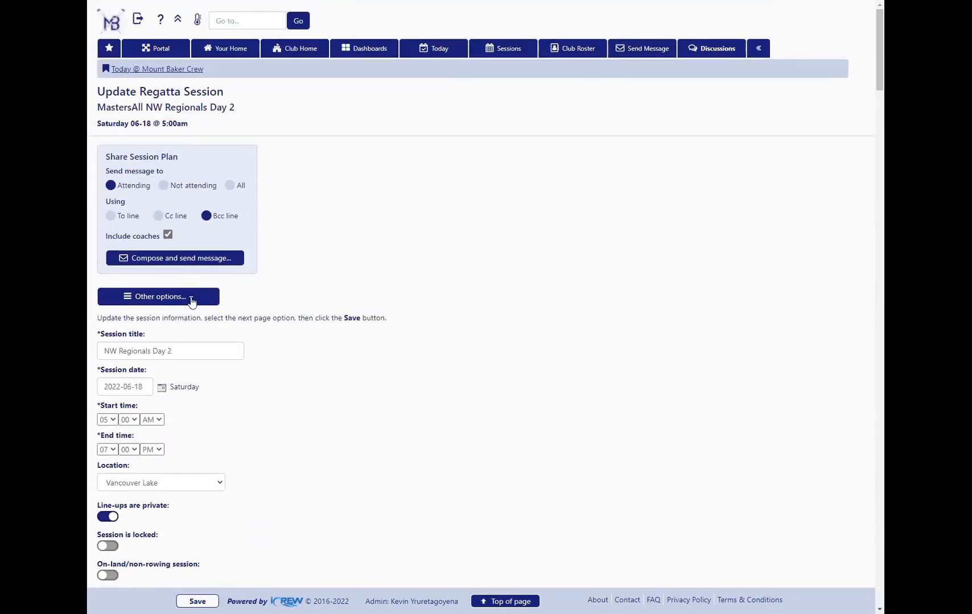
click(190, 298)
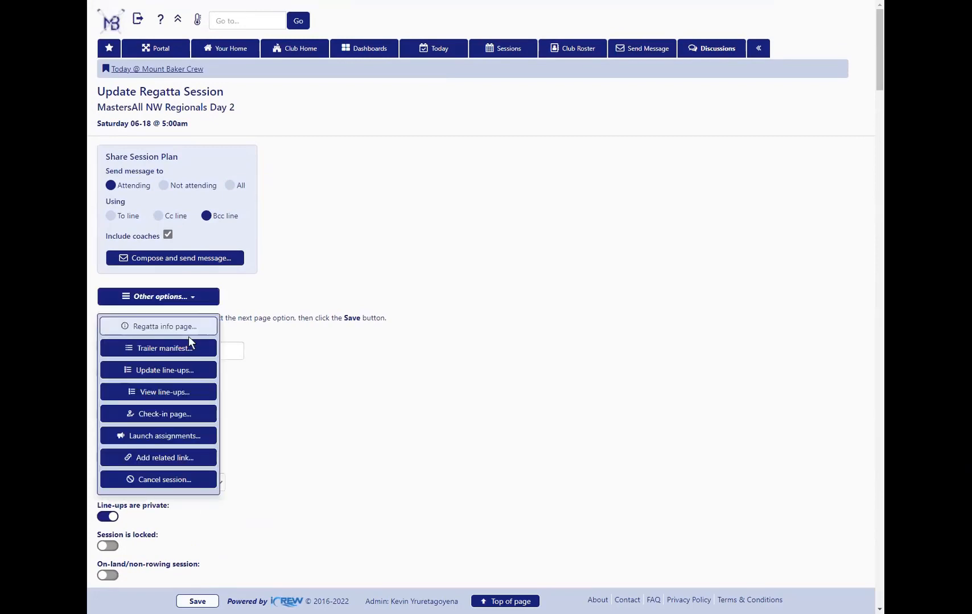
click(169, 373)
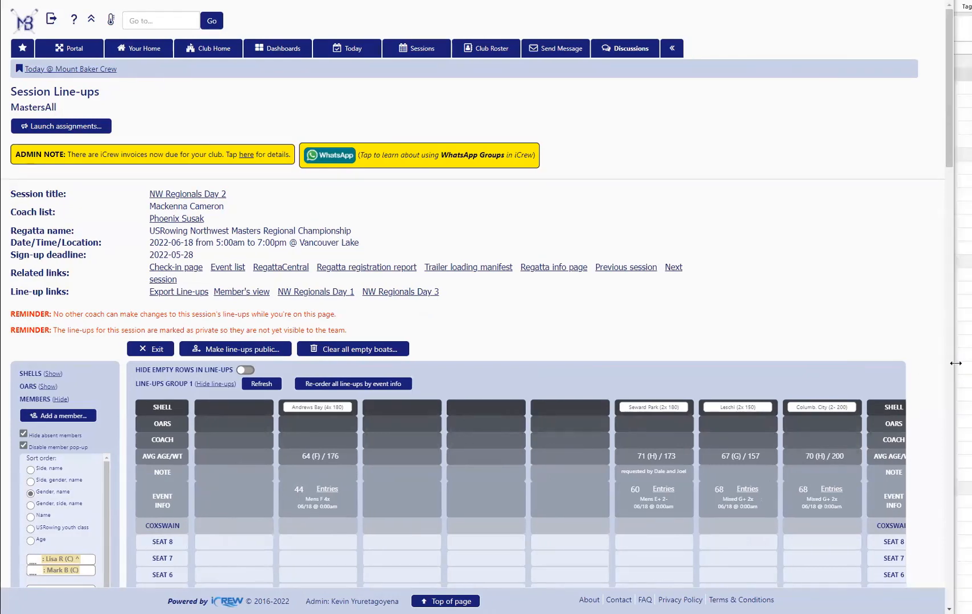
Widen the browser window and hide the member list beside the line-ups
drag(956, 363, 970, 363)
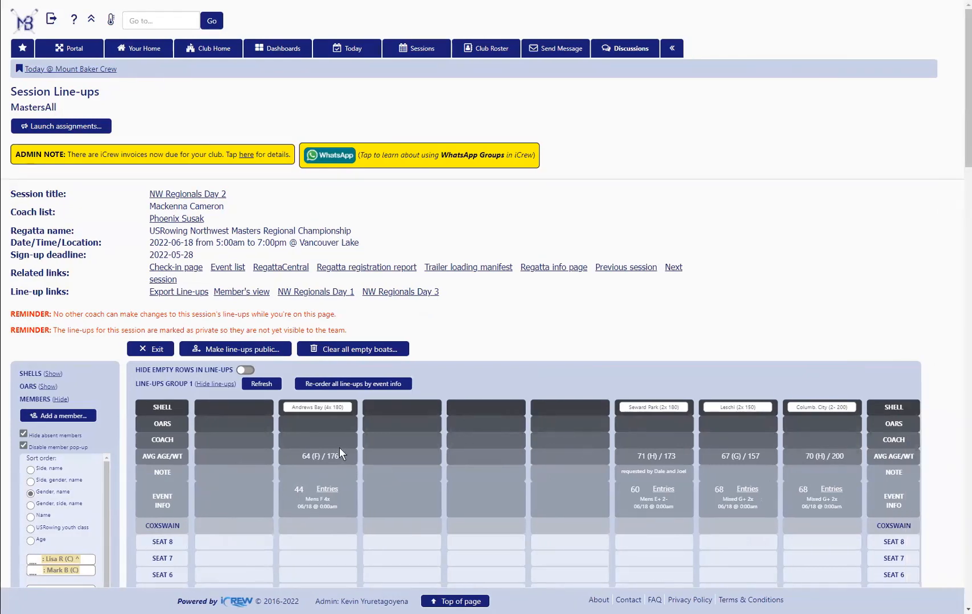
scroll(339, 448, down, 5)
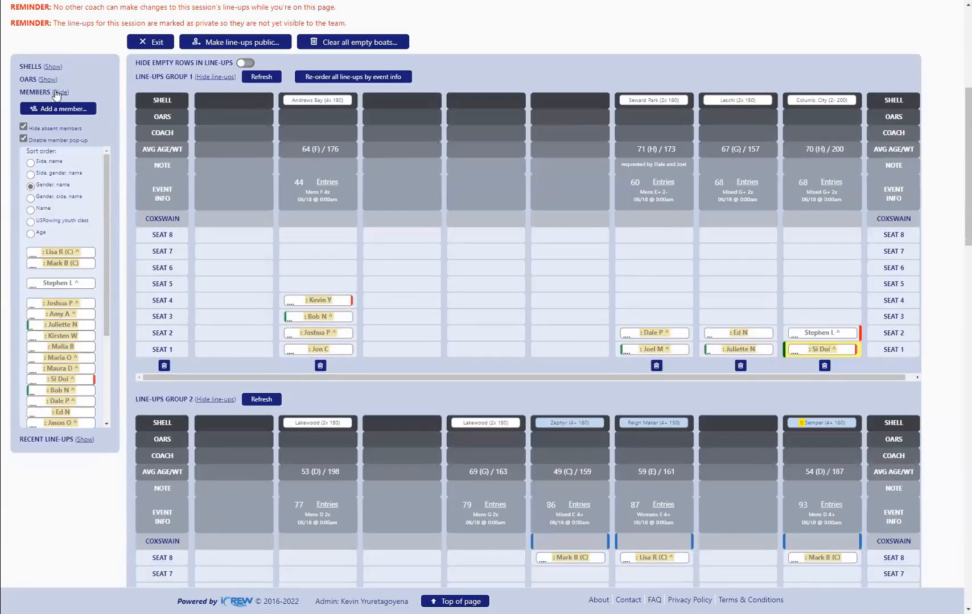
click(60, 92)
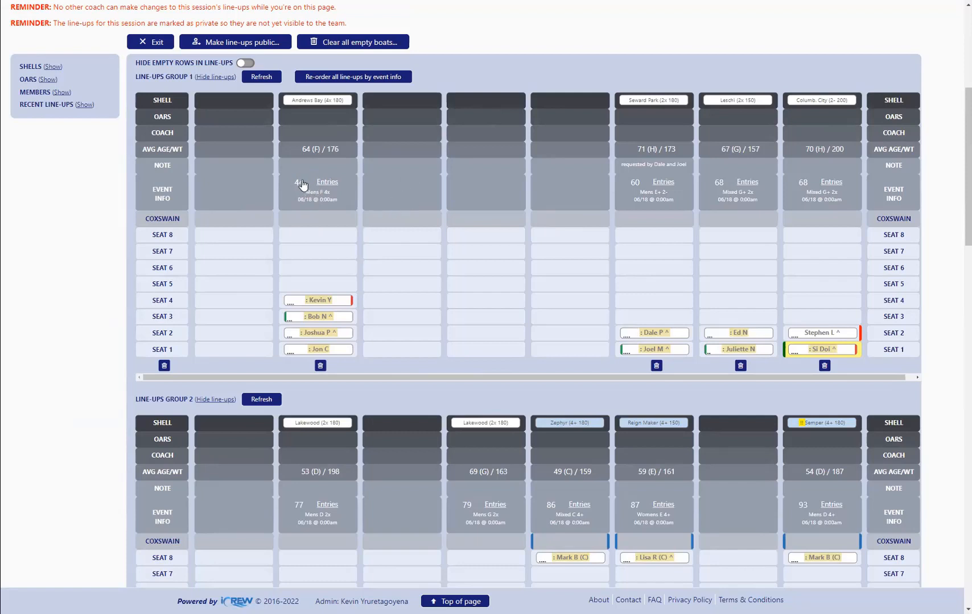
Assign event number 44 to the empty line-up beside the Andrews Bay boat in line-ups group 1
click(396, 191)
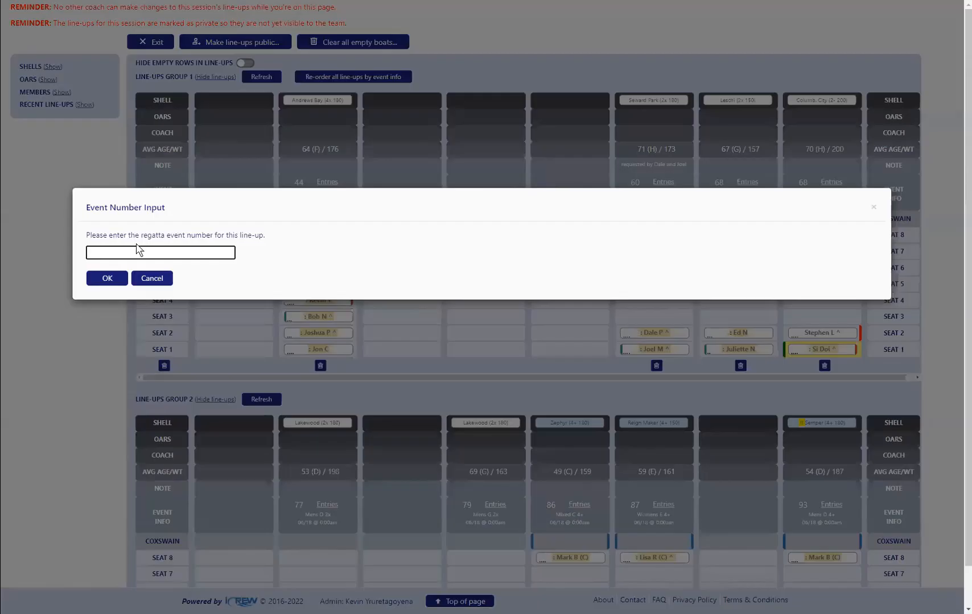
text(44)
click(105, 278)
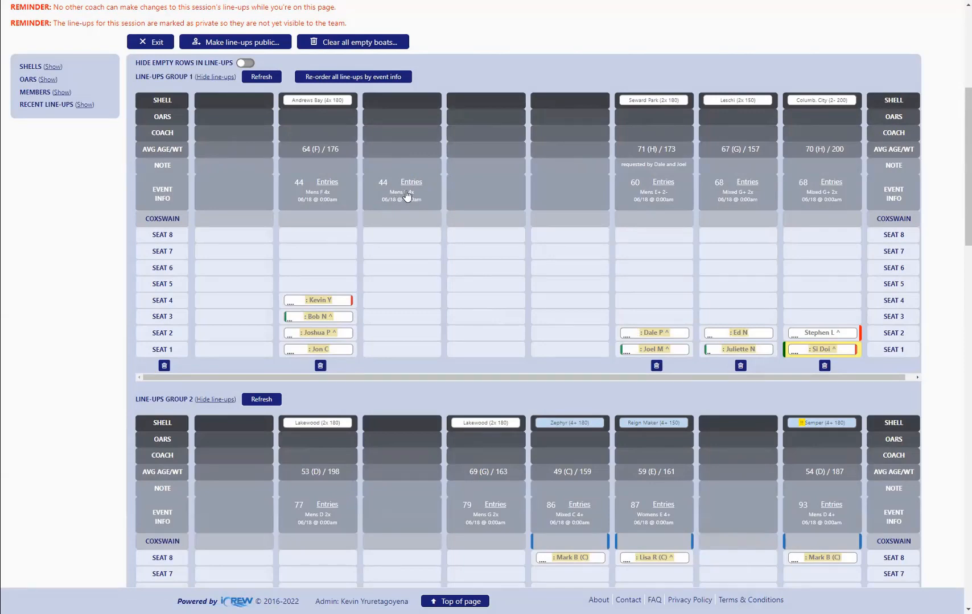
Clear the event number of the empty line-up beside the Andrews Bay boat and assign event number 46 to it
click(385, 182)
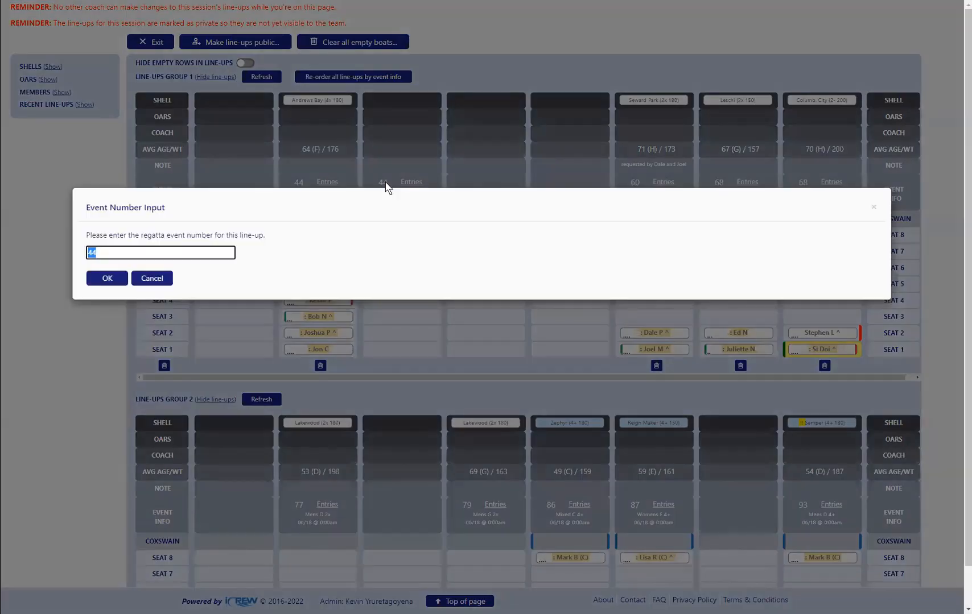
key(BackSpace)
click(114, 279)
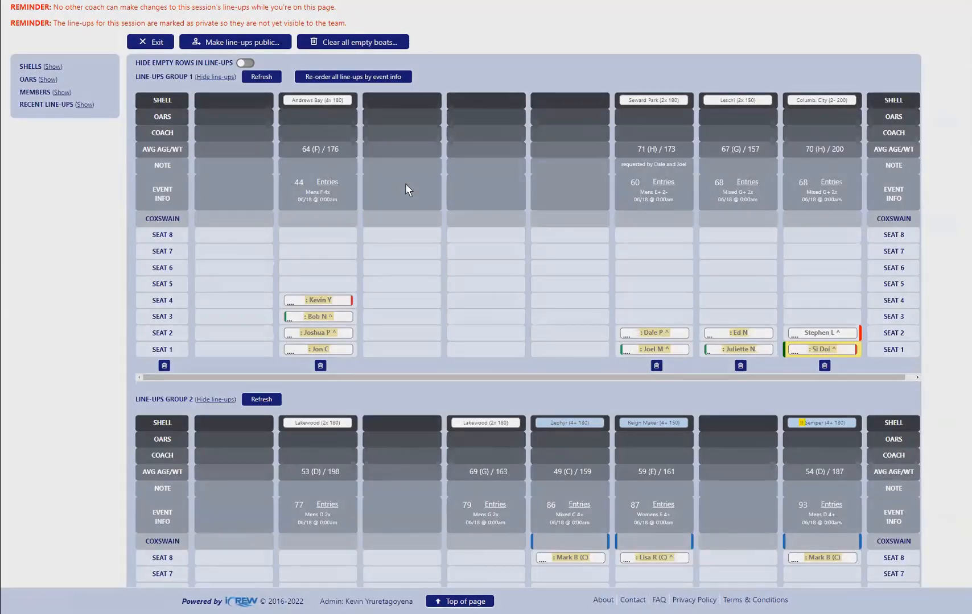
click(406, 189)
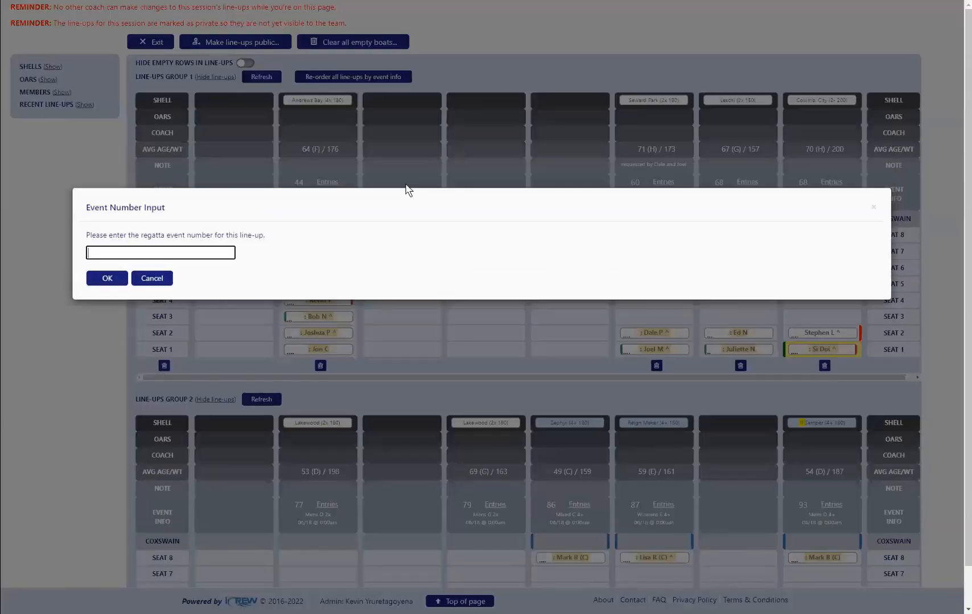
text(46)
click(106, 278)
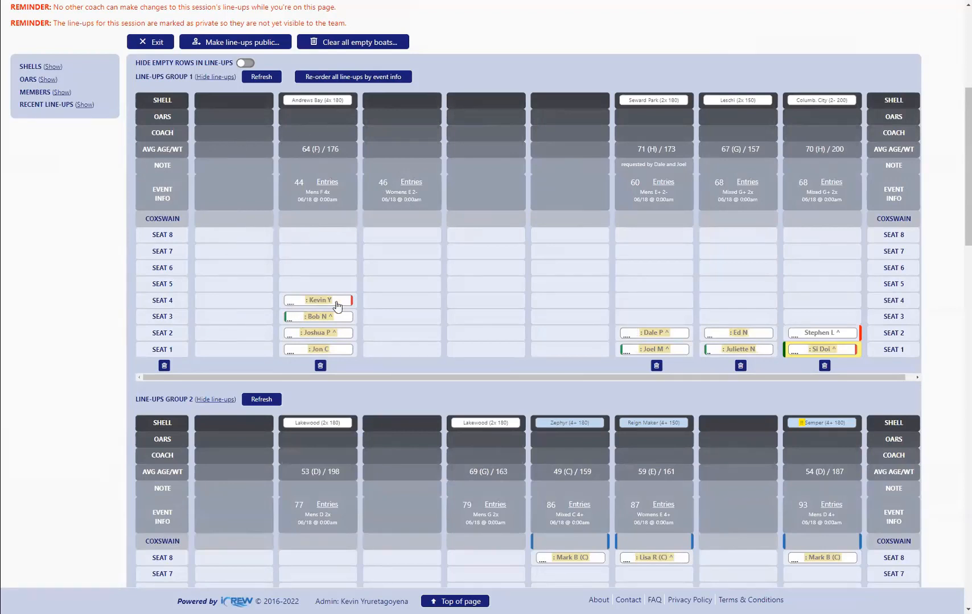
Move the Andrews Bay seat 4 rower to the event 46 line-up and back, checking the boat's average age and weight
click(336, 302)
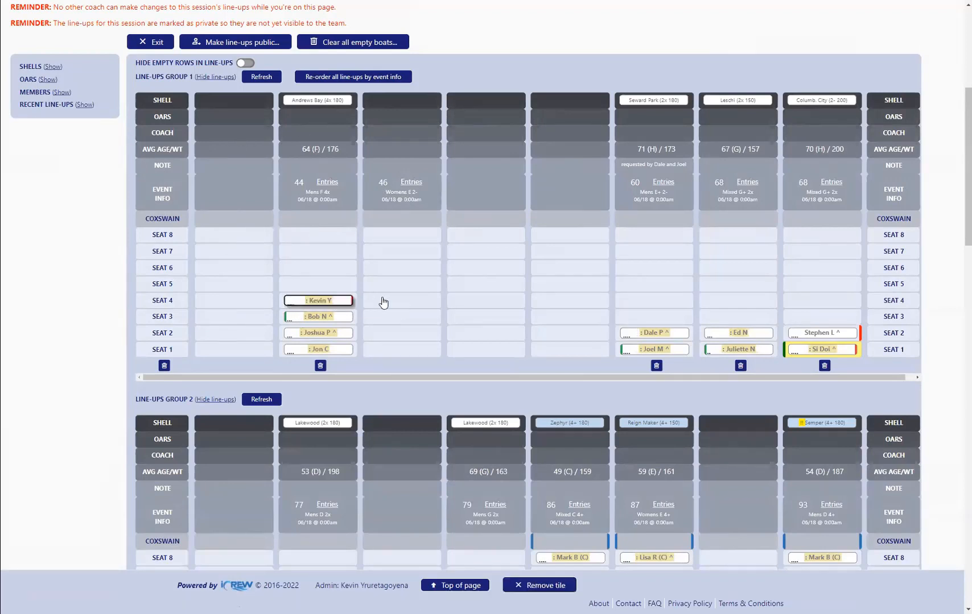
click(384, 302)
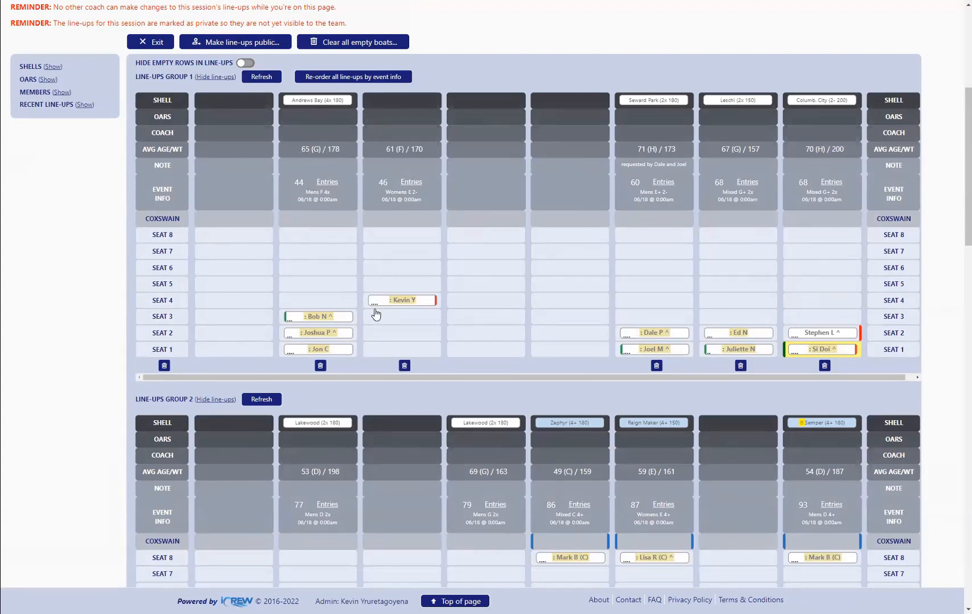
click(381, 306)
click(334, 304)
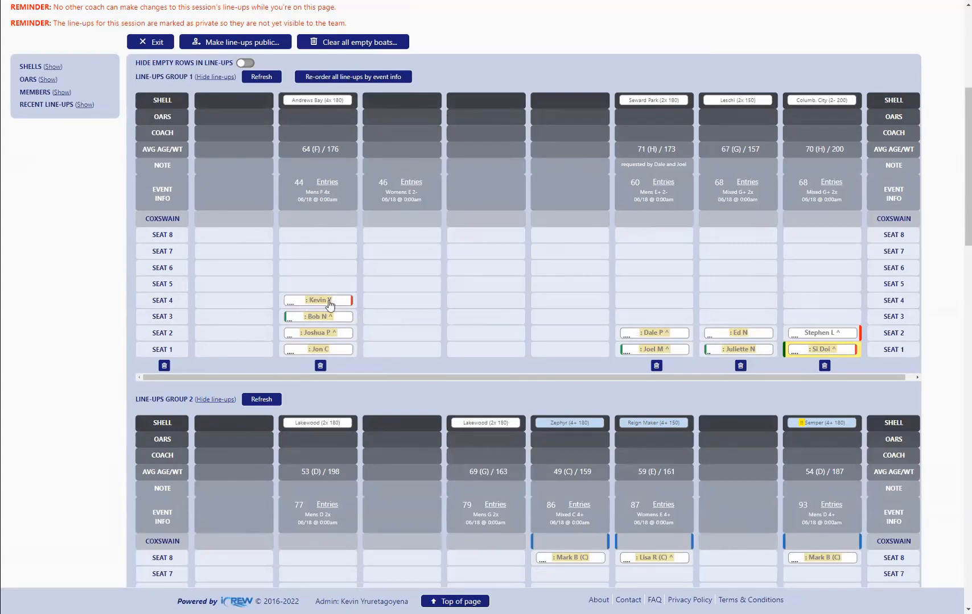
click(330, 304)
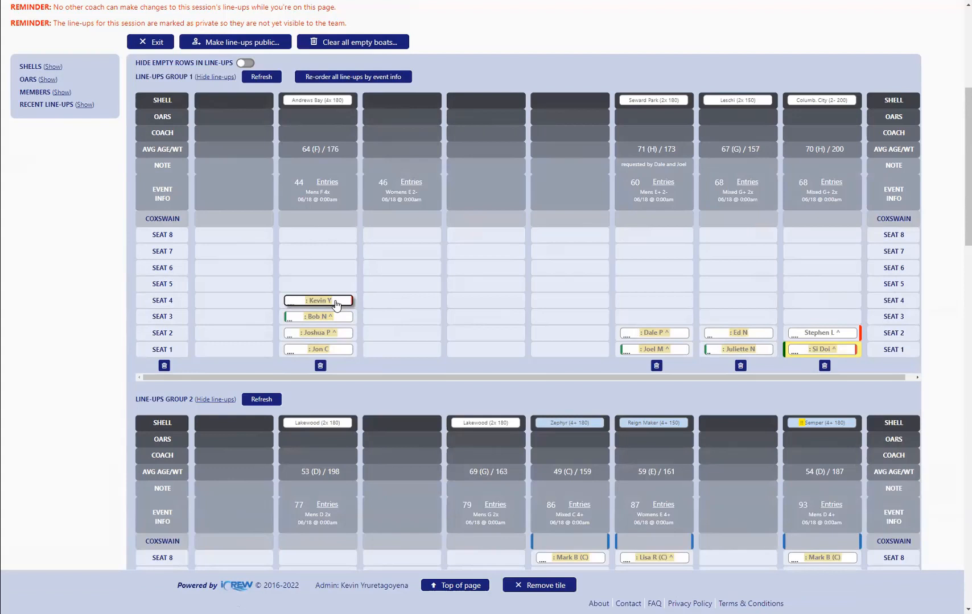
click(382, 302)
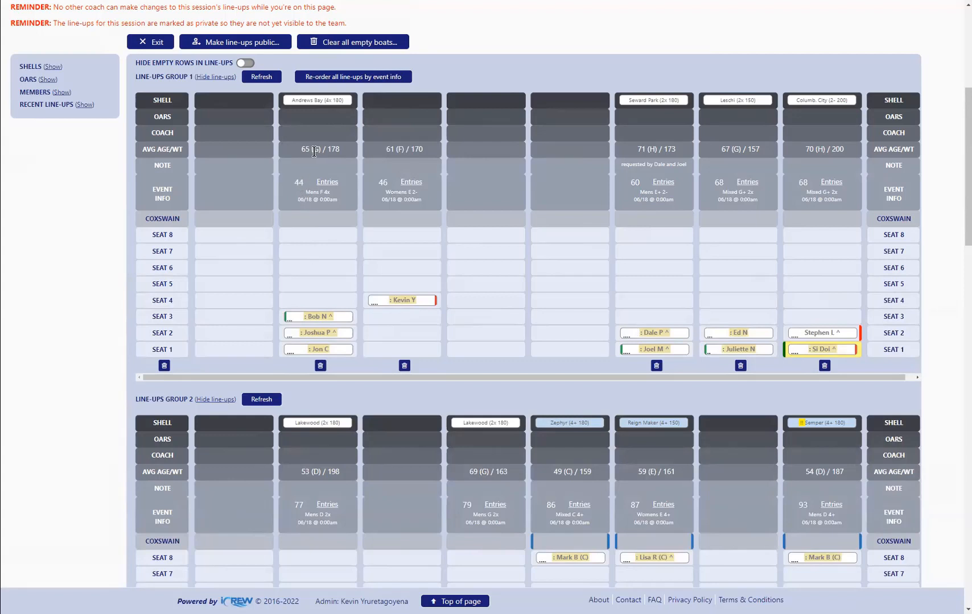
drag(403, 305, 318, 306)
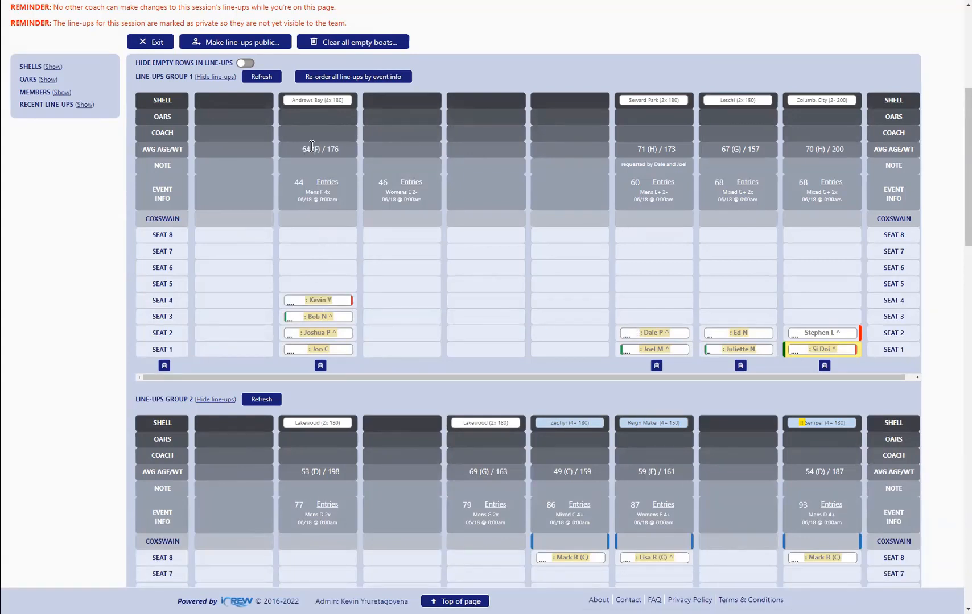
drag(326, 150, 339, 149)
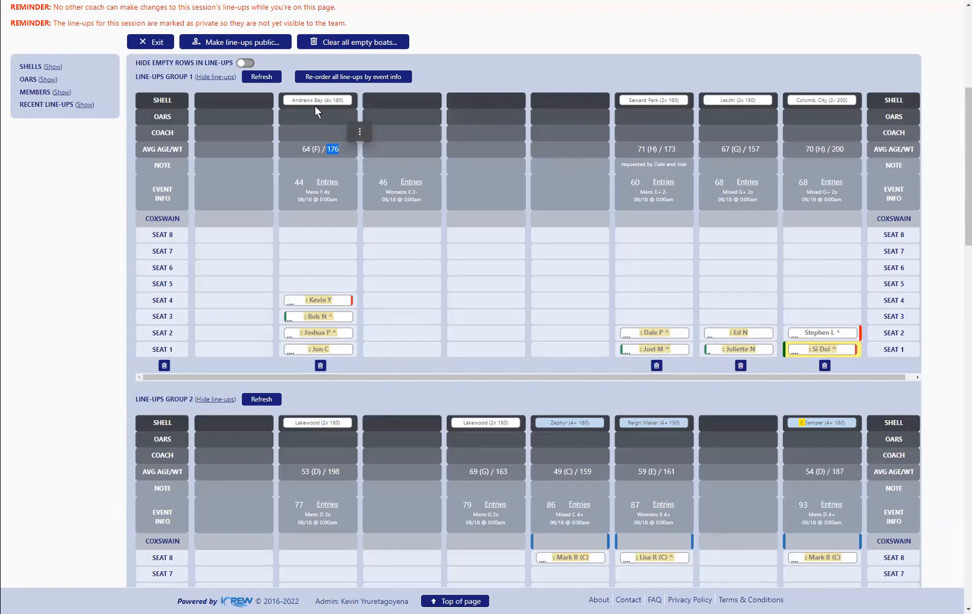
click(359, 131)
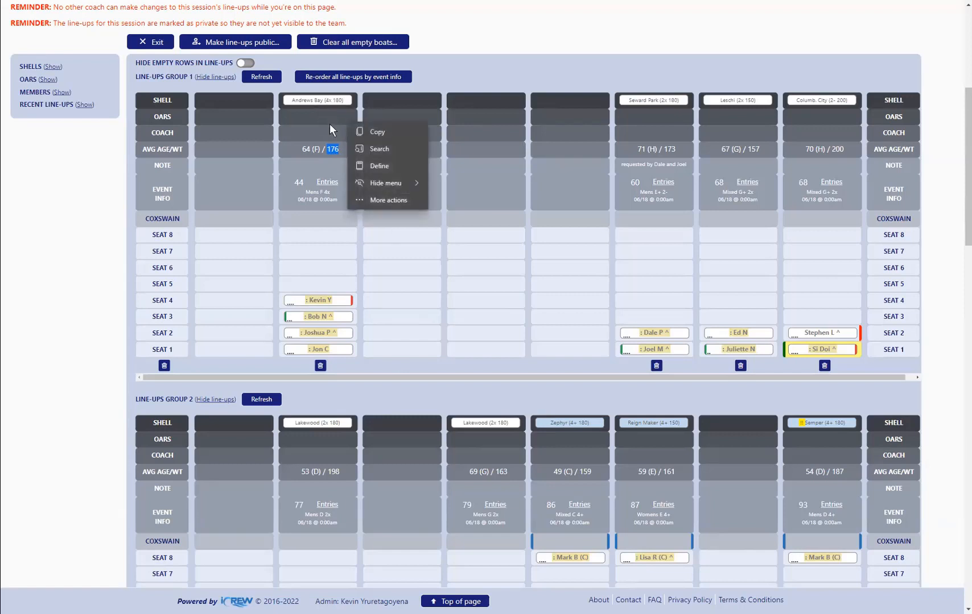
click(488, 60)
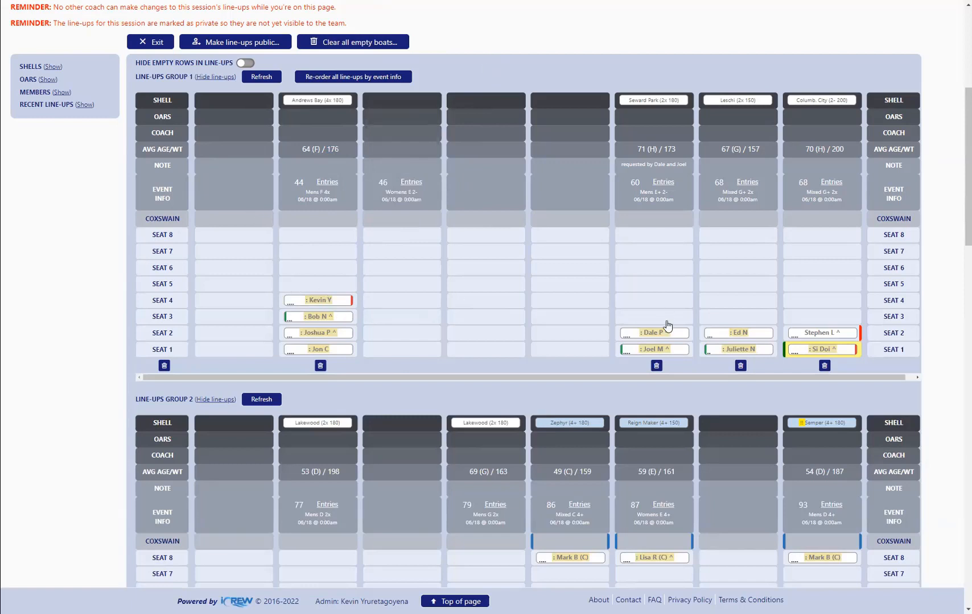
Move the Seward Park seat 2 rower into the adjacent empty line-up and return them to the boat
click(655, 334)
click(602, 336)
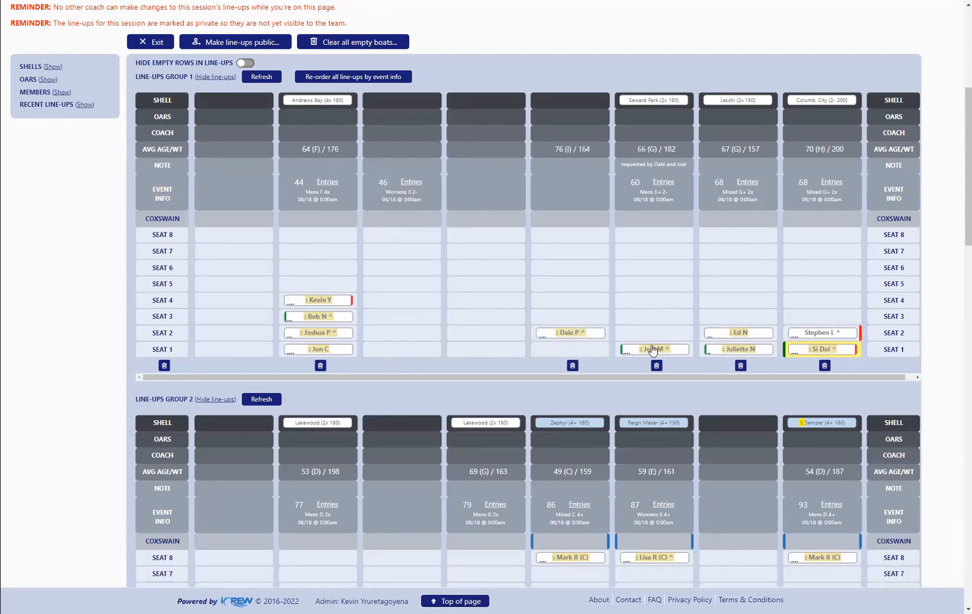
click(598, 336)
click(650, 337)
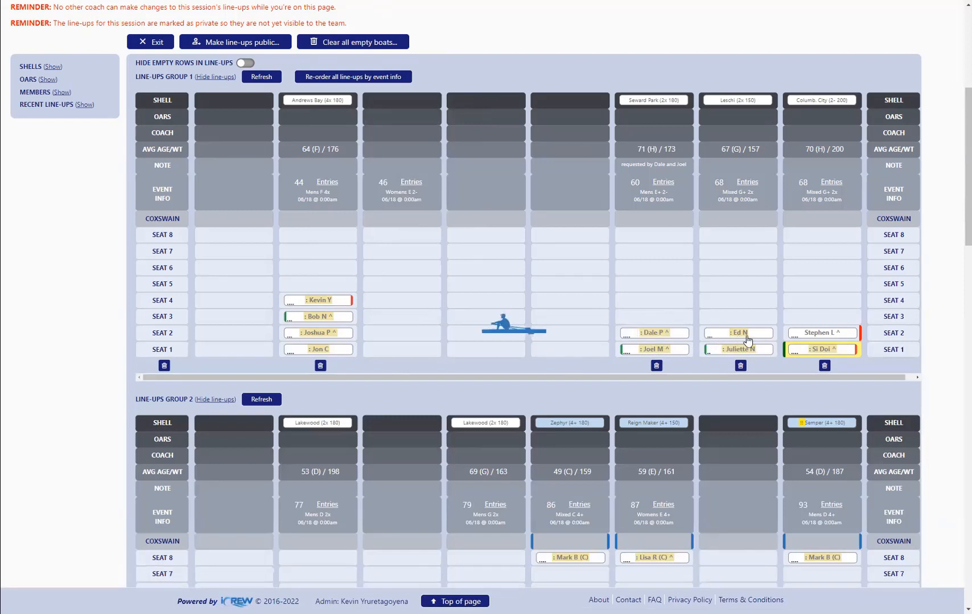
Move both Leschi rowers into seats 3 and 4 of Seward Park, check the averages, and return them to their original seats
click(738, 335)
click(664, 319)
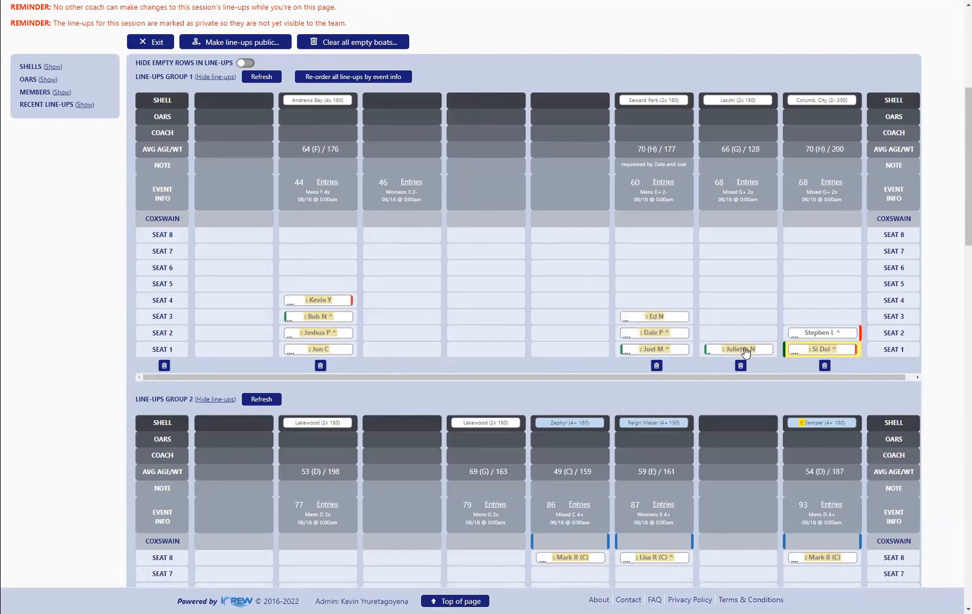
click(742, 349)
click(671, 301)
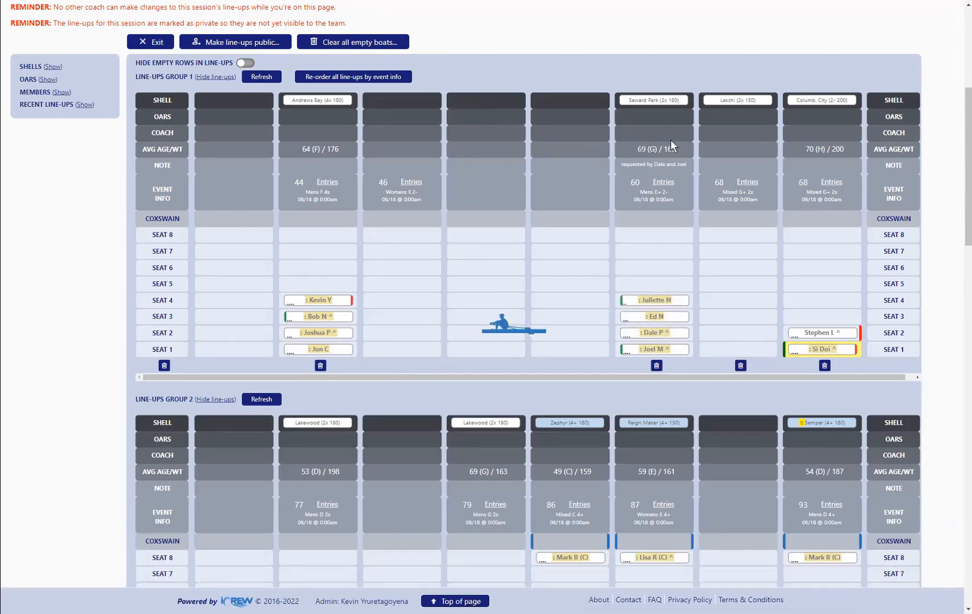
click(673, 303)
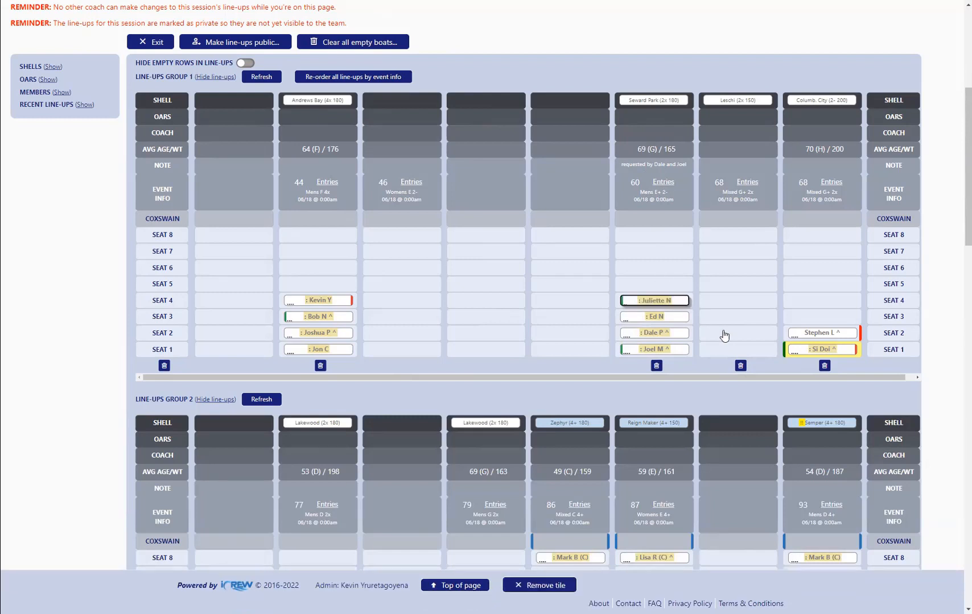
click(738, 349)
click(682, 317)
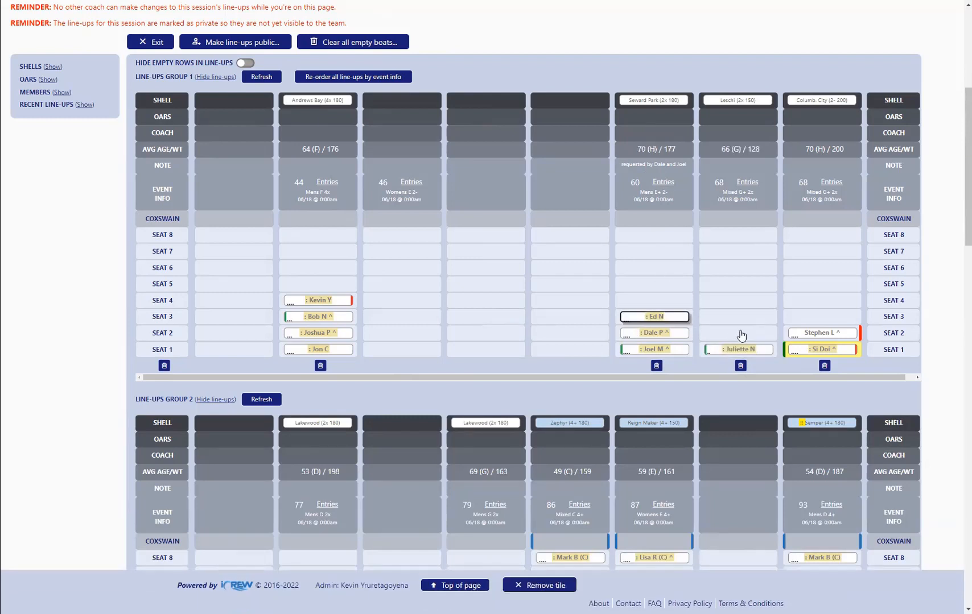
click(738, 333)
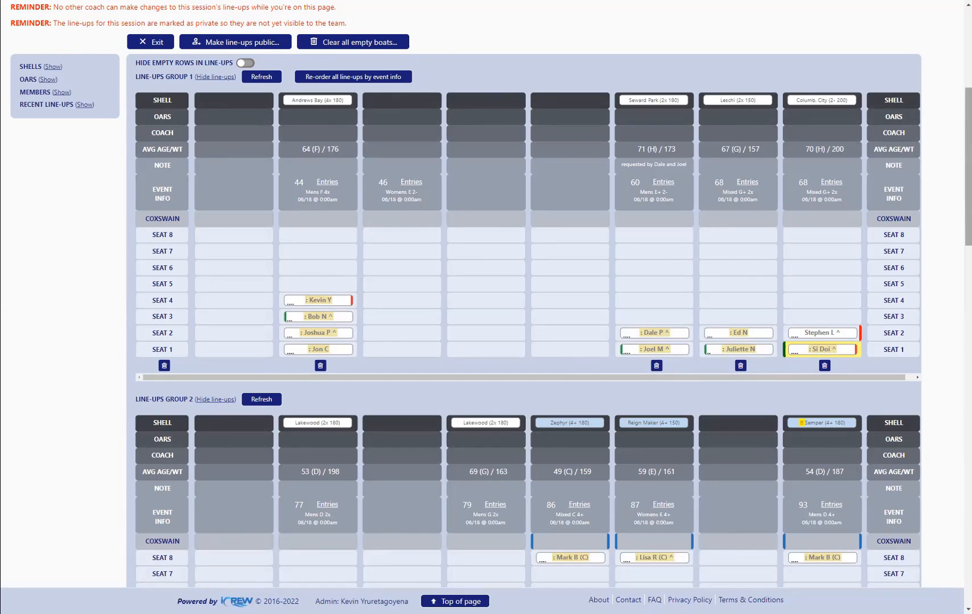
Re-order all line-ups by event info and review the new order across line-ups groups 1 and 2
mouse_move(969, 139)
mouse_down()
mouse_move(968, 281)
mouse_move(968, 136)
mouse_up()
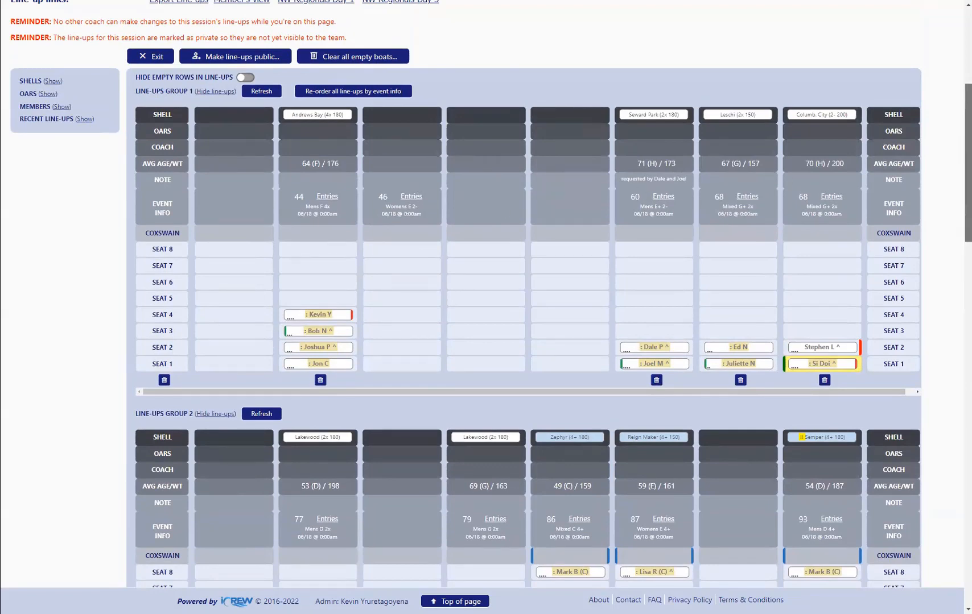
drag(968, 210, 968, 158)
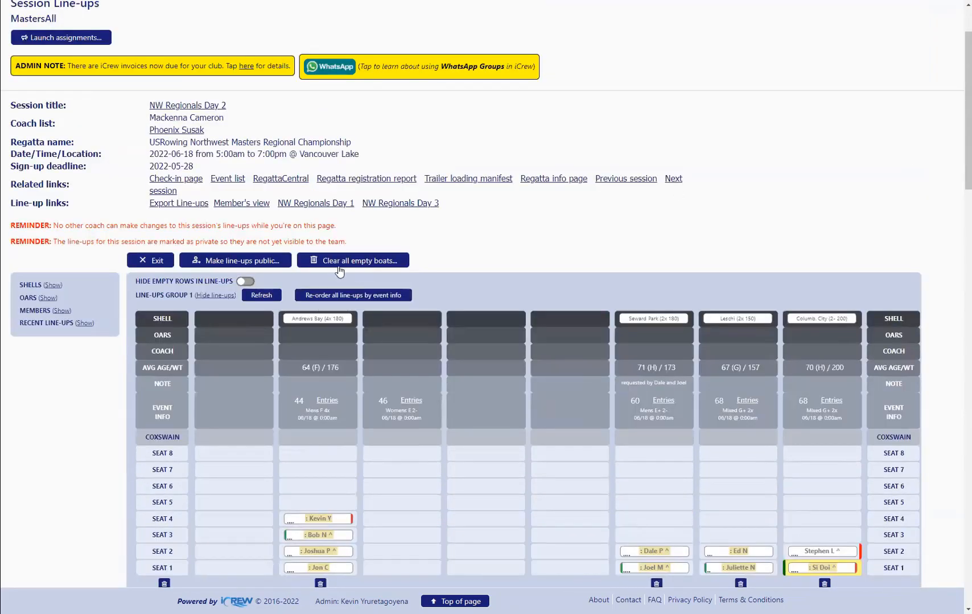
click(363, 295)
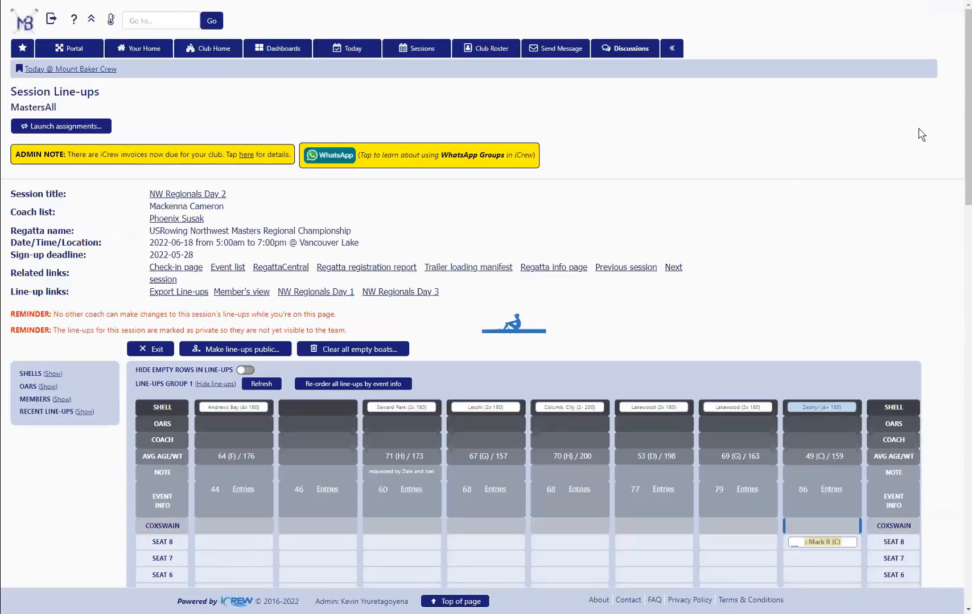
scroll(486, 307, down, 5)
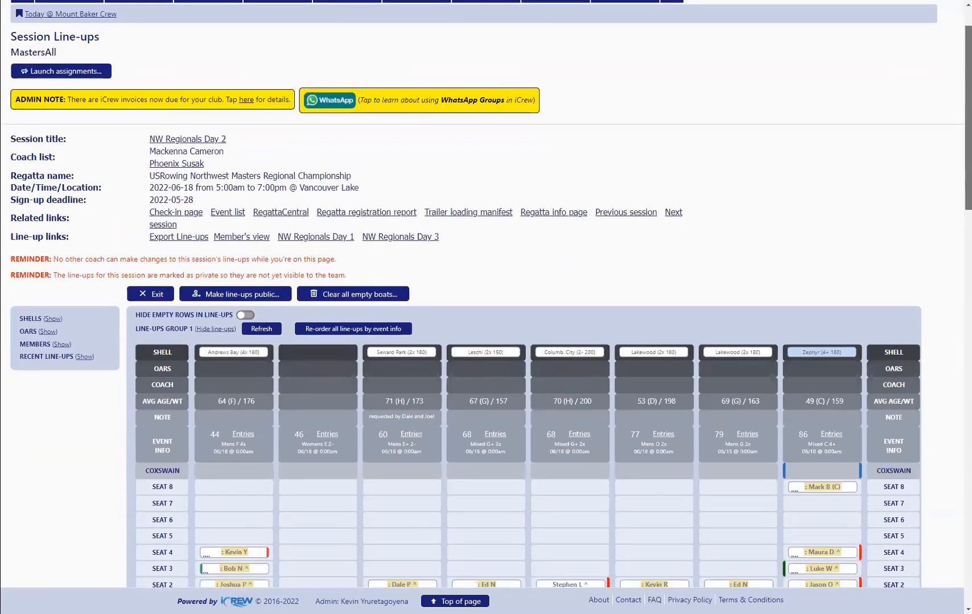
scroll(486, 307, down, 5)
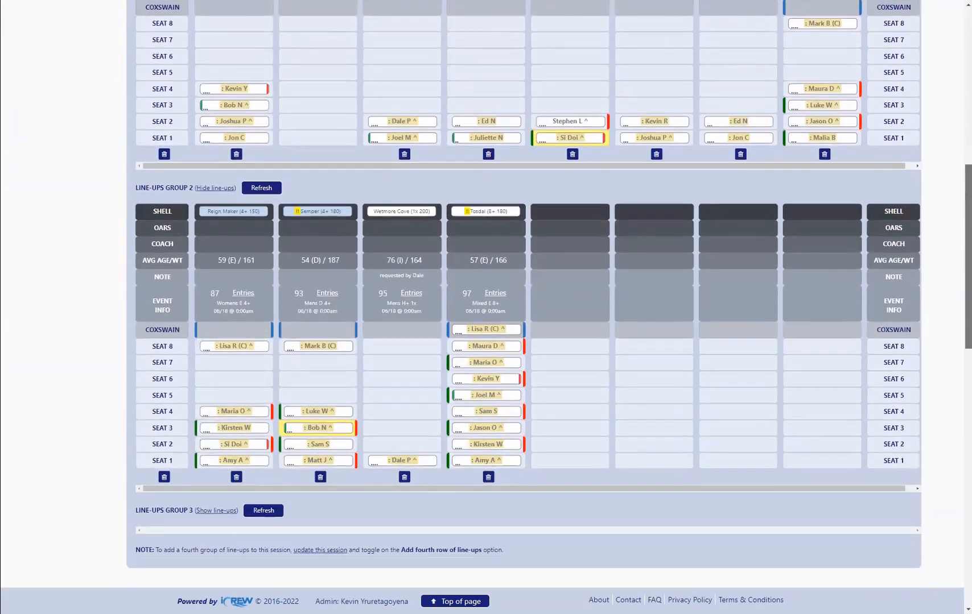
scroll(485, 308, down, 2)
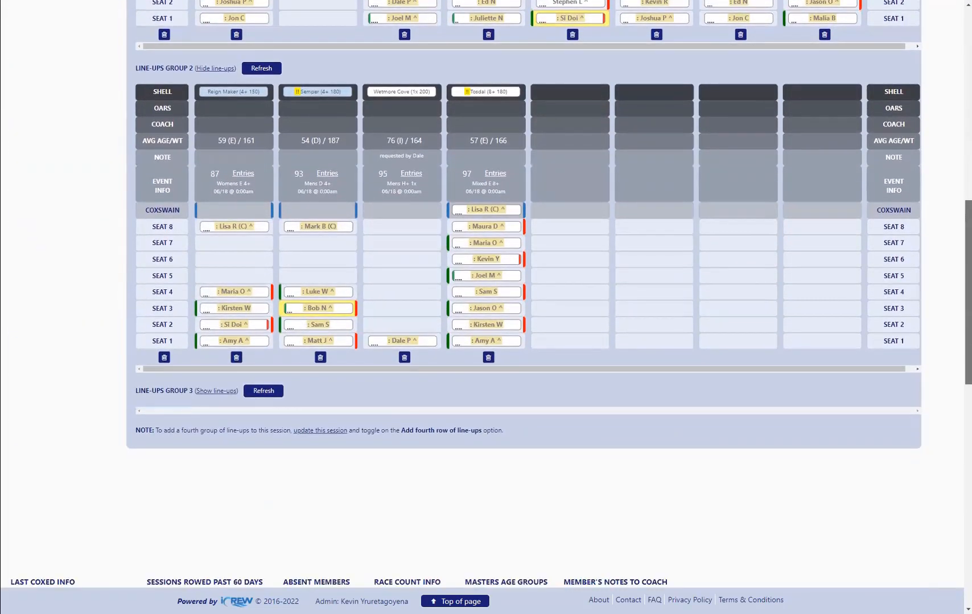
scroll(486, 308, up, 4)
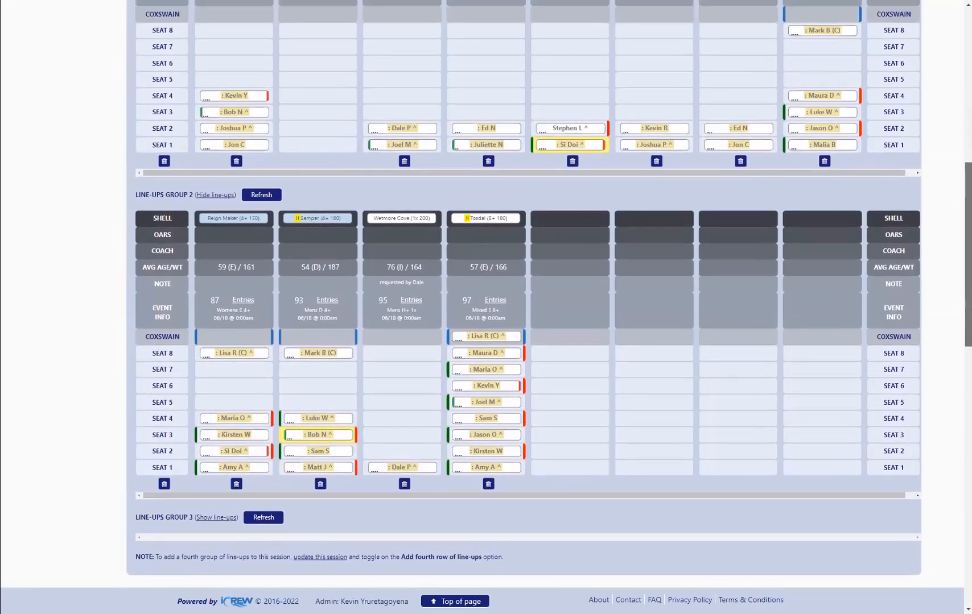
scroll(952, 126, up, 6)
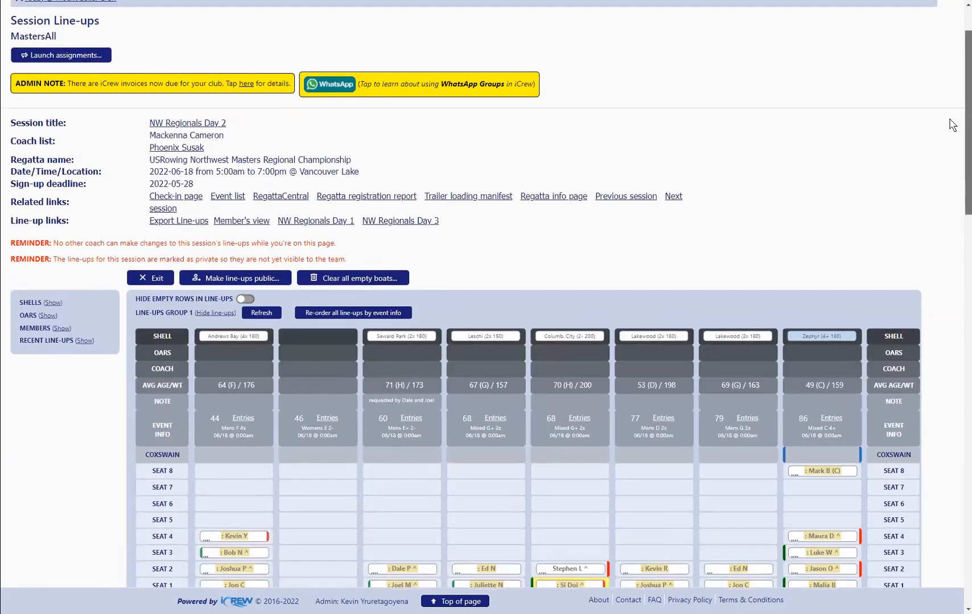
Hide the line-ups in groups 1 and 2 and examine the Masters Age Groups table below them
scroll(952, 125, down, 1)
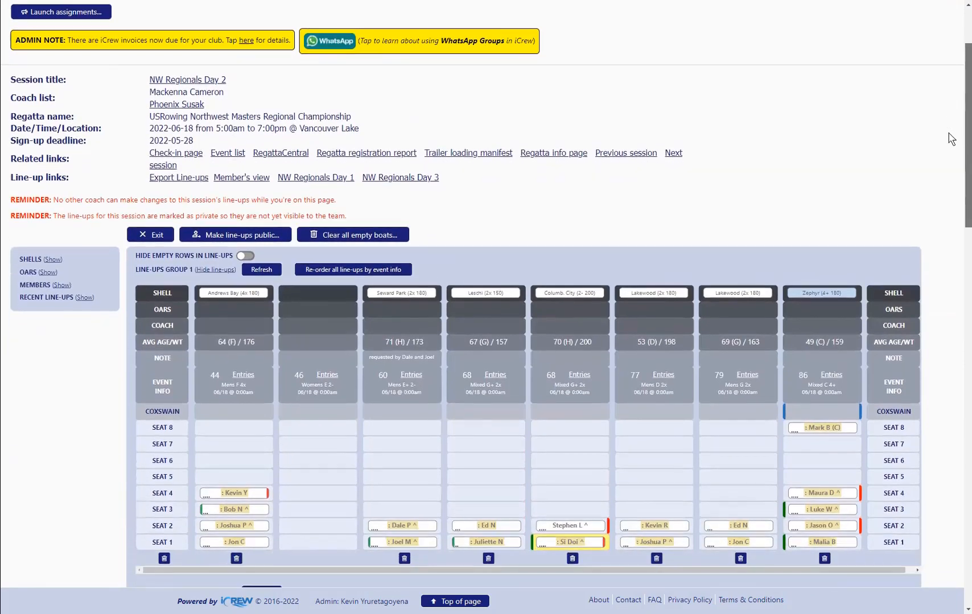
scroll(949, 148, down, 3)
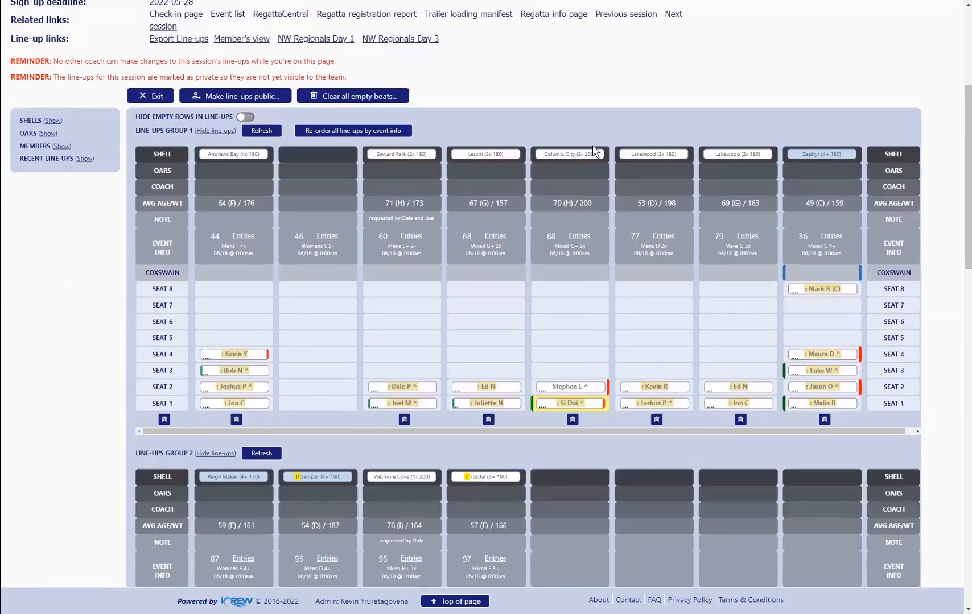
click(215, 131)
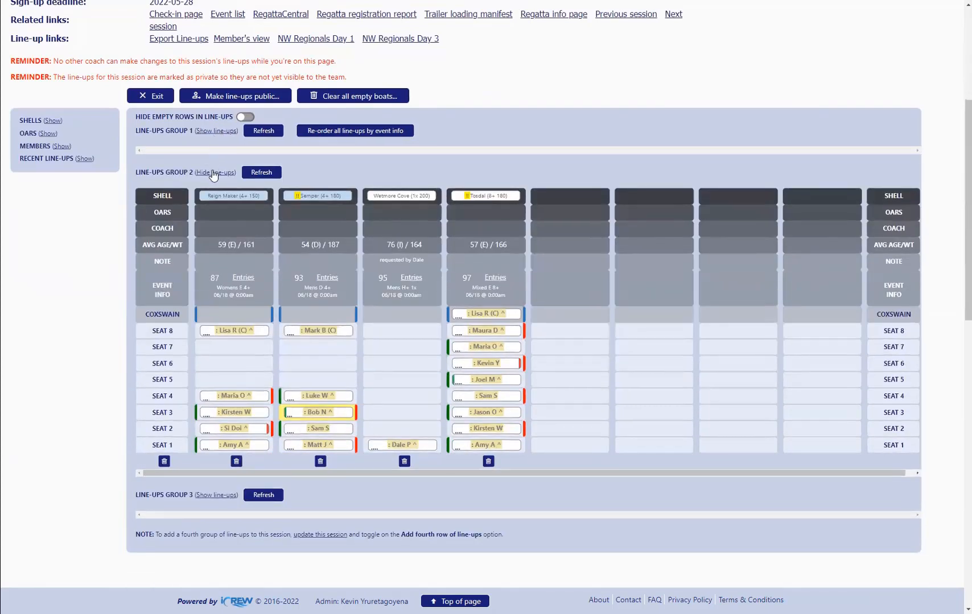
click(215, 172)
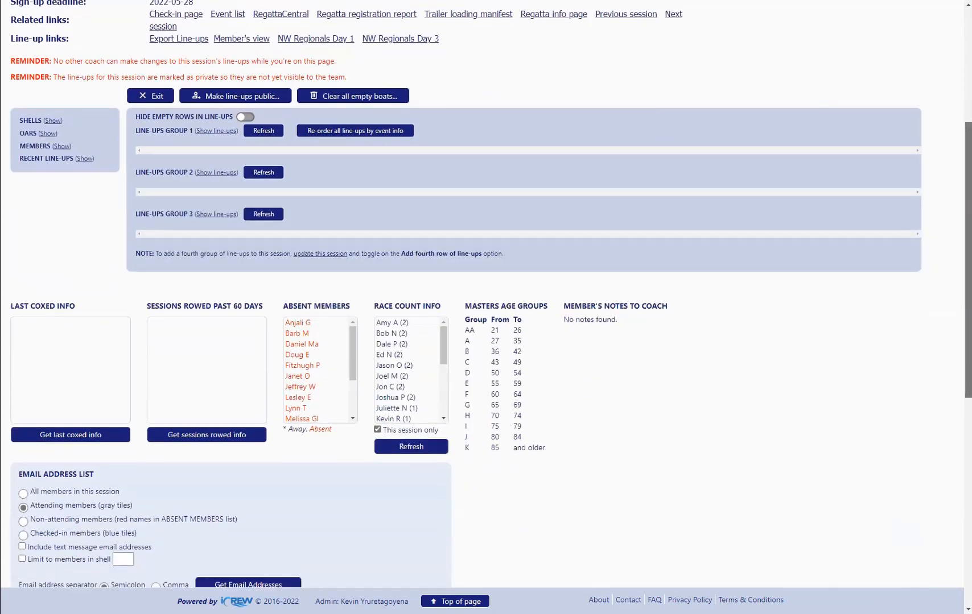
scroll(460, 269, down, 1)
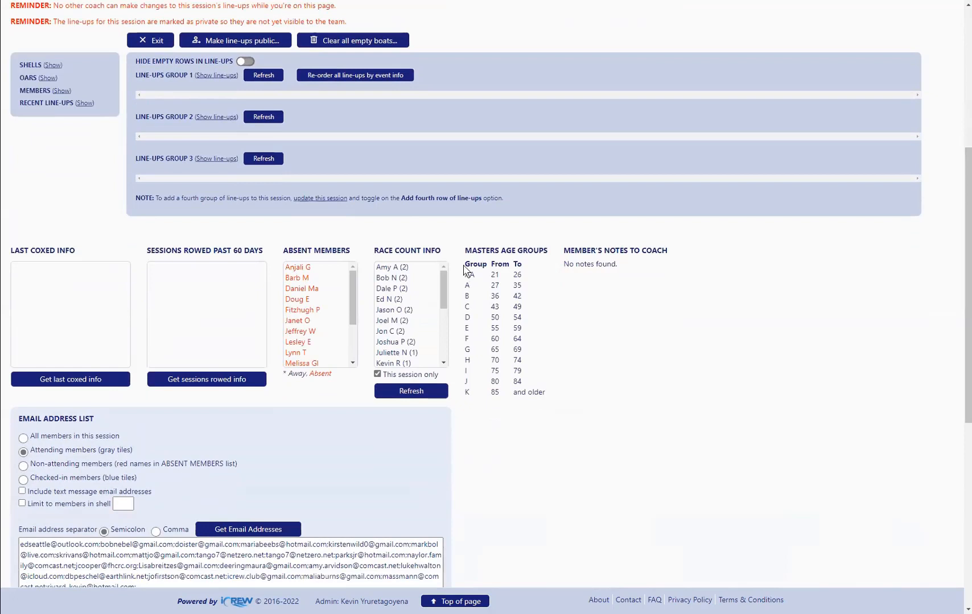
drag(481, 264, 543, 393)
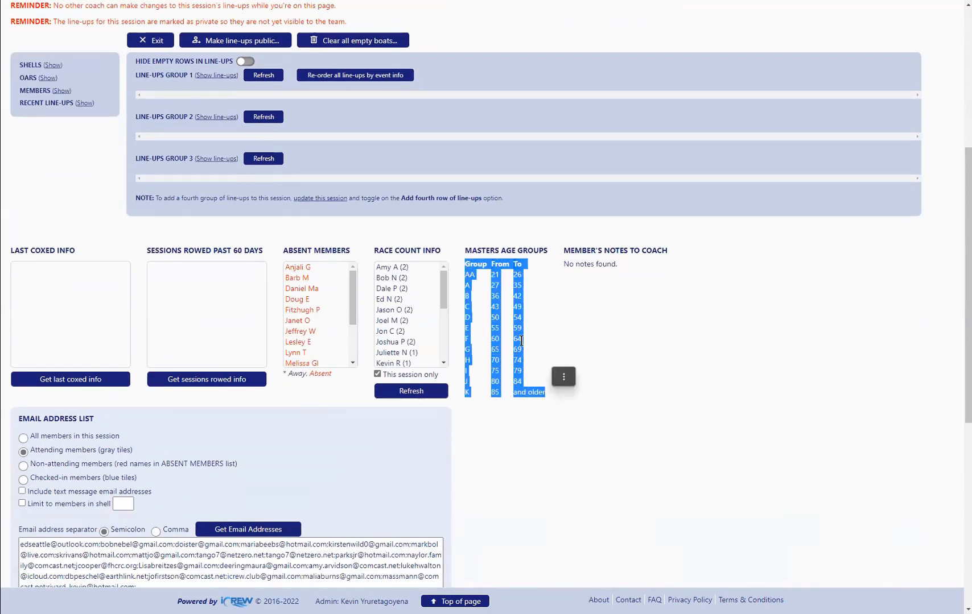
click(472, 285)
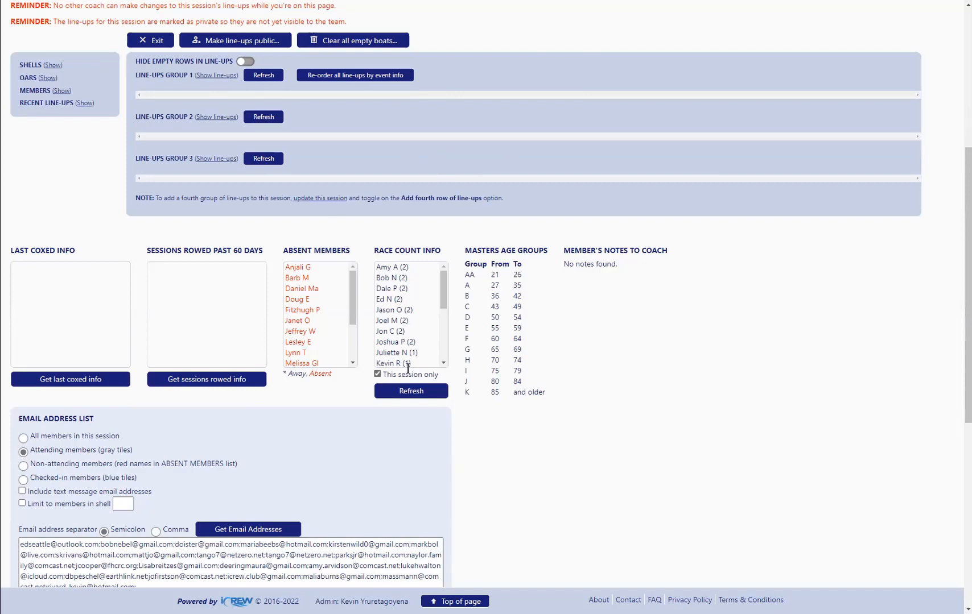
Refresh the race count info without the session-only limit, review the list, and restrict it to this session again
click(413, 390)
mouse_move(443, 290)
mouse_down()
mouse_move(445, 348)
mouse_move(447, 284)
mouse_up()
click(378, 375)
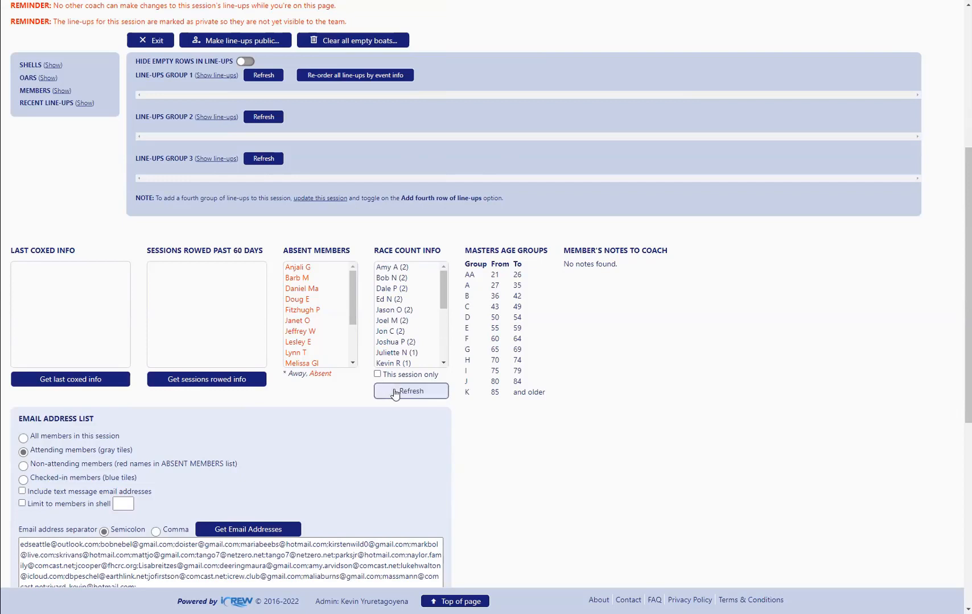
click(396, 392)
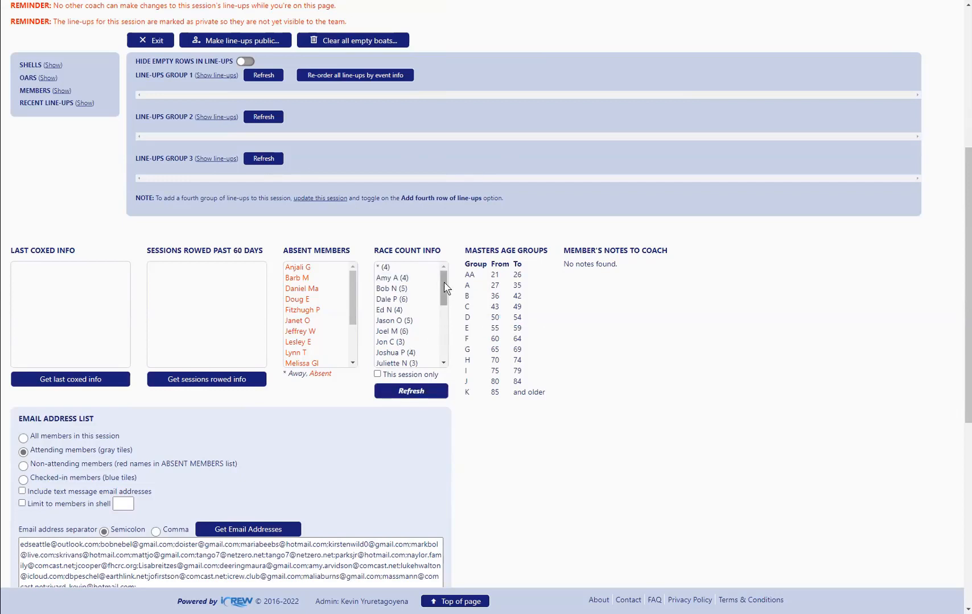
drag(446, 288, 446, 322)
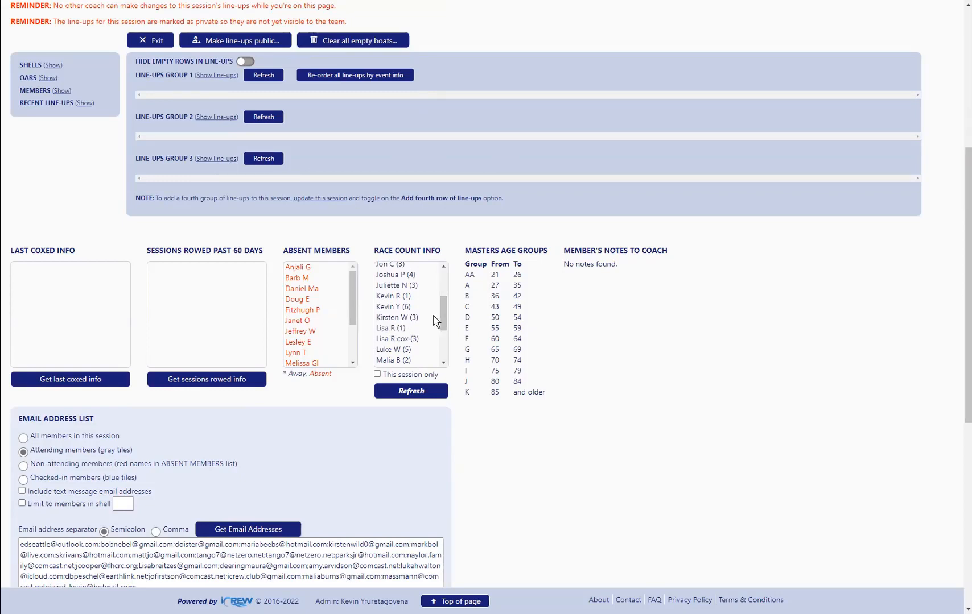
scroll(384, 312, down, 2)
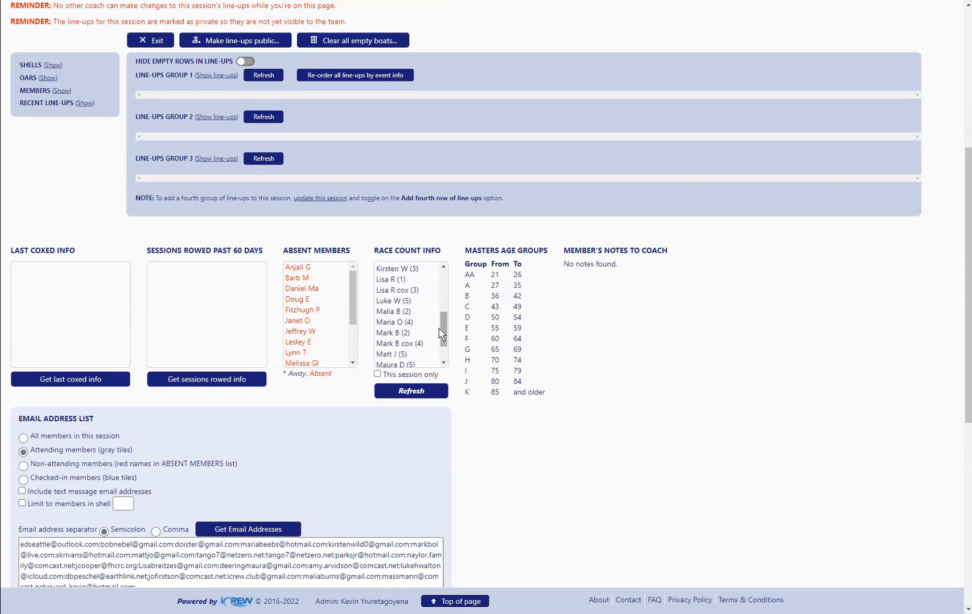
drag(445, 340, 445, 353)
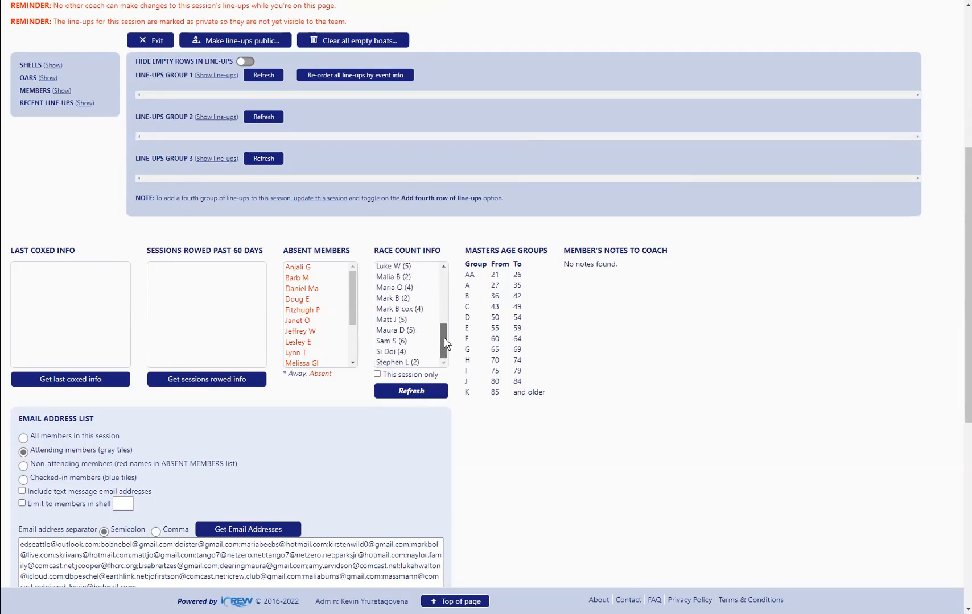
scroll(445, 343, up, 10)
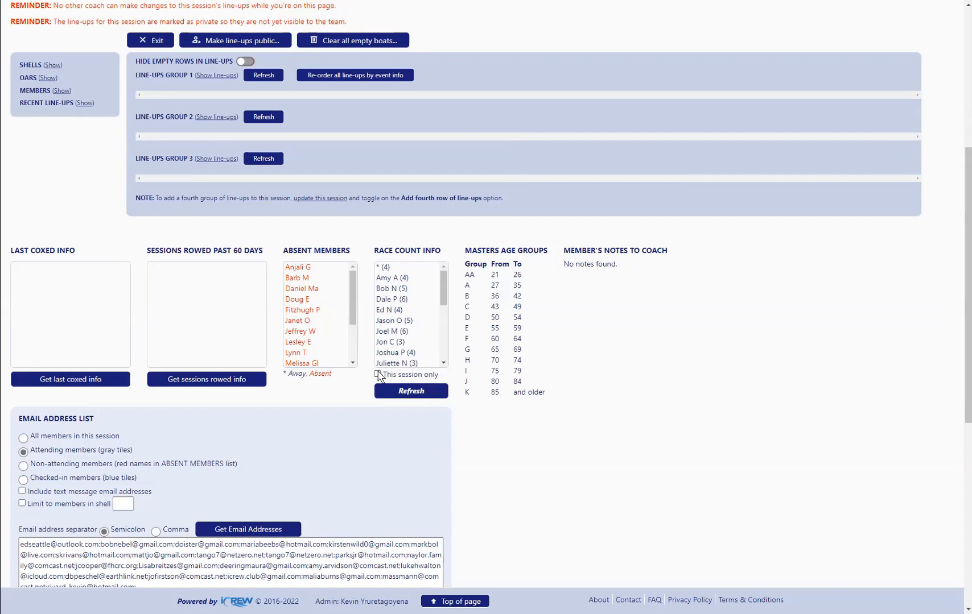
click(377, 374)
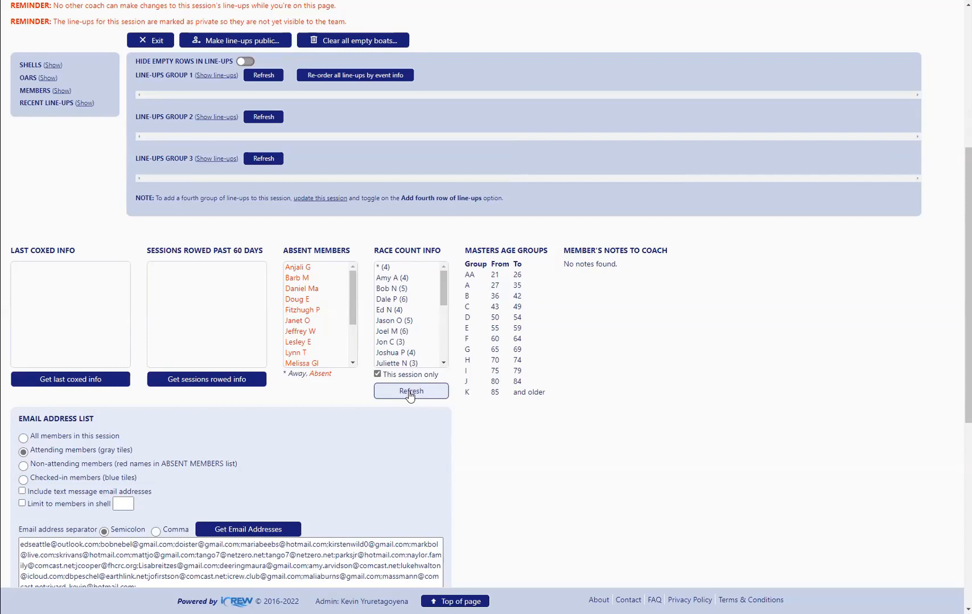
click(410, 392)
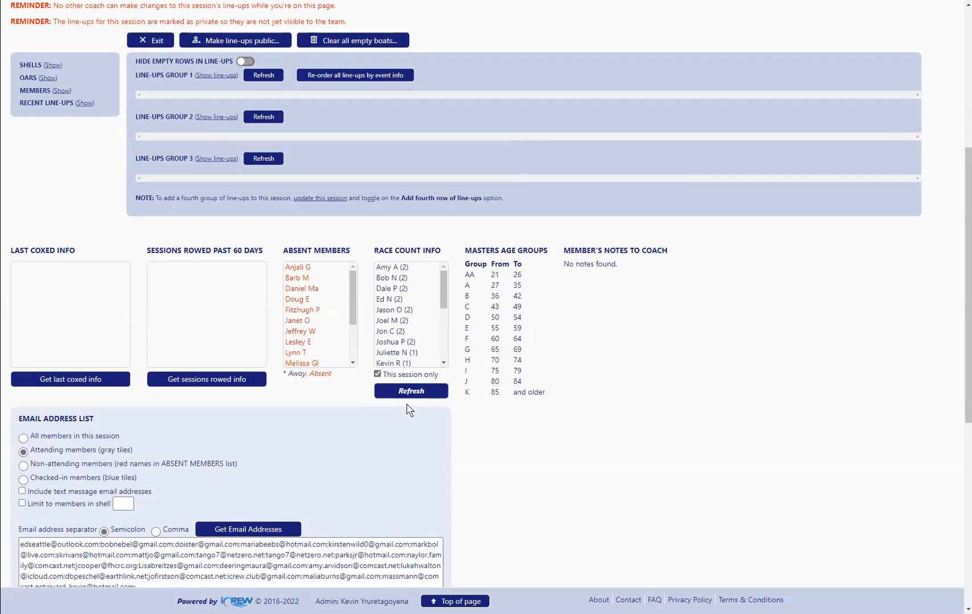
Show line-ups groups 1 and 2 and highlight every line-up tile of the Andrews Bay seat 4 rower
scroll(665, 272, up, 5)
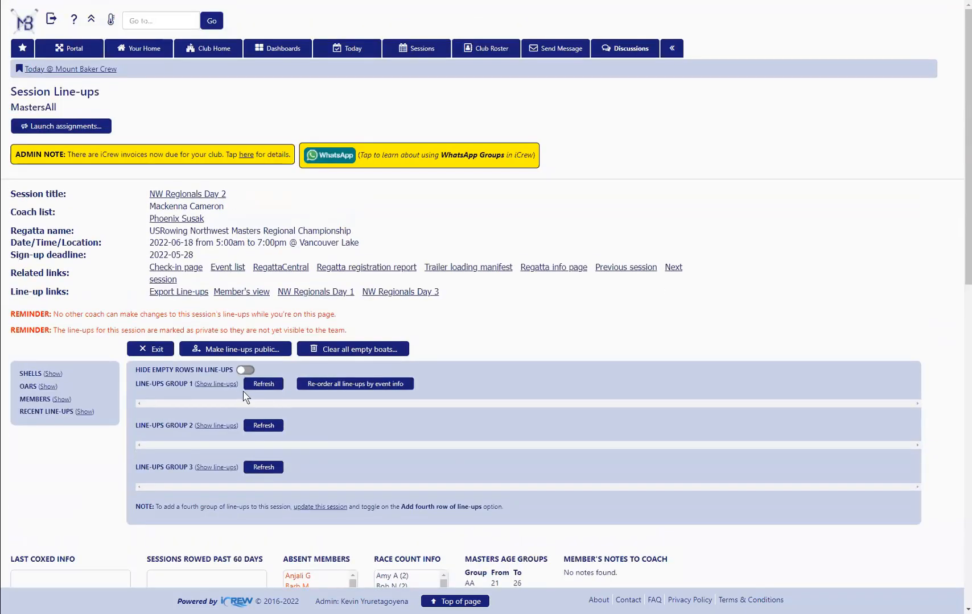
click(216, 384)
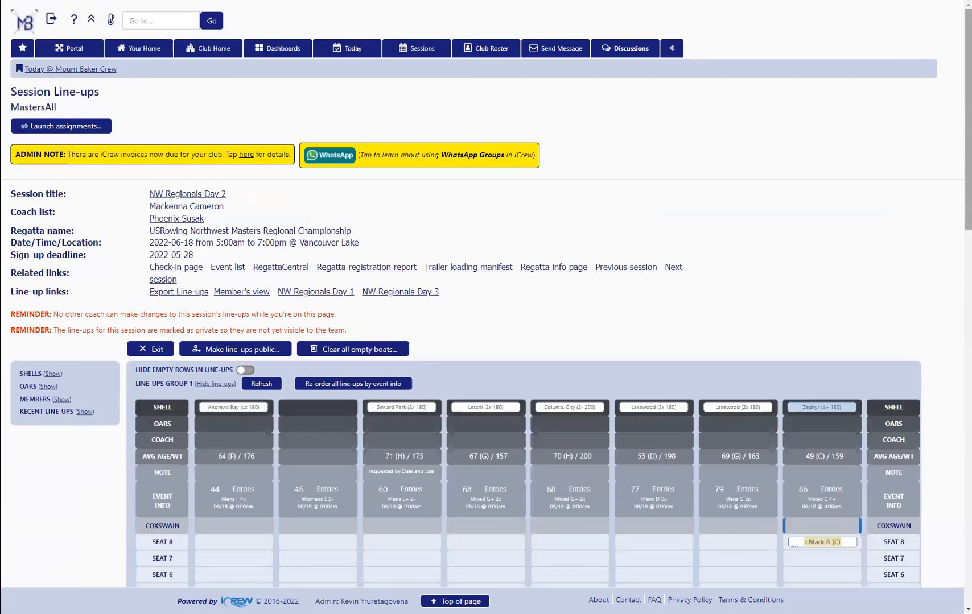
scroll(225, 391, down, 1)
scroll(733, 218, down, 5)
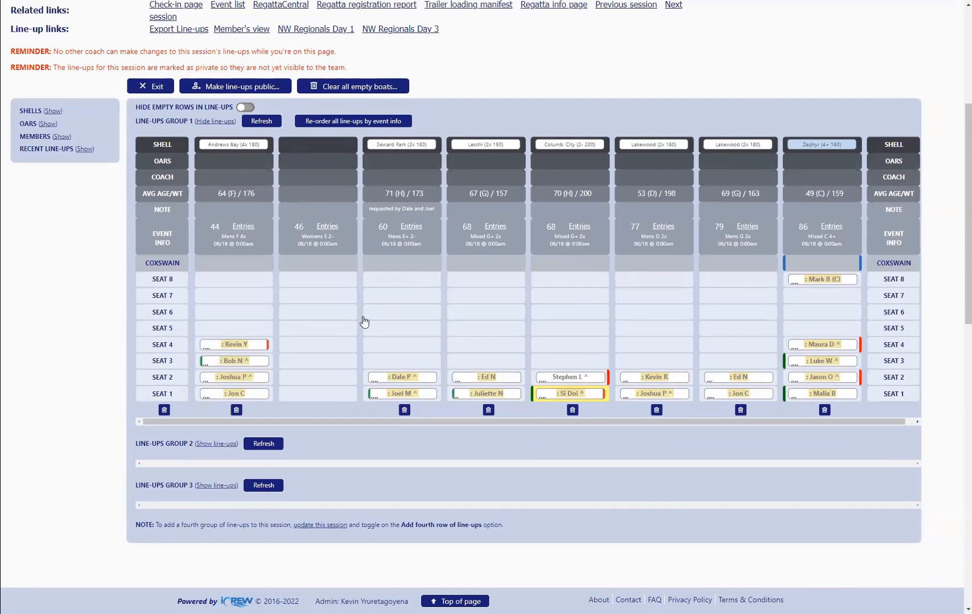
click(227, 348)
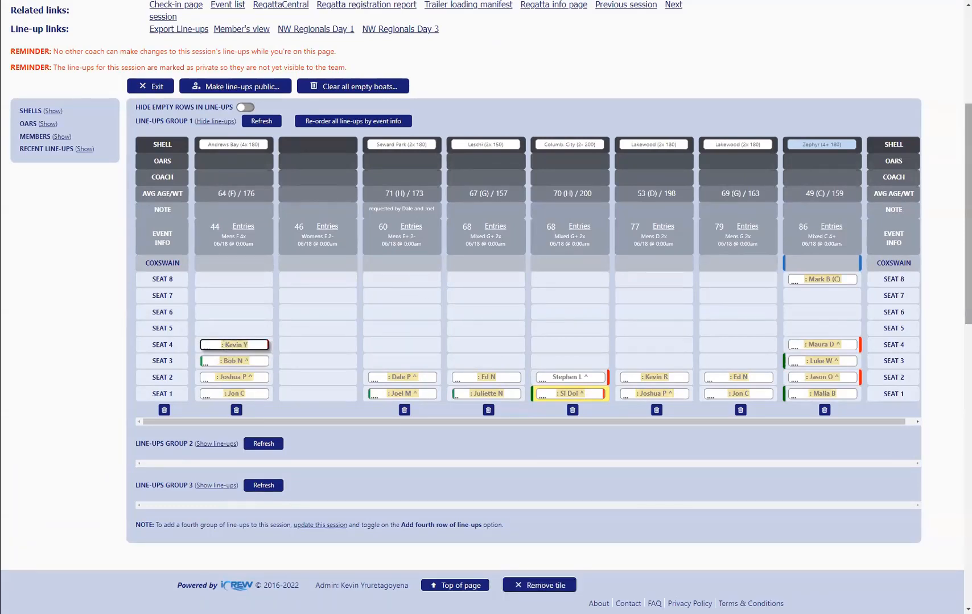
scroll(967, 216, down, 2)
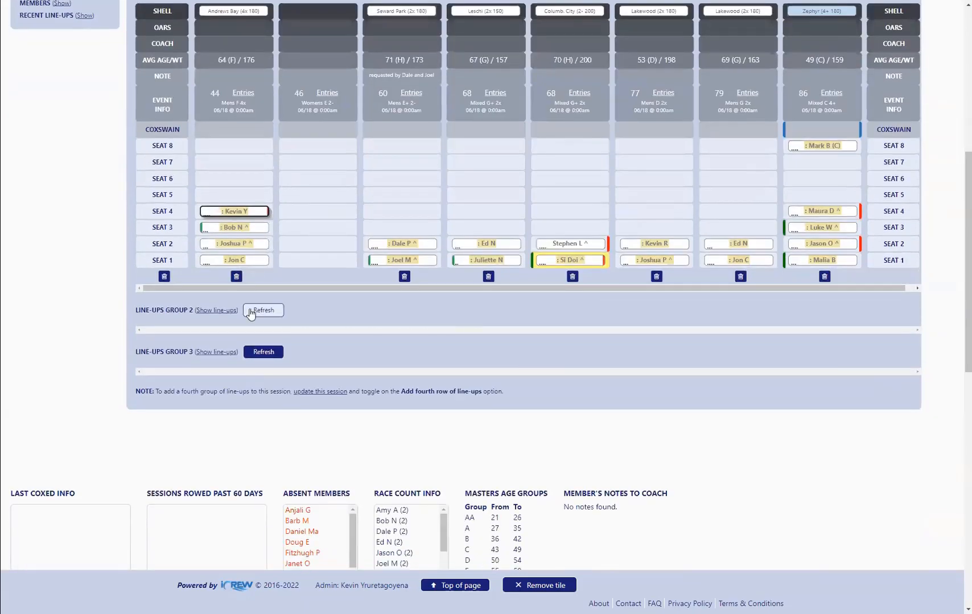
click(215, 311)
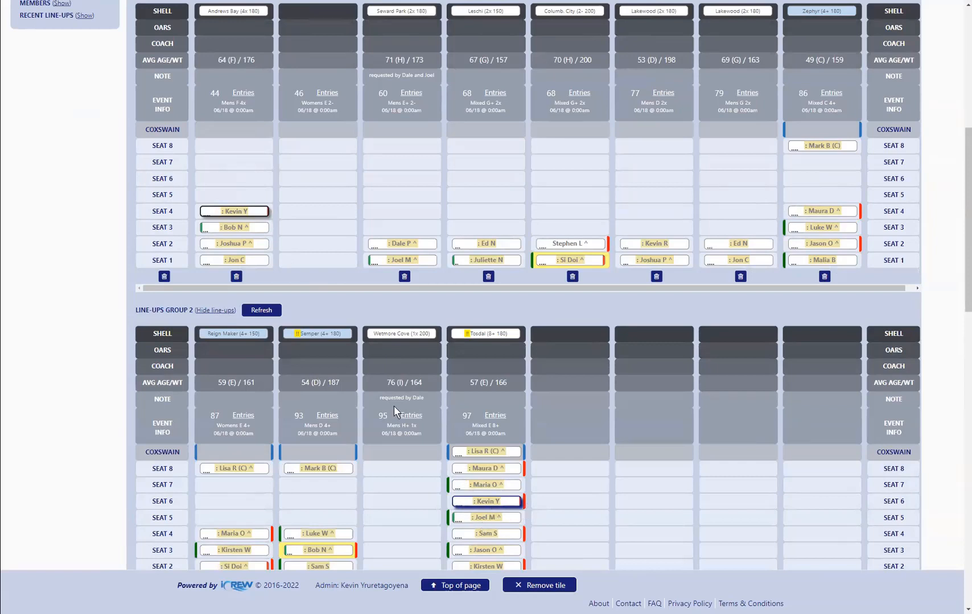
Highlight the matching tiles of the Seward Park seat 1 and Leschi seat 2 rowers and both rowers in the event 77 Lakewood
click(413, 260)
click(482, 244)
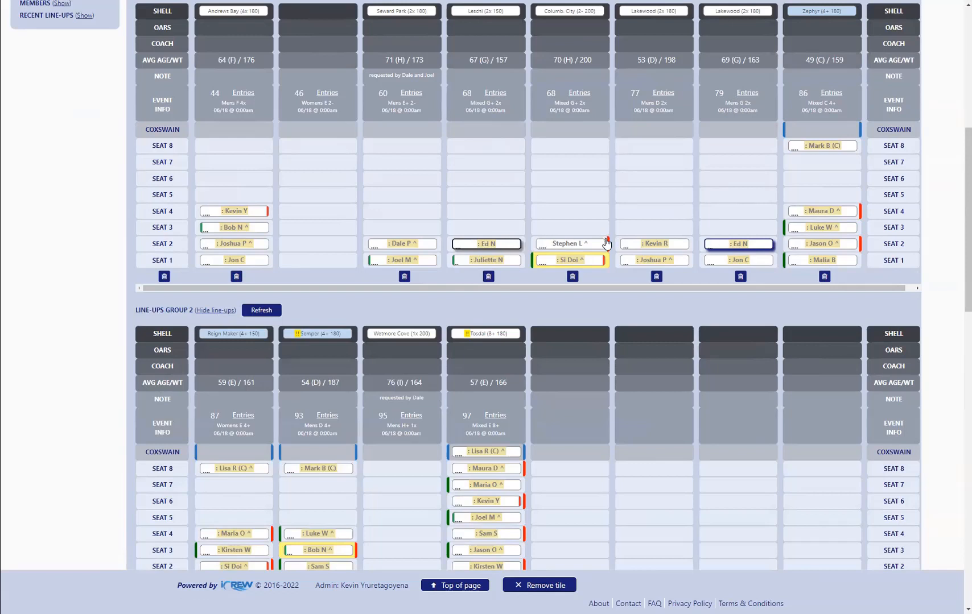
click(634, 248)
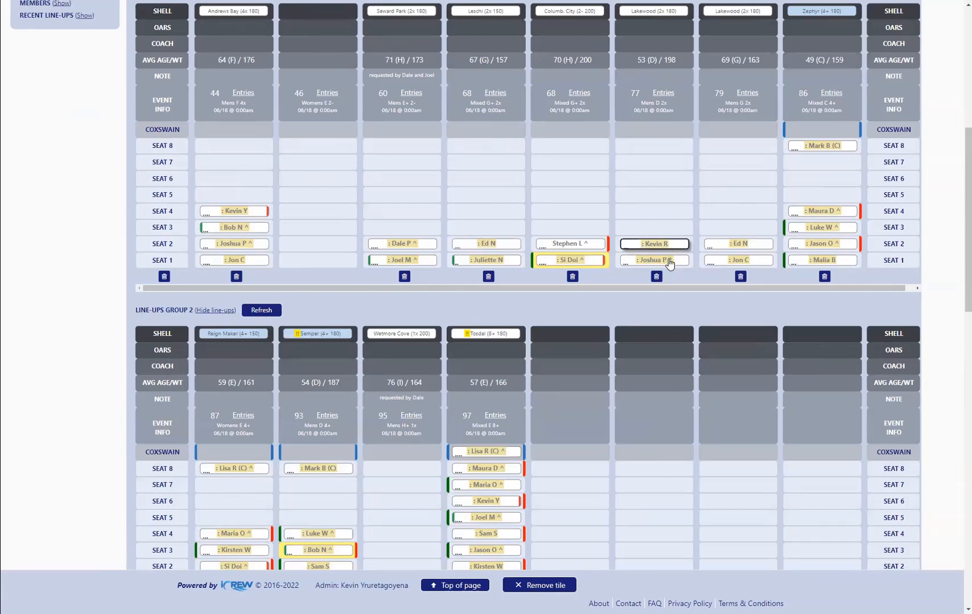
click(668, 261)
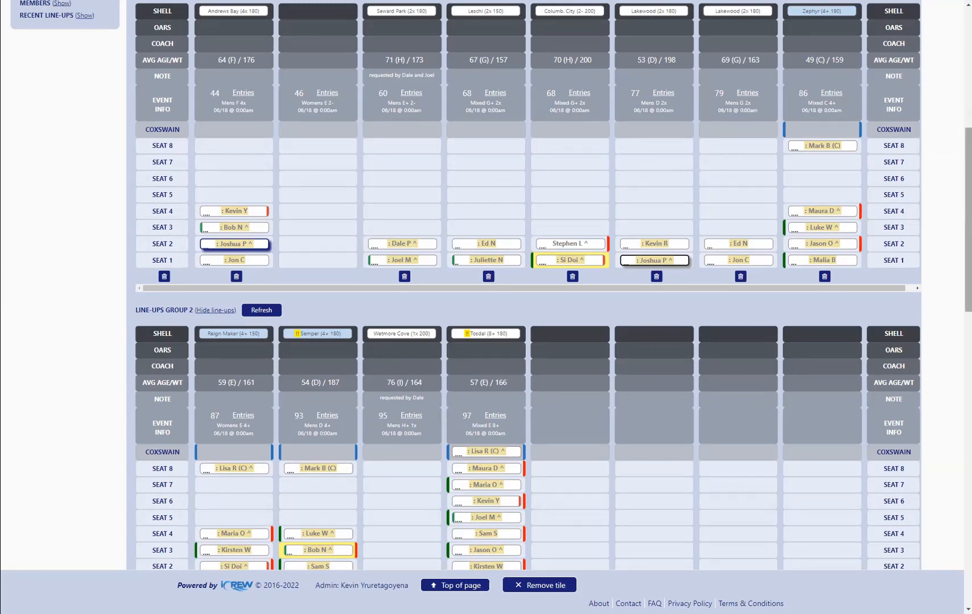
View the NW Regionals Day 1 and Day 3 line-ups, then return to Day 2 and look over its line-ups groups
scroll(348, 216, up, 7)
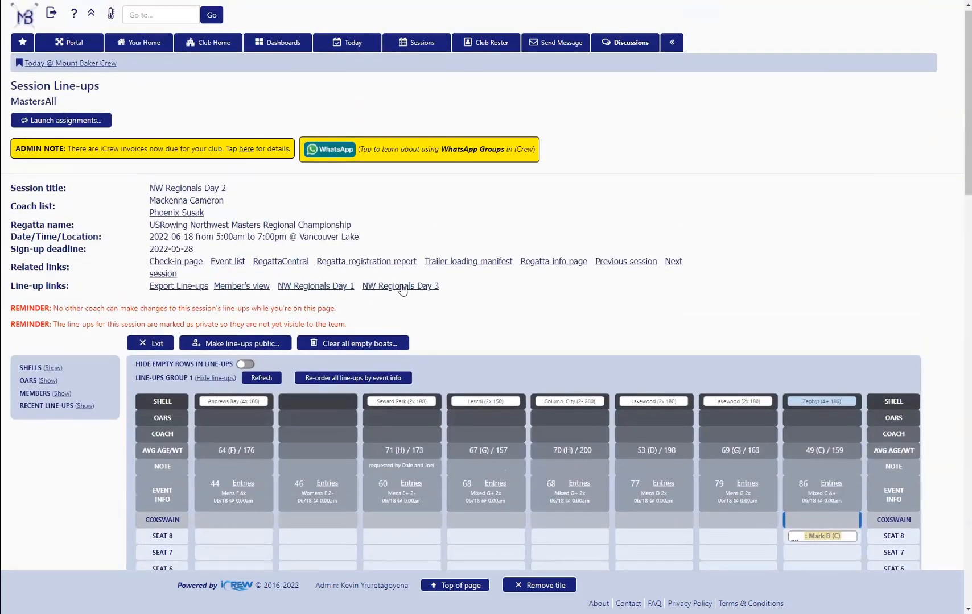
click(309, 286)
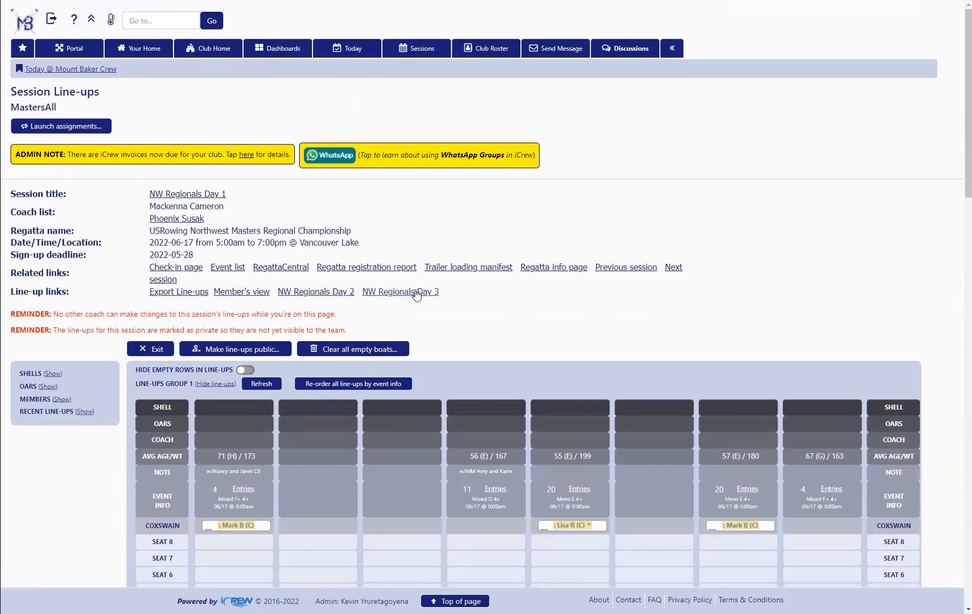
click(416, 293)
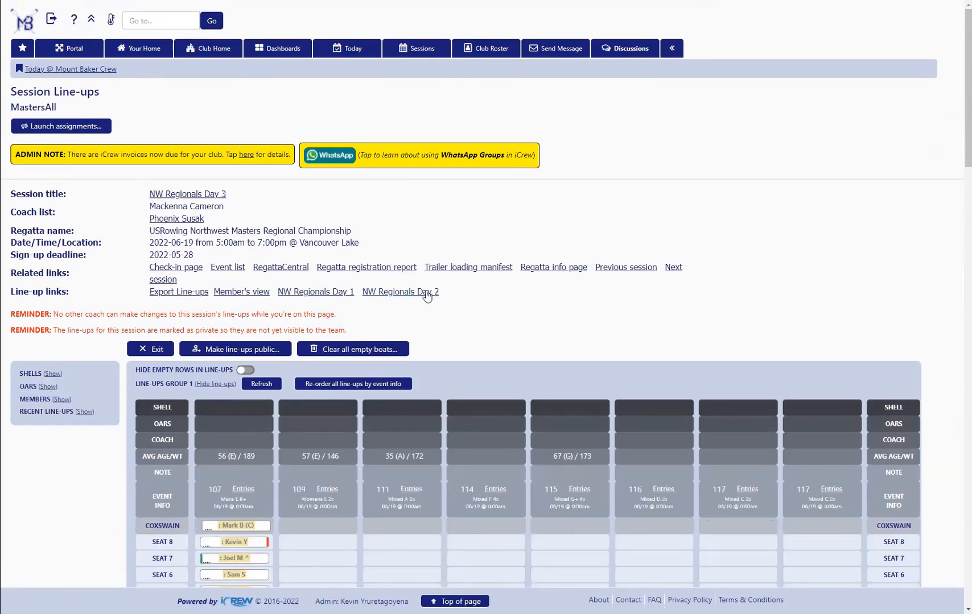
click(426, 293)
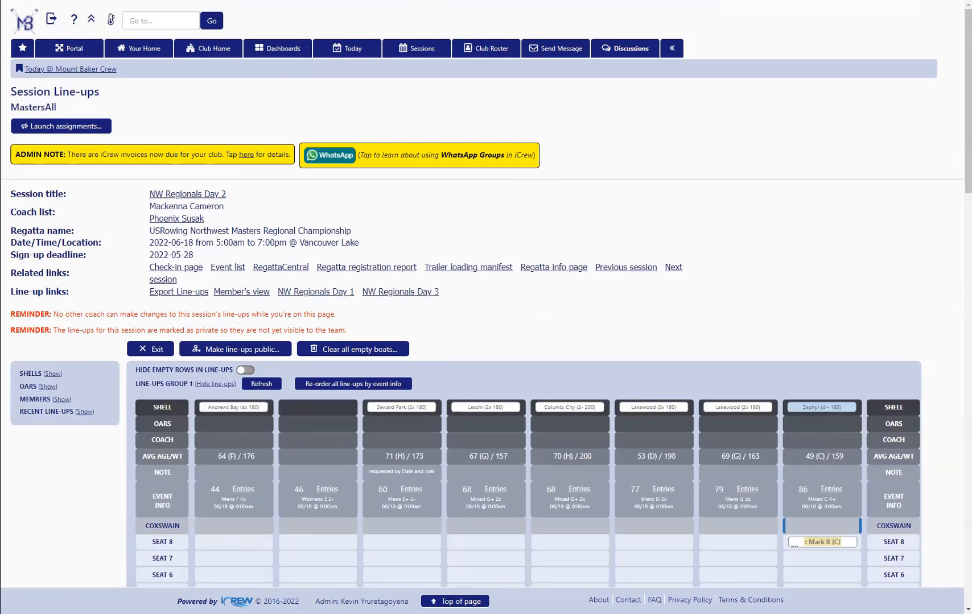
scroll(484, 295, down, 6)
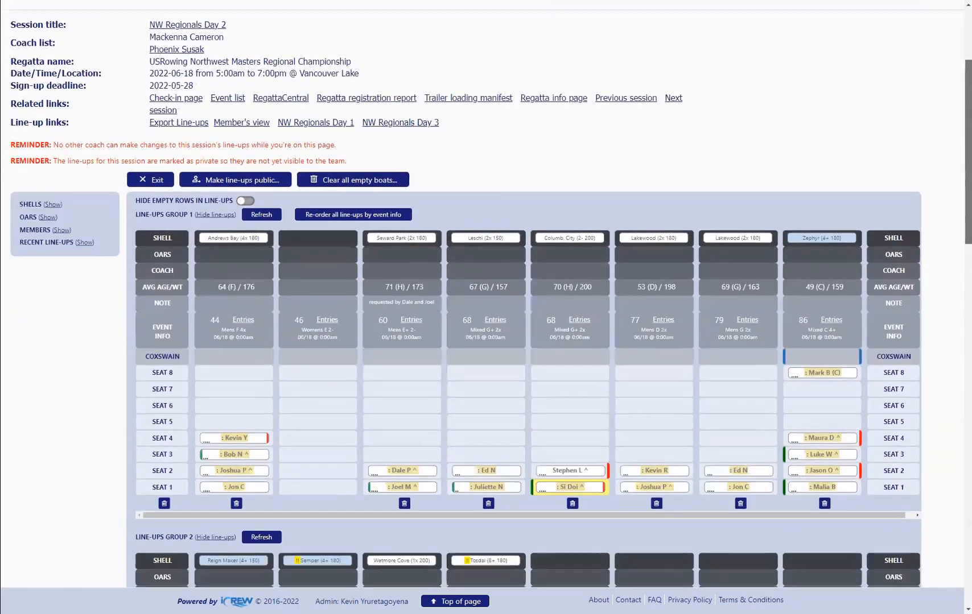
scroll(483, 296, down, 3)
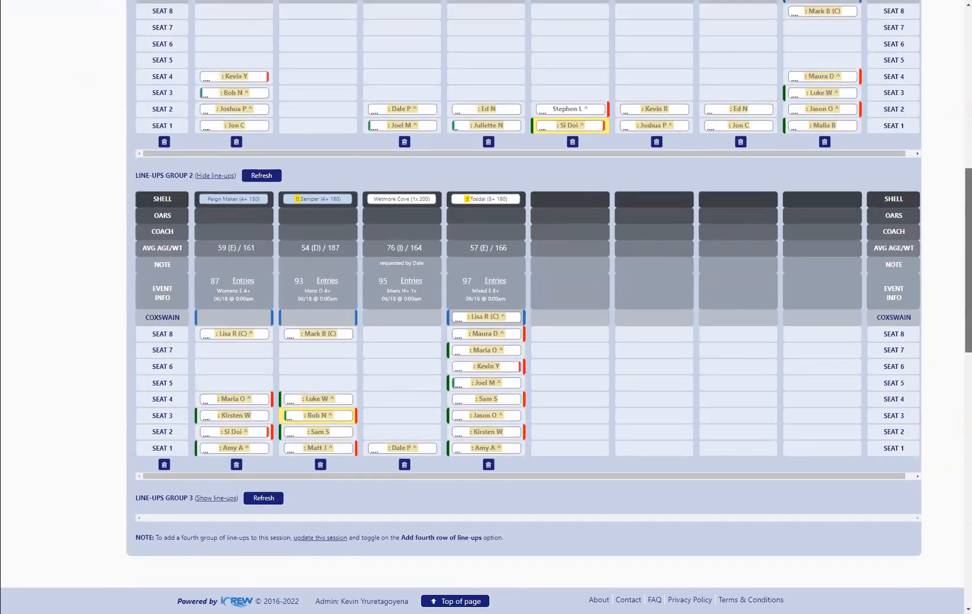
scroll(878, 334, up, 7)
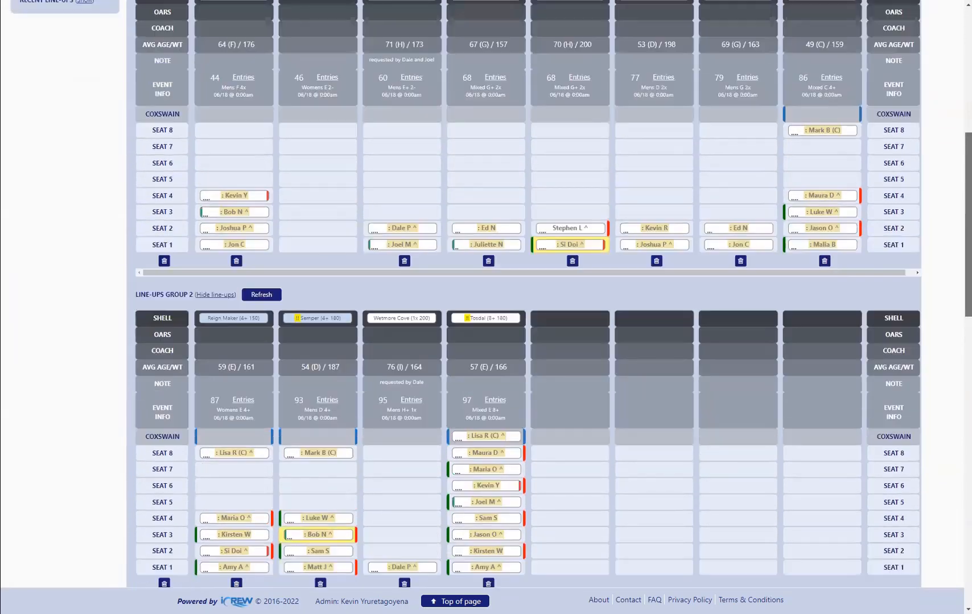
scroll(878, 334, up, 1)
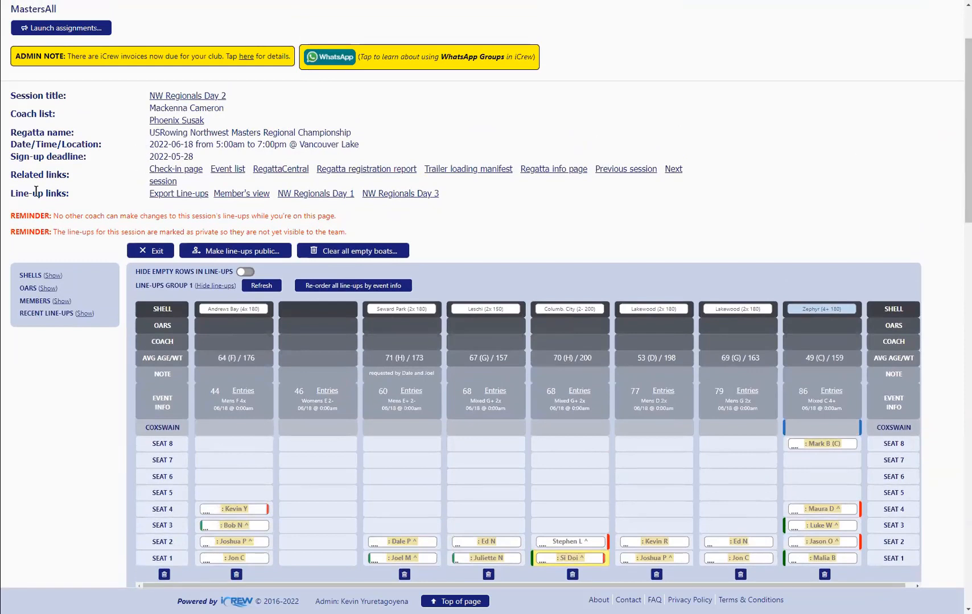
Open the NW Regionals Day 2 session for updating and go to its regatta info page
click(191, 100)
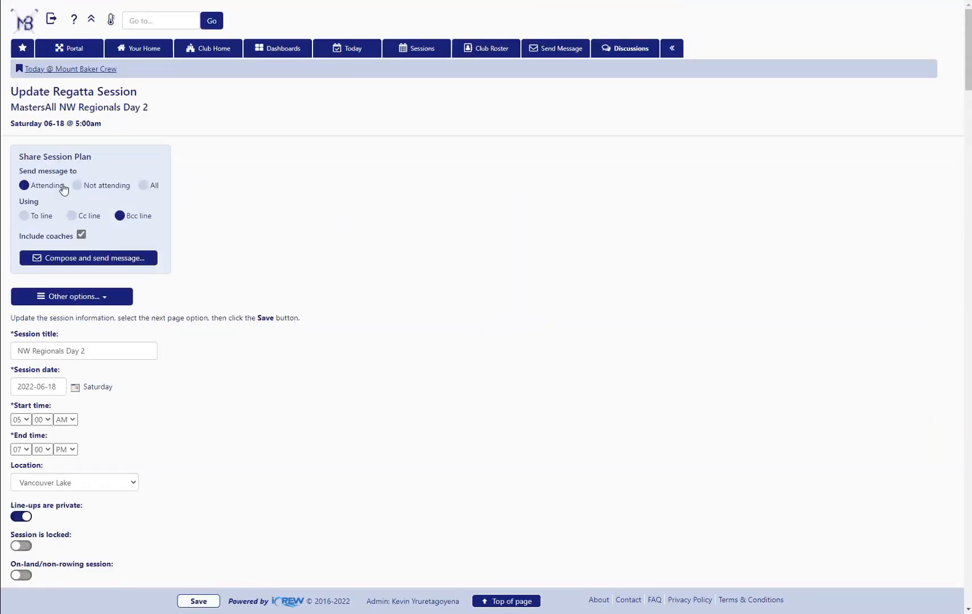
click(105, 301)
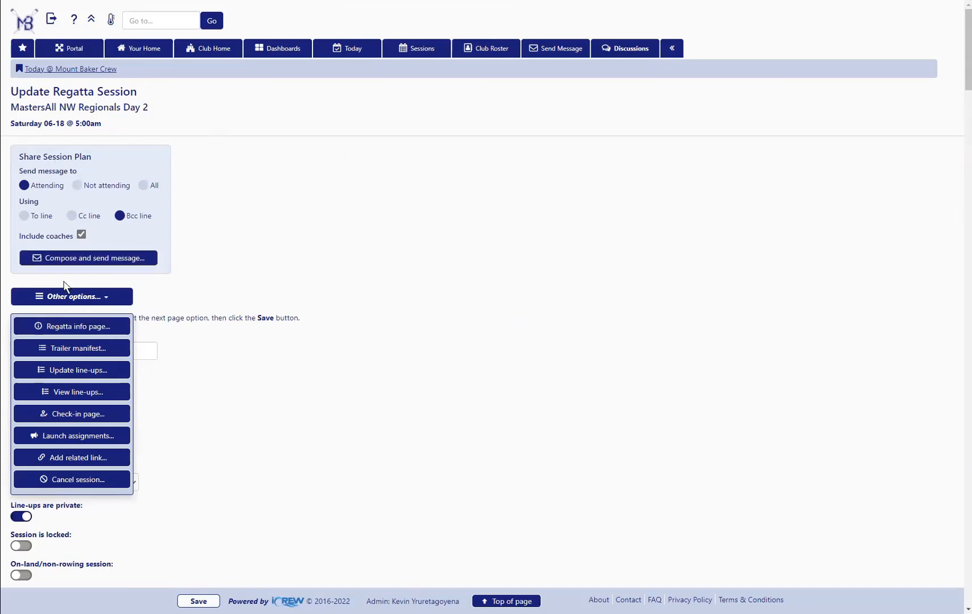
click(77, 328)
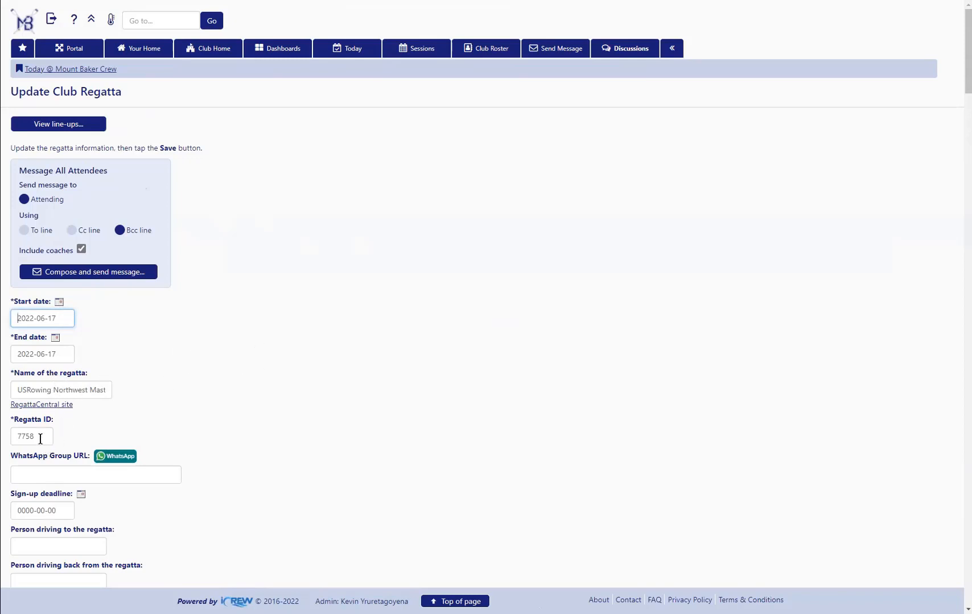
Set the regatta's end date to 2022-06-19 and look over the notes and trailer fields
drag(40, 436, 8, 440)
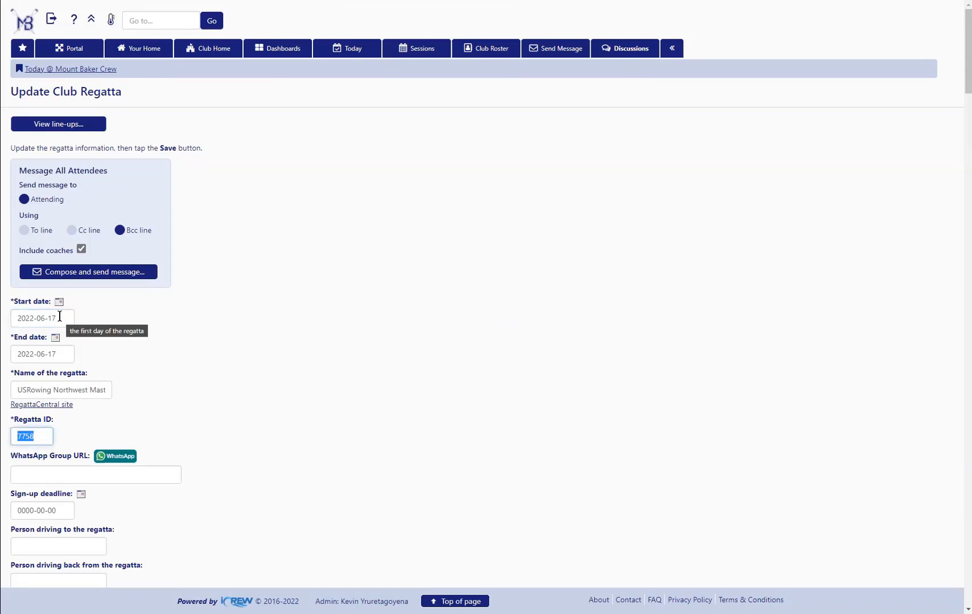
click(57, 347)
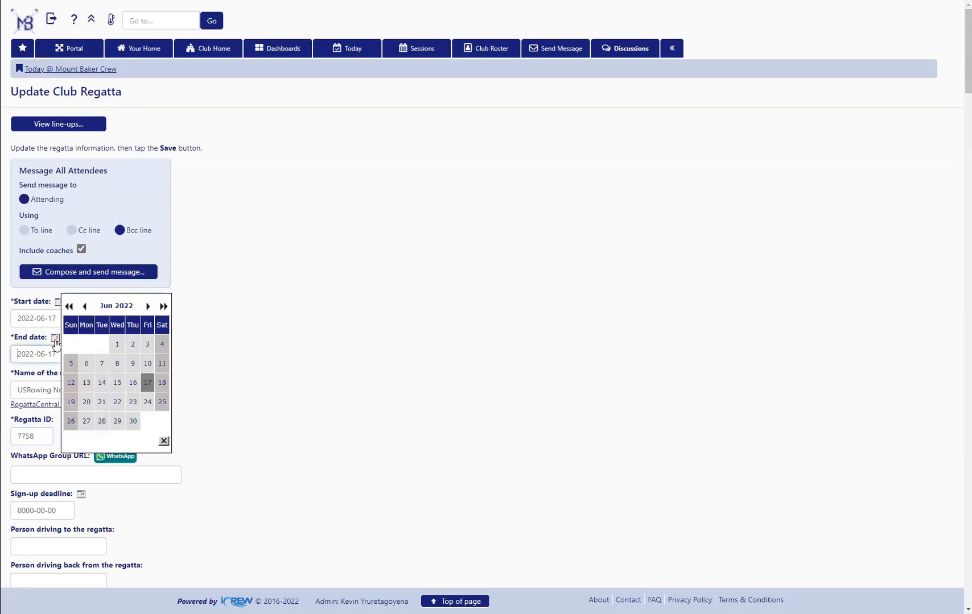
click(73, 403)
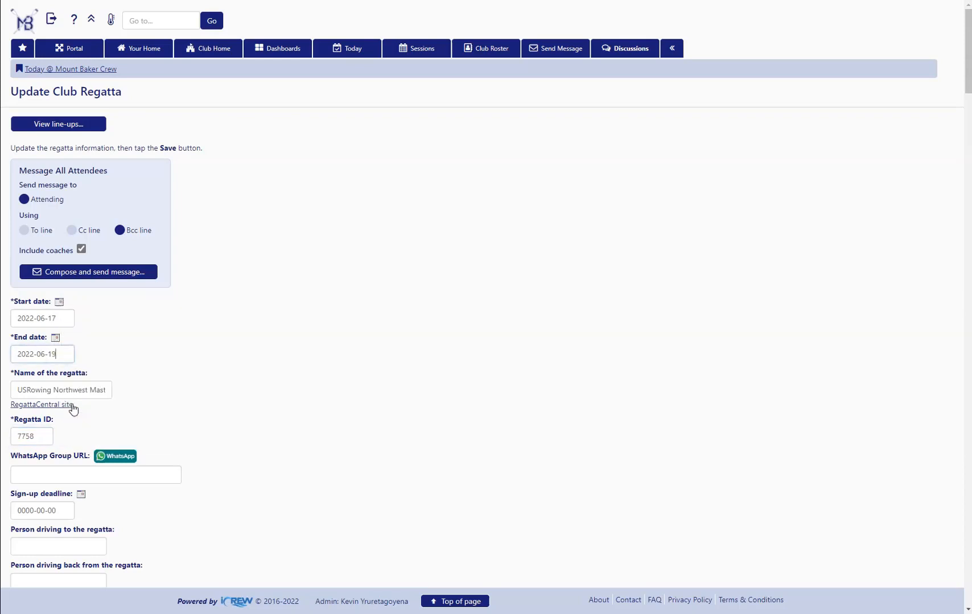
scroll(212, 384, down, 5)
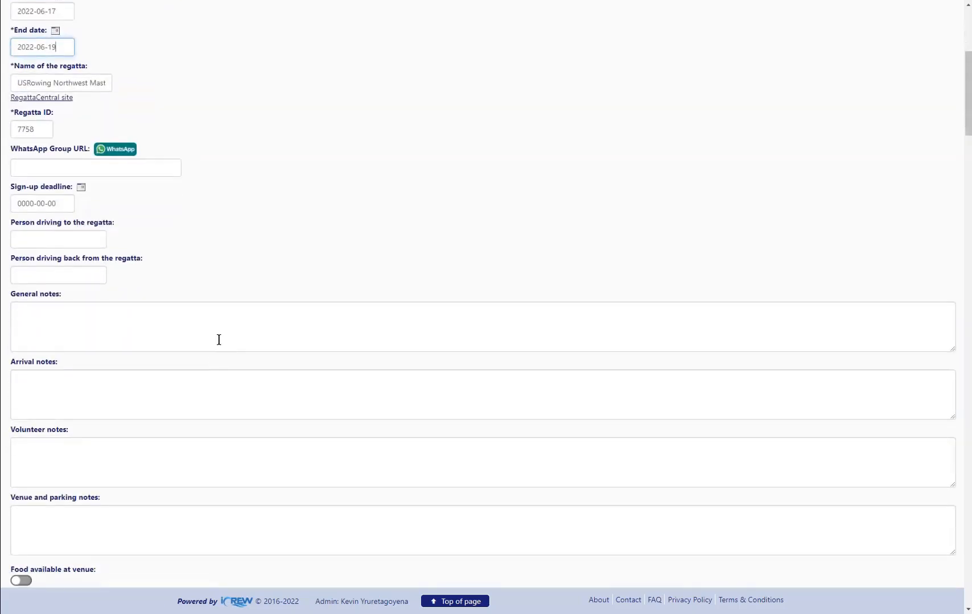
scroll(227, 330, down, 5)
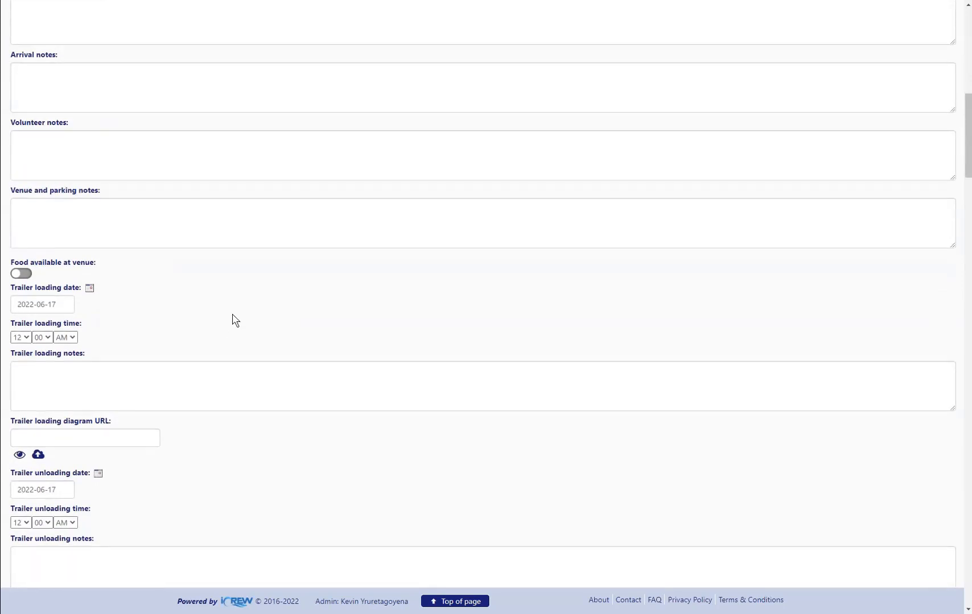
scroll(232, 319, up, 15)
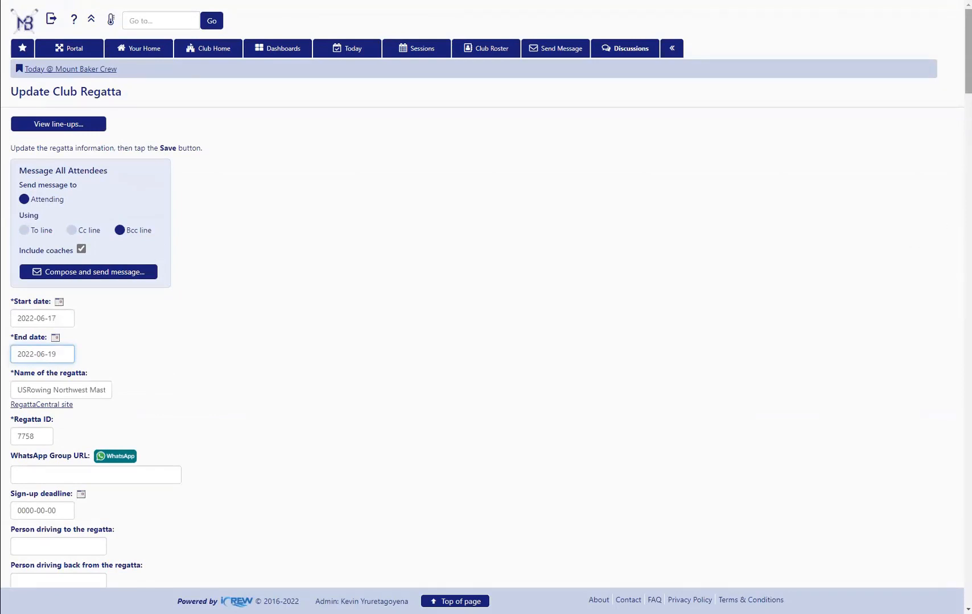
drag(968, 54, 968, 65)
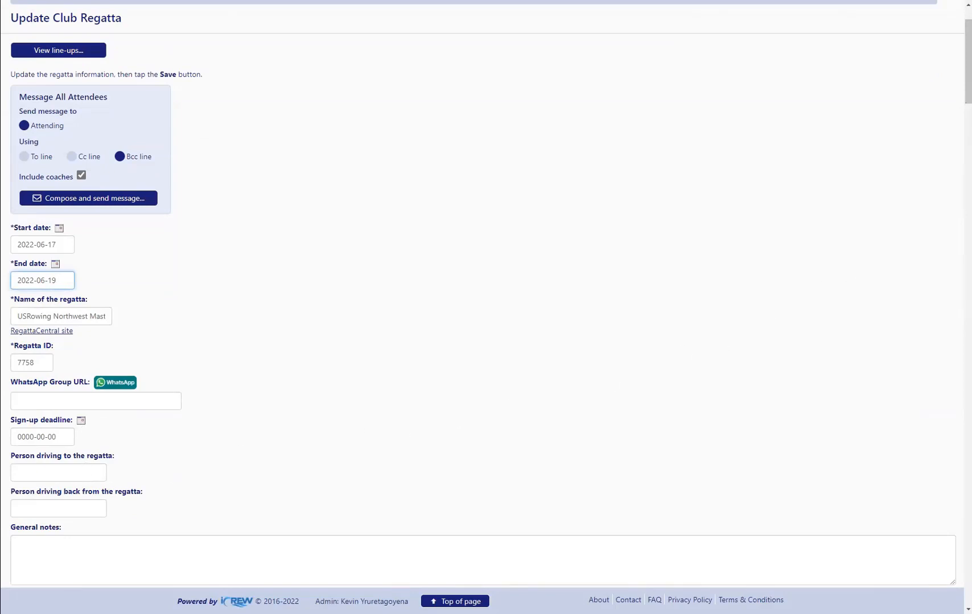
Set the regatta's trailer loading date to 2022-06-16 and its loading time to 05:30 AM
scroll(482, 307, down, 5)
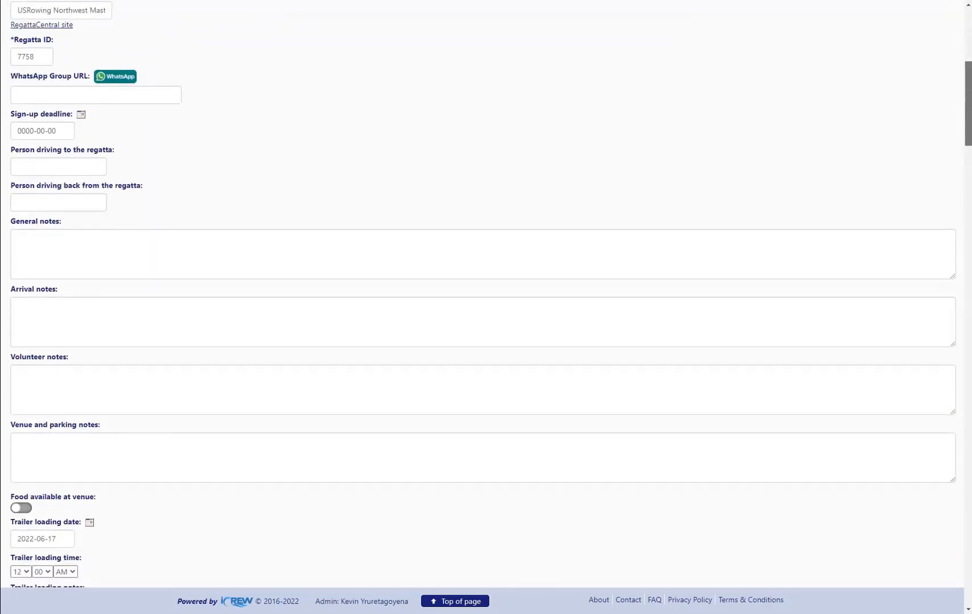
scroll(483, 307, down, 1)
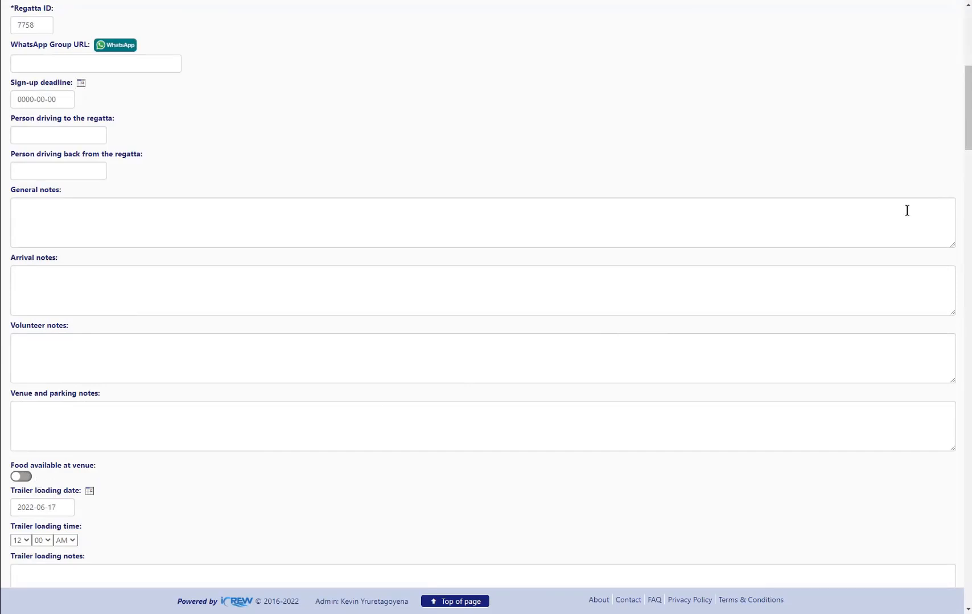
drag(968, 106, 968, 161)
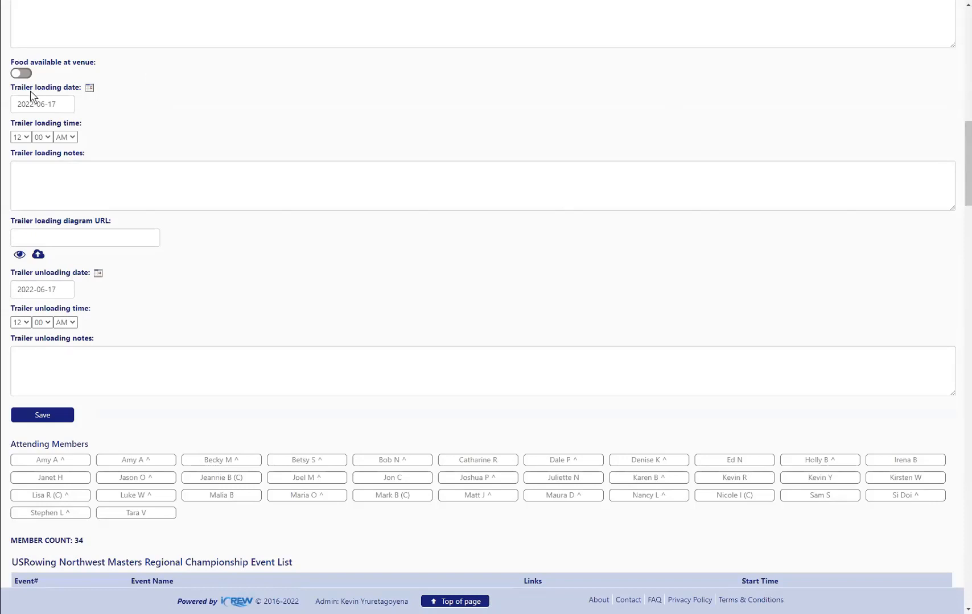
click(86, 90)
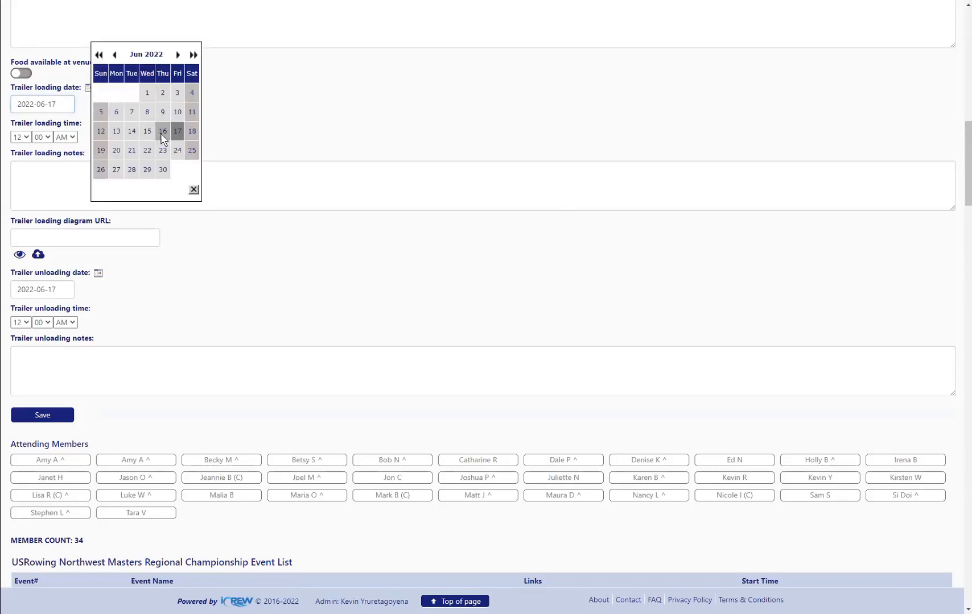
click(161, 133)
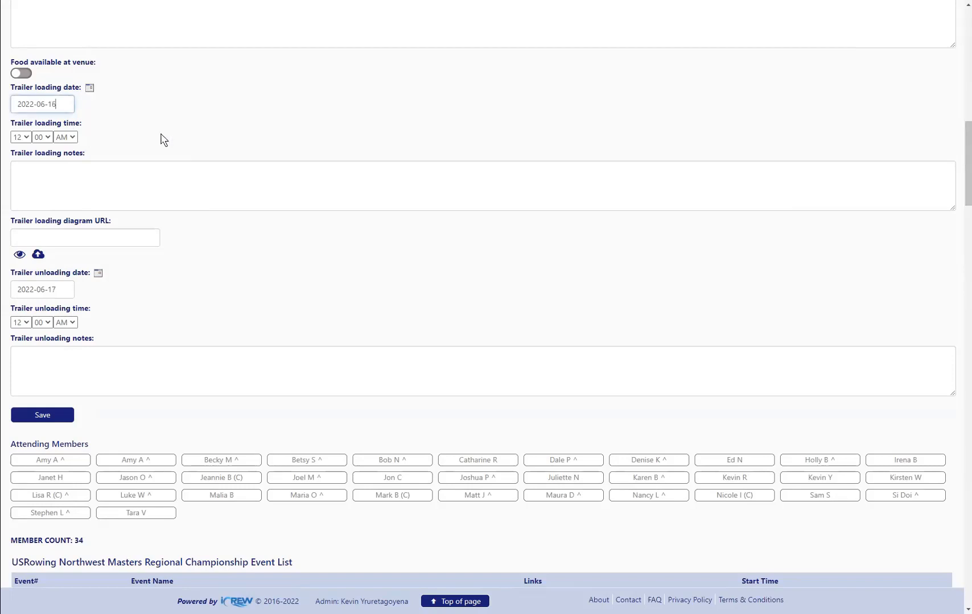
click(21, 137)
click(26, 194)
click(43, 137)
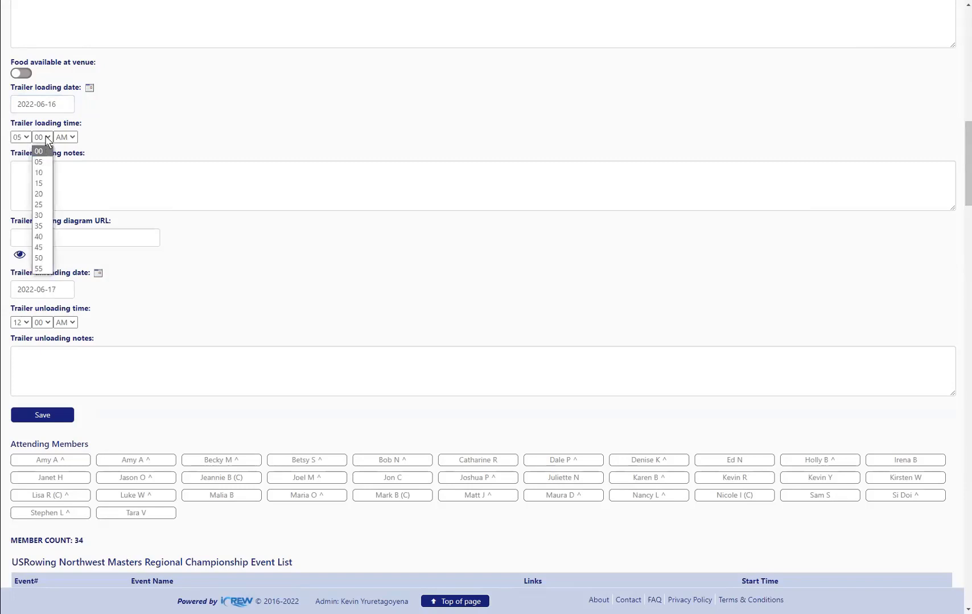
click(44, 215)
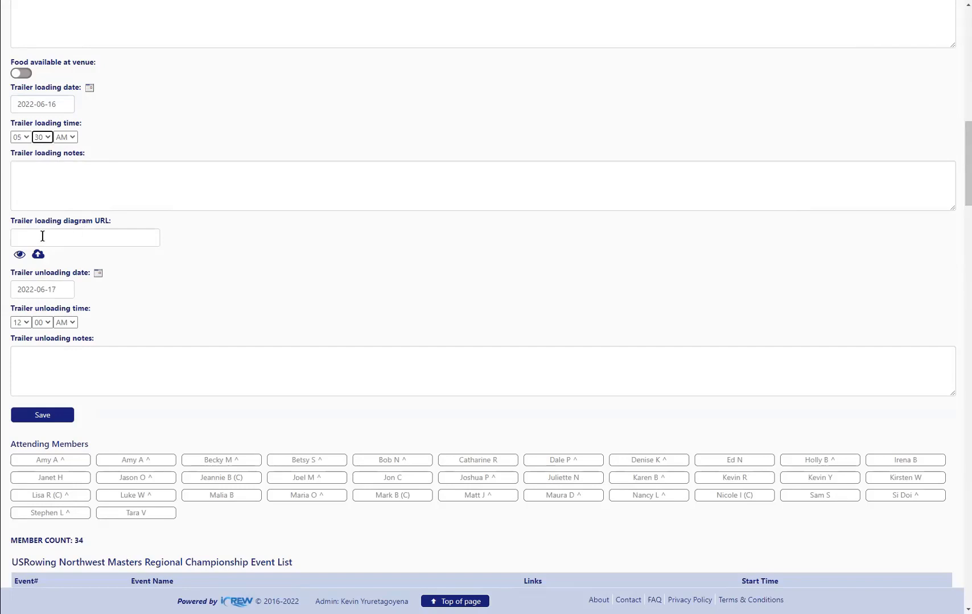
Set the trailer unloading date to 2022-06-20 and time to 05:30 AM, and save the regatta information
click(97, 274)
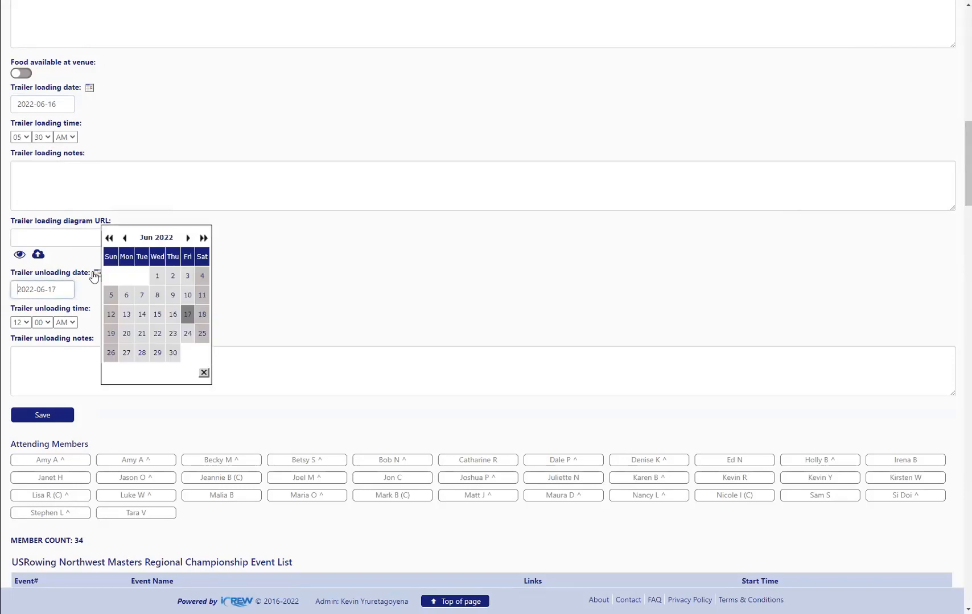
click(126, 332)
click(21, 322)
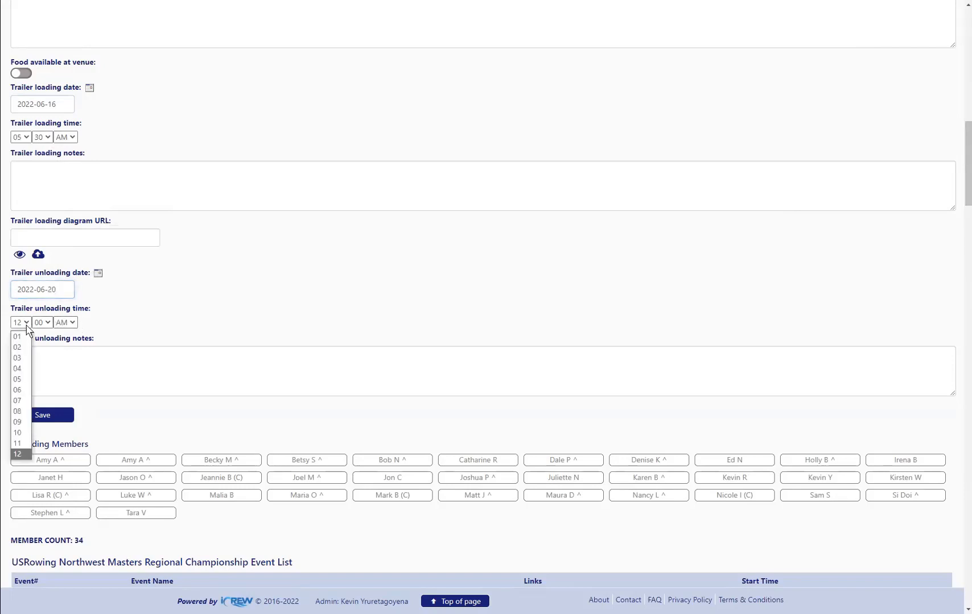
click(19, 380)
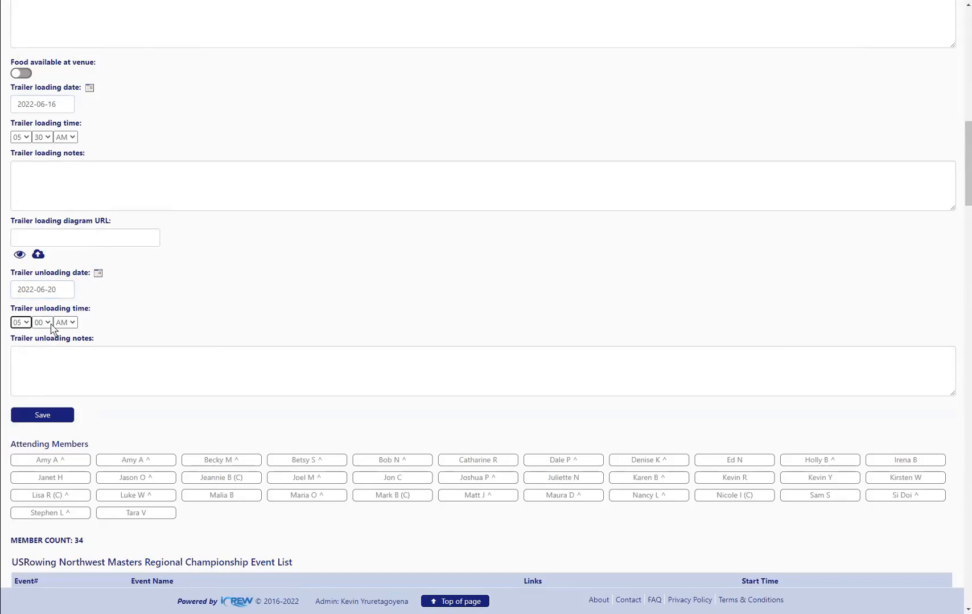
click(42, 323)
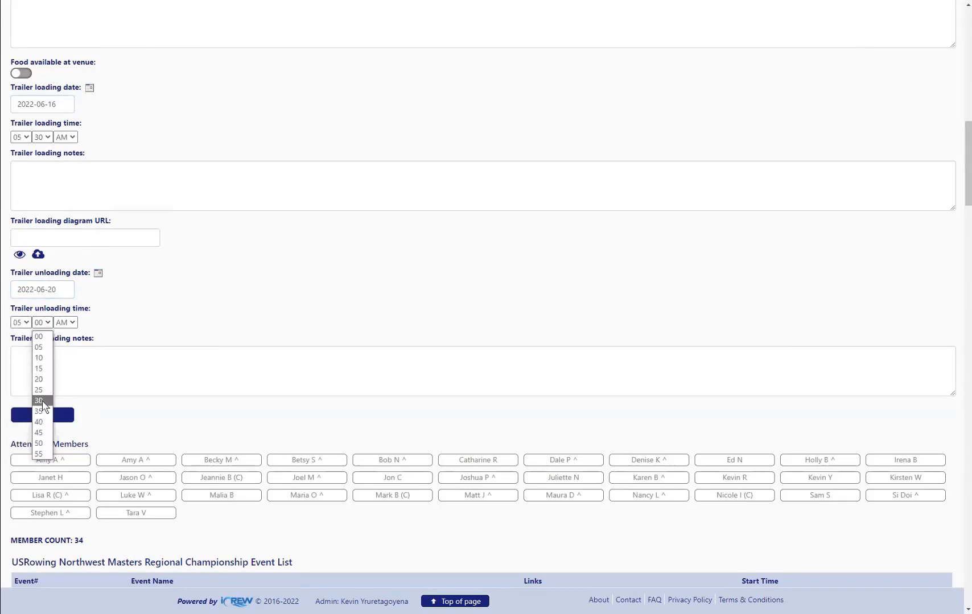
click(42, 401)
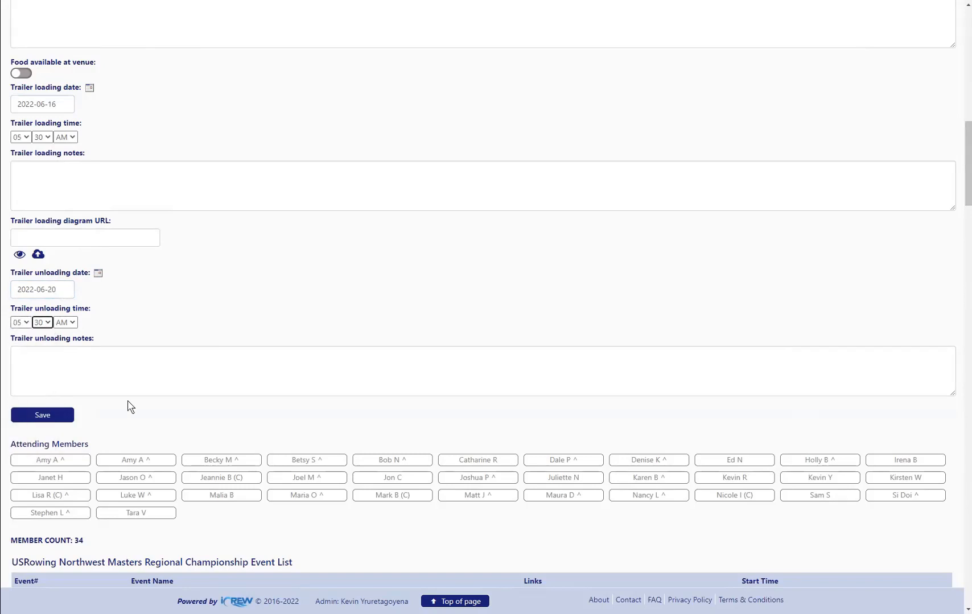
click(51, 423)
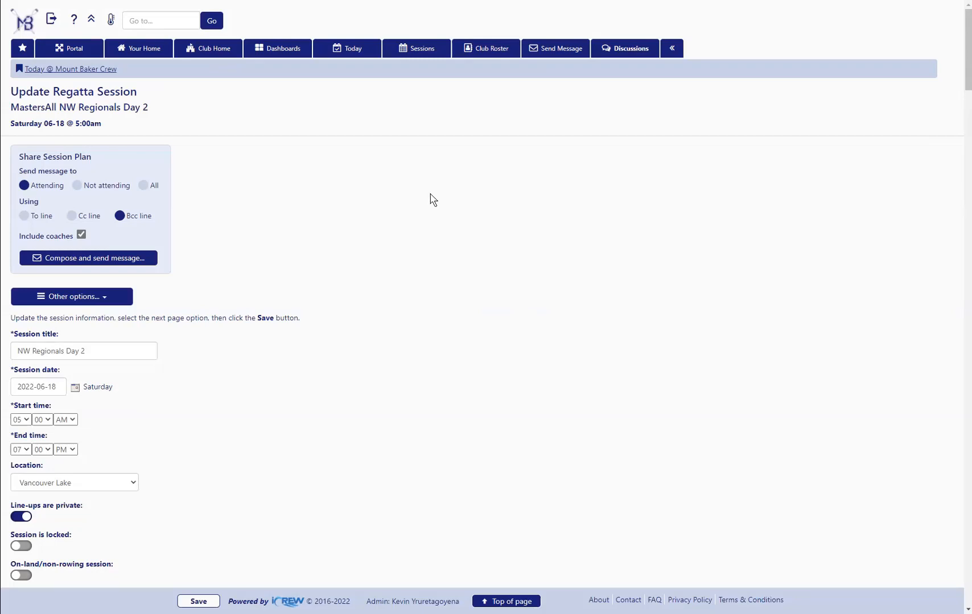
Open the trailer manifest for the NW Regionals Day 2 session and view the Andrews Bay (4x) shell's location and notes fields
click(114, 305)
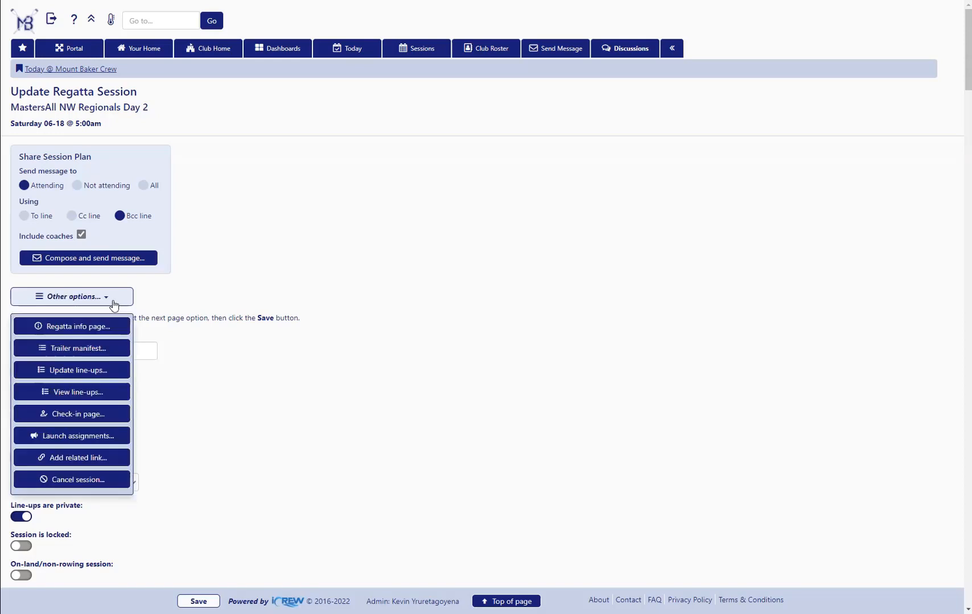
click(103, 352)
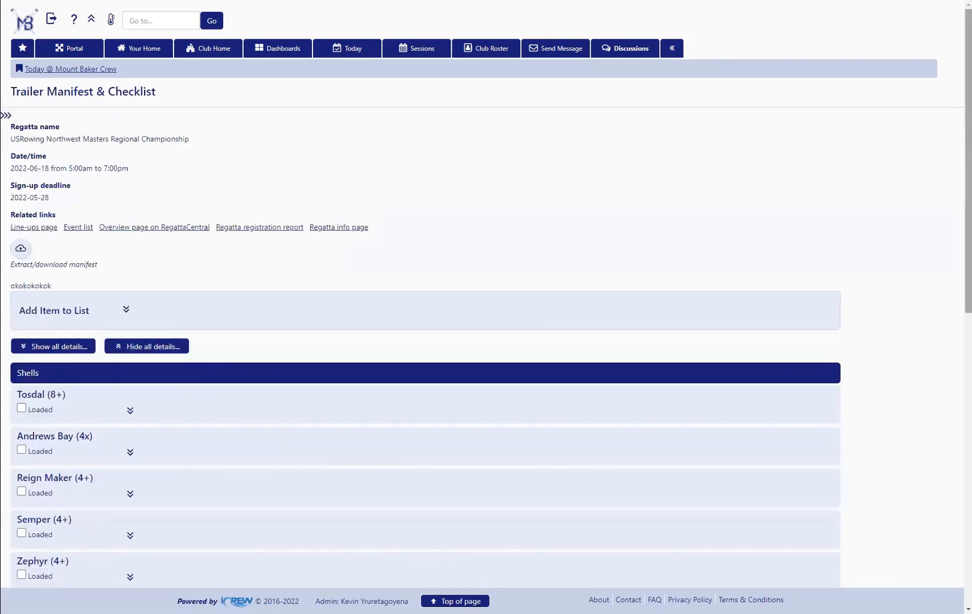
drag(968, 227, 968, 367)
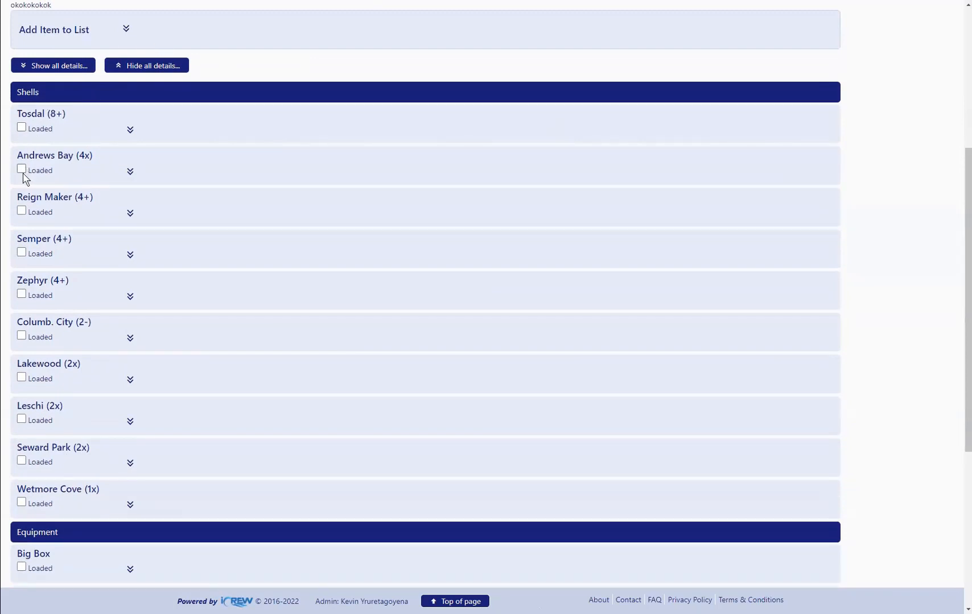
click(130, 171)
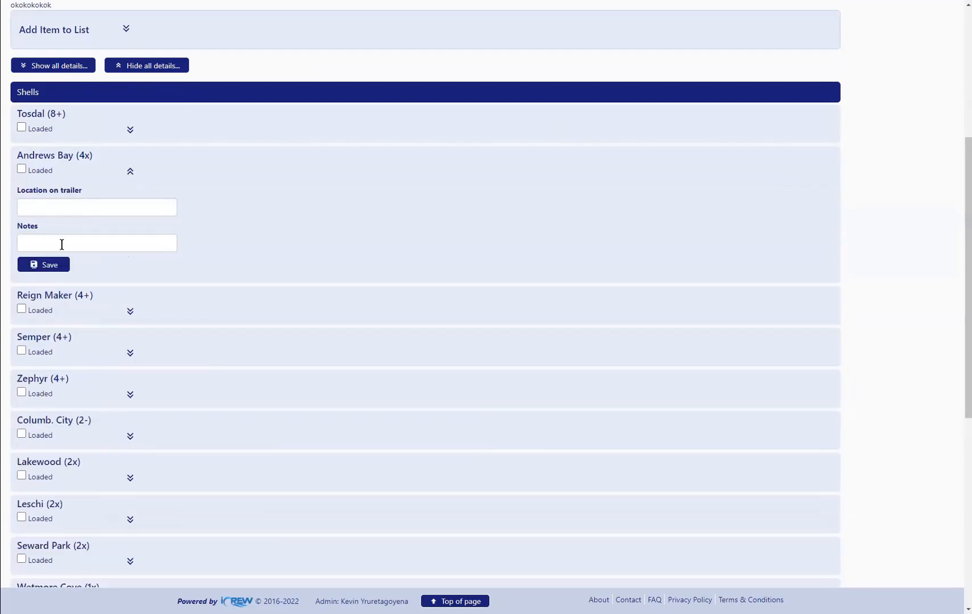
click(130, 174)
Look over the manifest's remaining shells and equipment, and expand the form for adding an item to the list
scroll(137, 412, down, 6)
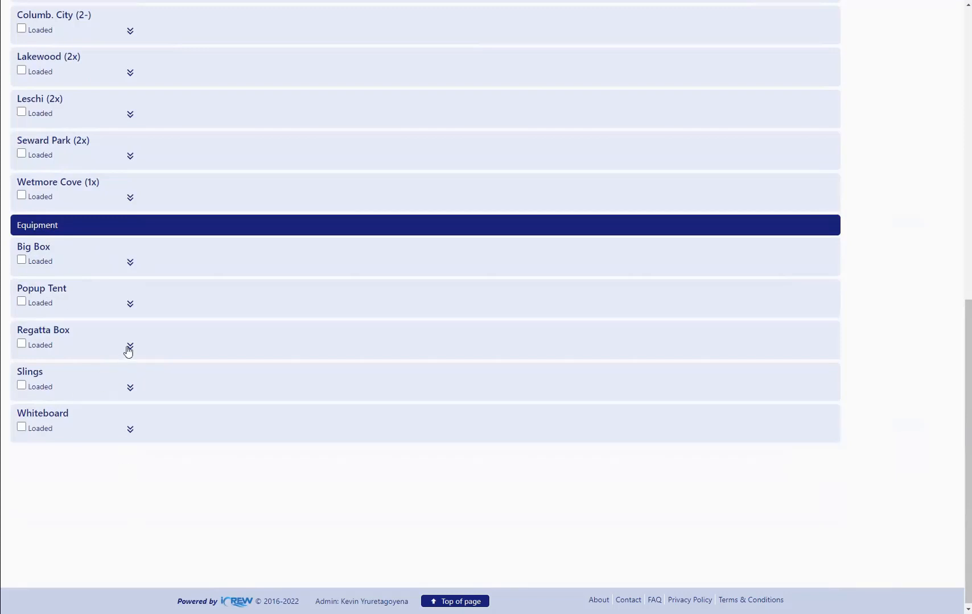
scroll(130, 353, up, 10)
scroll(124, 317, up, 1)
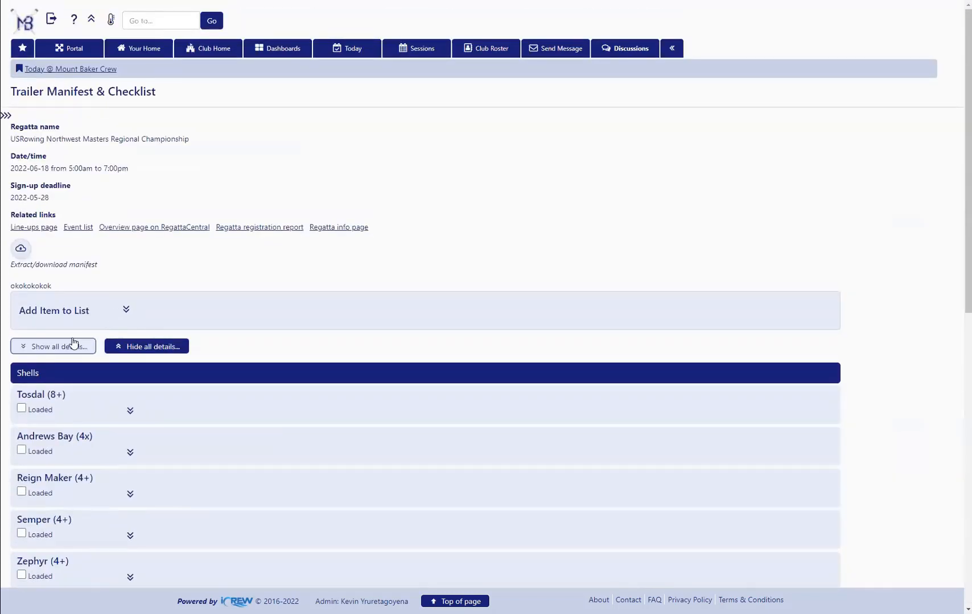
click(126, 310)
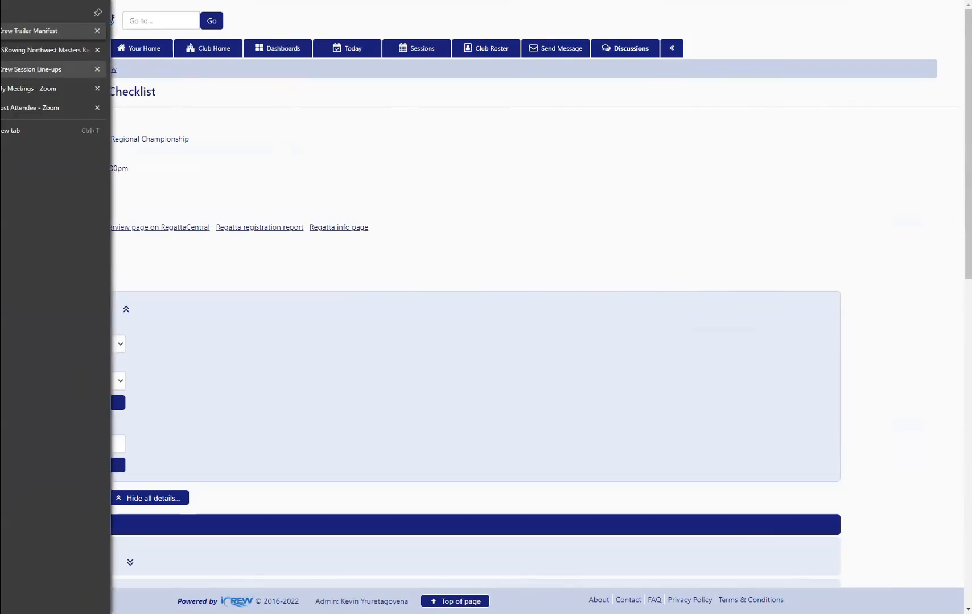
Switch to the Lake Stevens Regatta line-ups, view the full line-ups export across all events, and return to the session
click(19, 70)
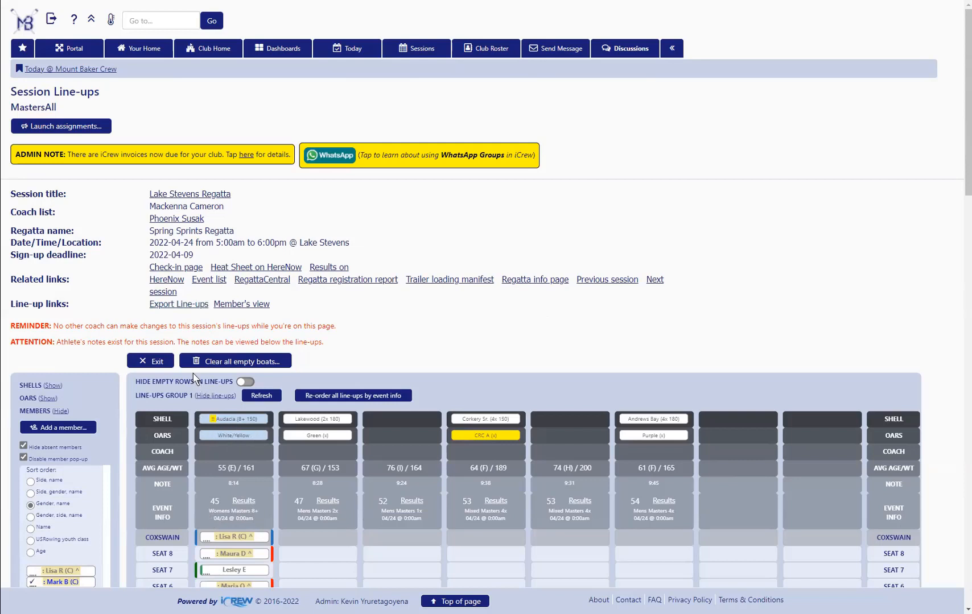
click(167, 305)
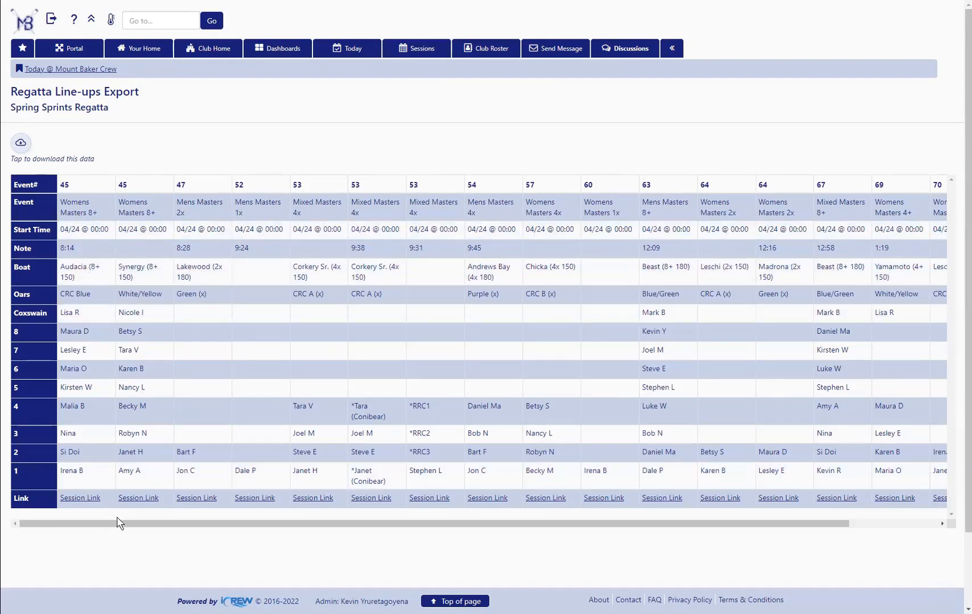
drag(125, 526, 515, 533)
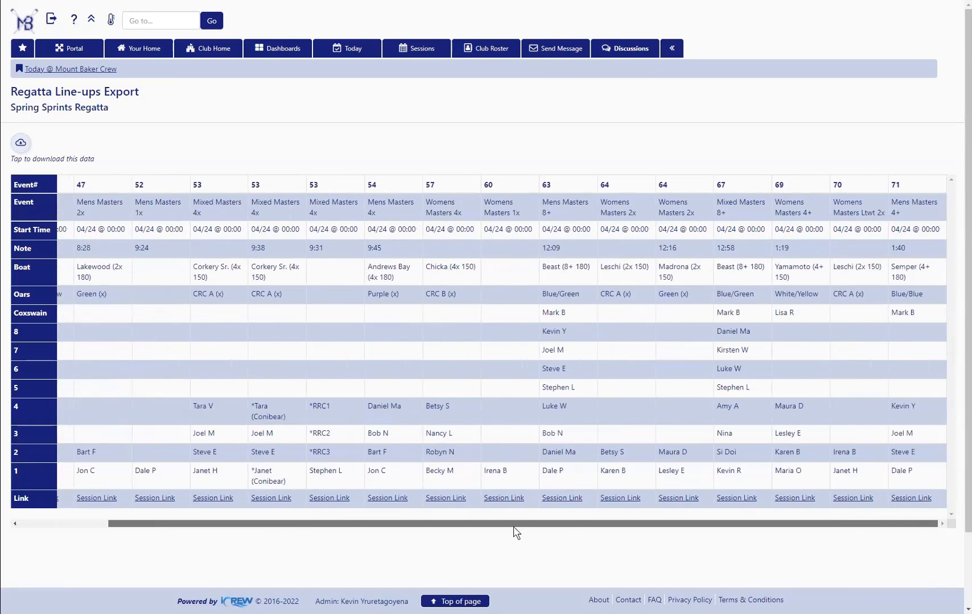
drag(108, 522, 18, 518)
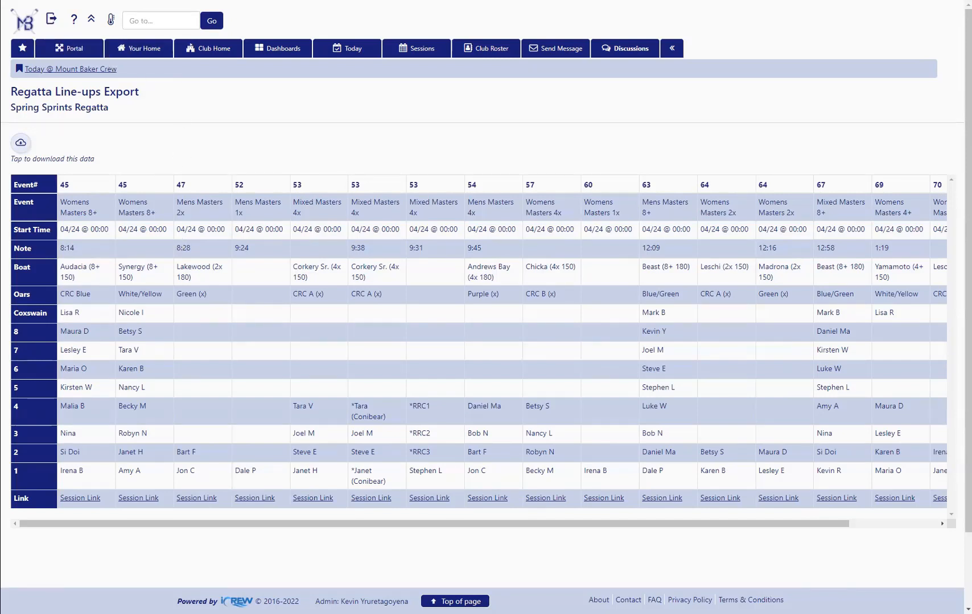
key(alt+Left)
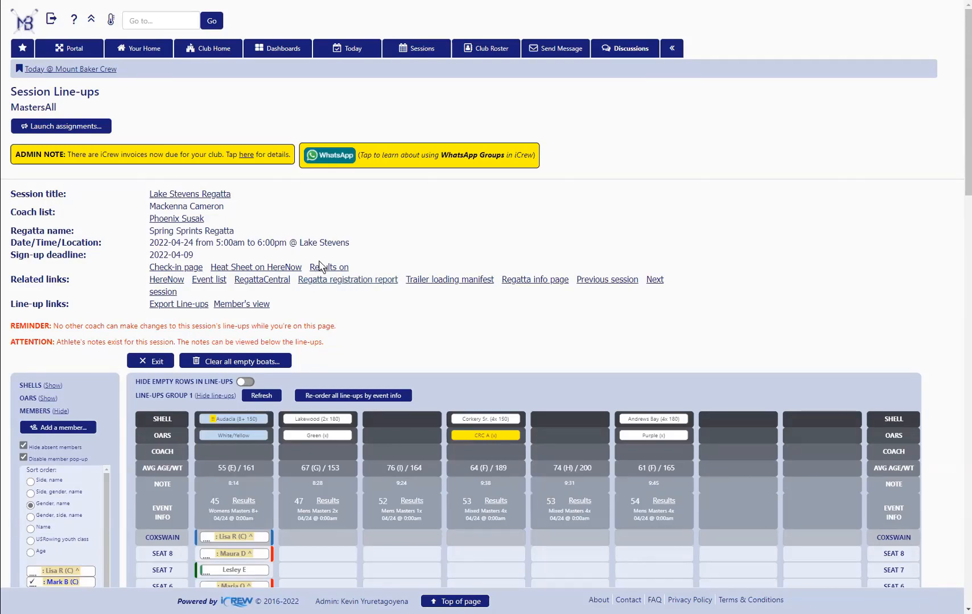
View the Spring Sprints Regatta registration report with its event line-ups, and return to the session line-ups
click(349, 280)
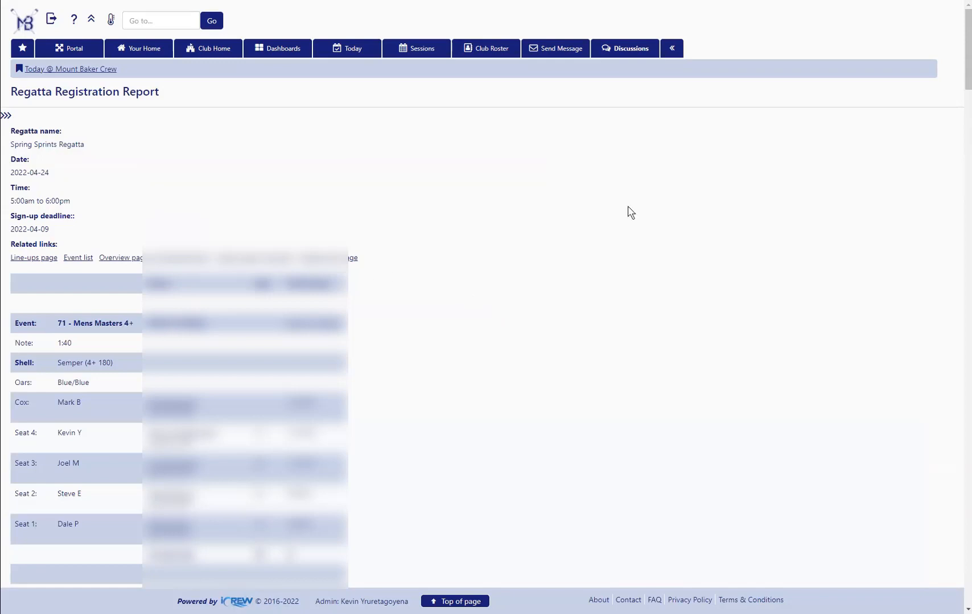
scroll(486, 307, down, 3)
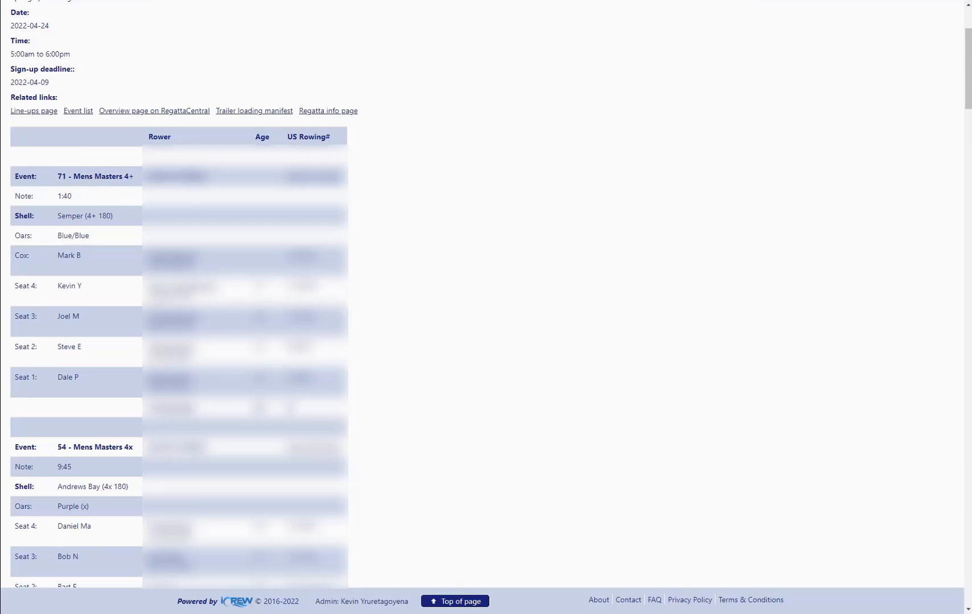
key(alt+Left)
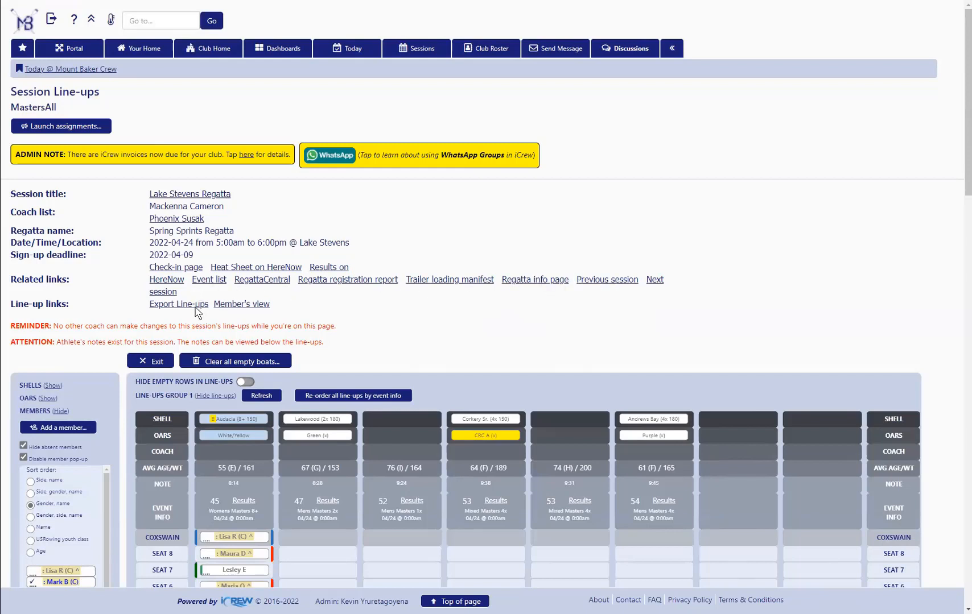
Hide the members list beside the Lake Stevens Regatta line-ups and look over the line-ups groups
scroll(369, 332, down, 5)
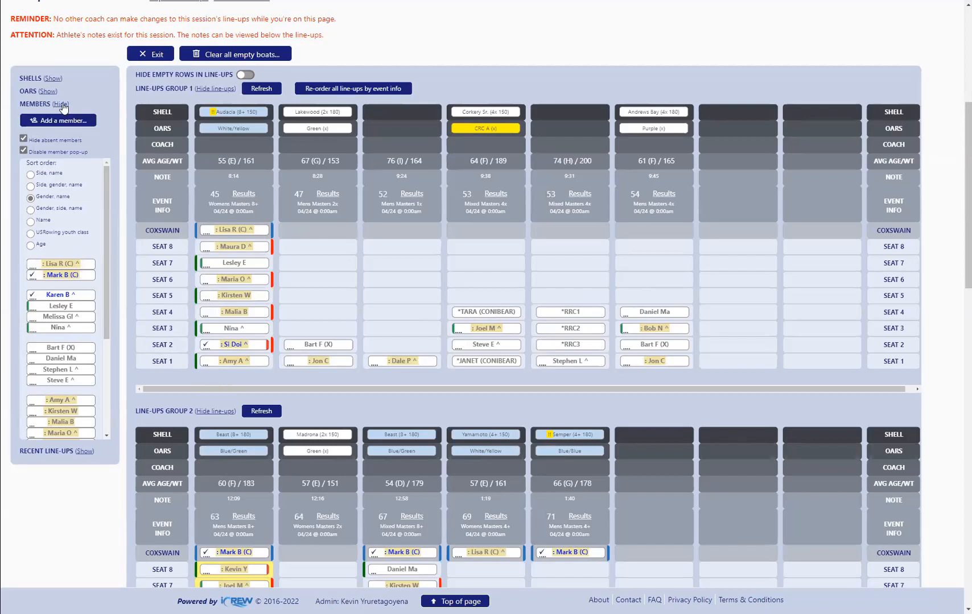
click(62, 105)
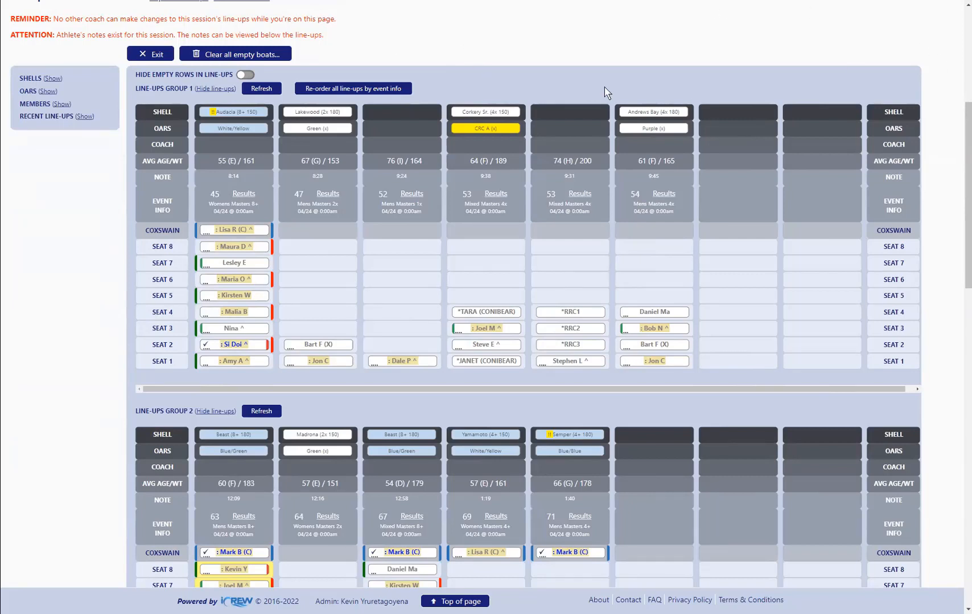
scroll(490, 324, up, 1)
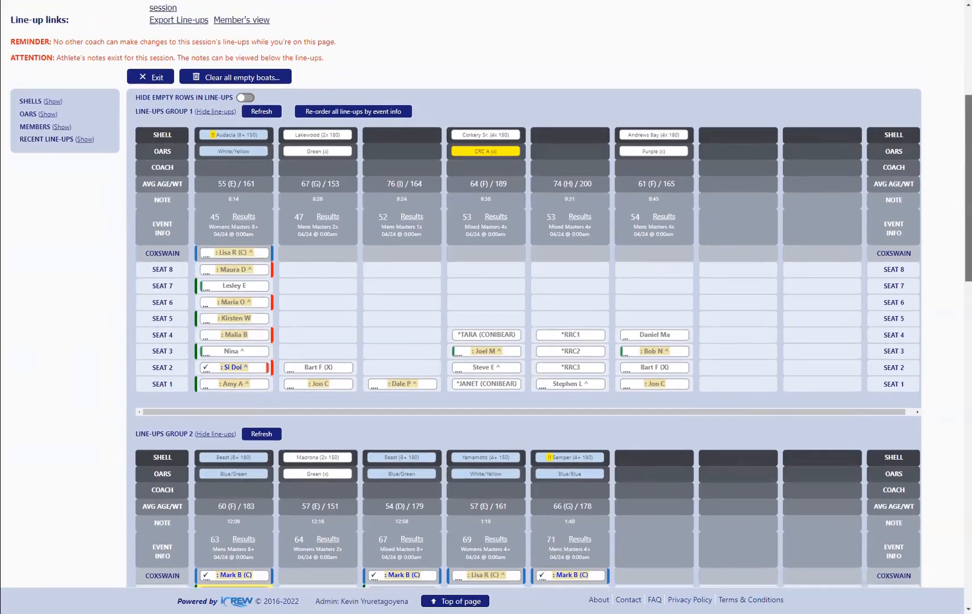
scroll(491, 324, up, 5)
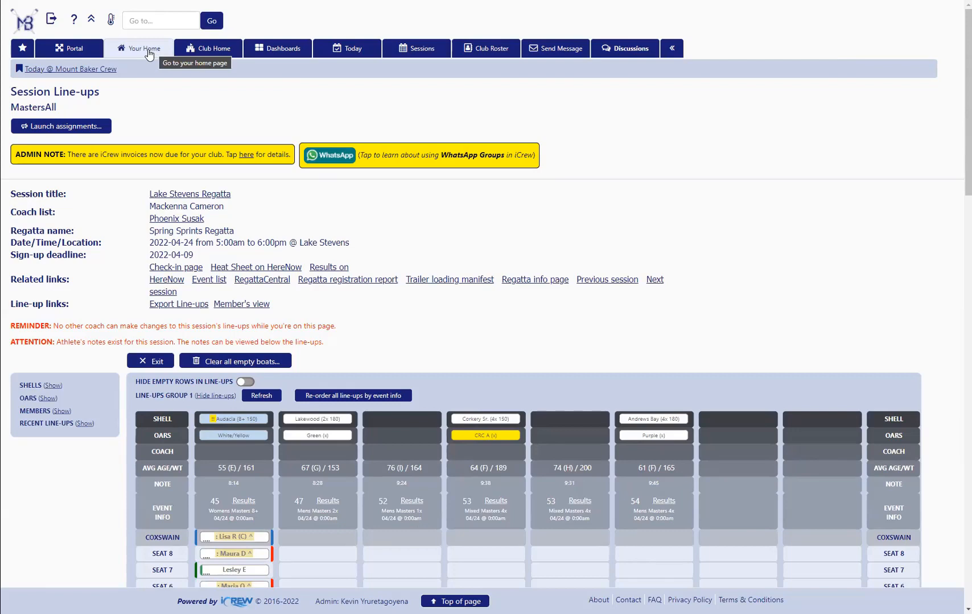
Open the personal attendance plans from the home page and show the regattas list
click(146, 53)
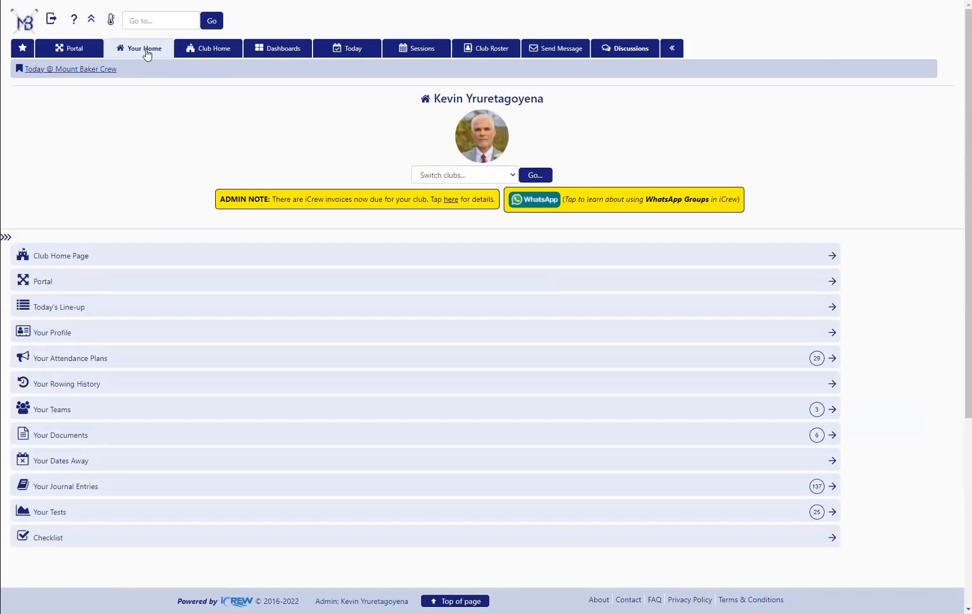
click(66, 363)
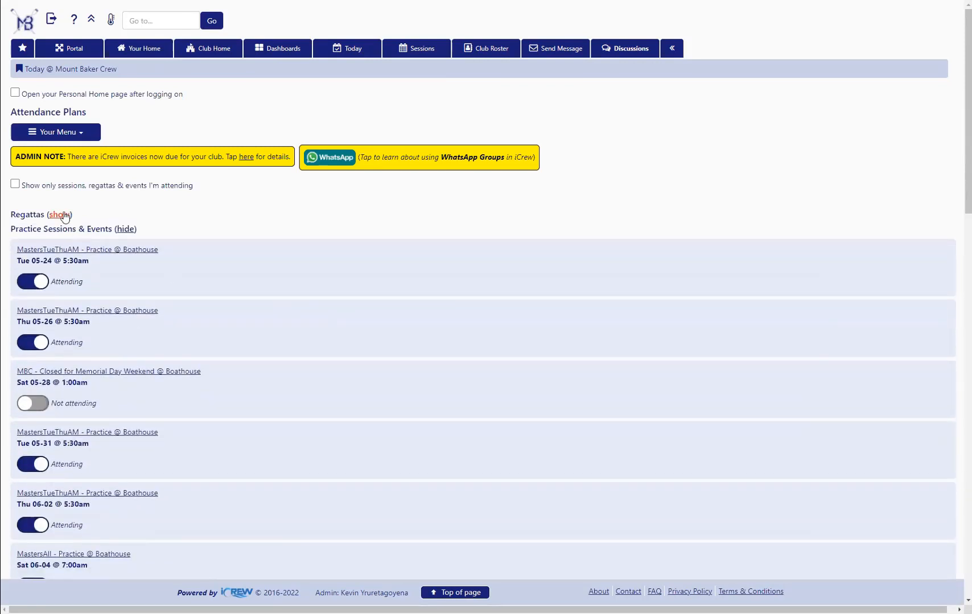
click(59, 215)
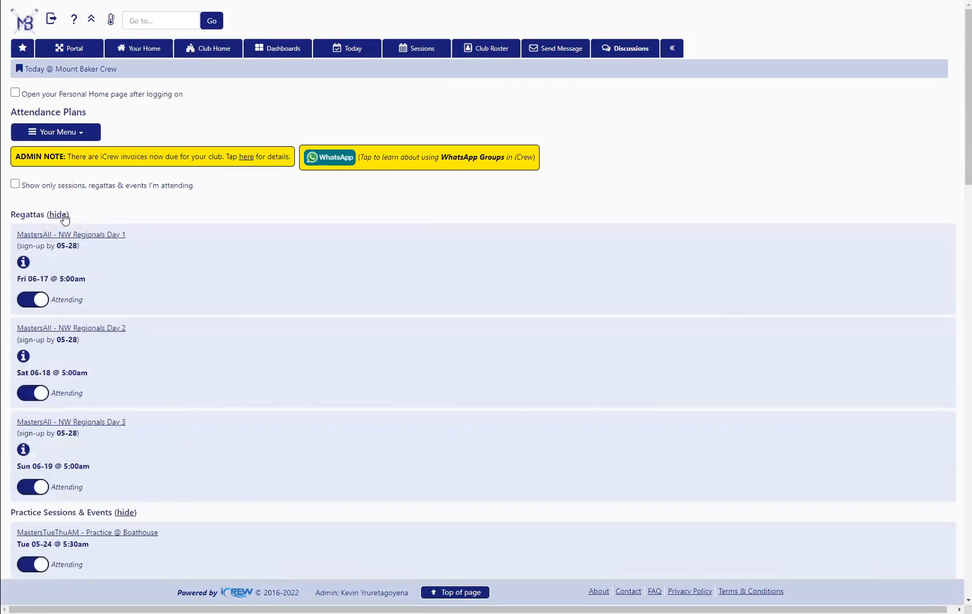
Open the NW Regionals Day 1 line-ups from the attendance plans and look through the athlete filter and athlete highlight choices
click(80, 235)
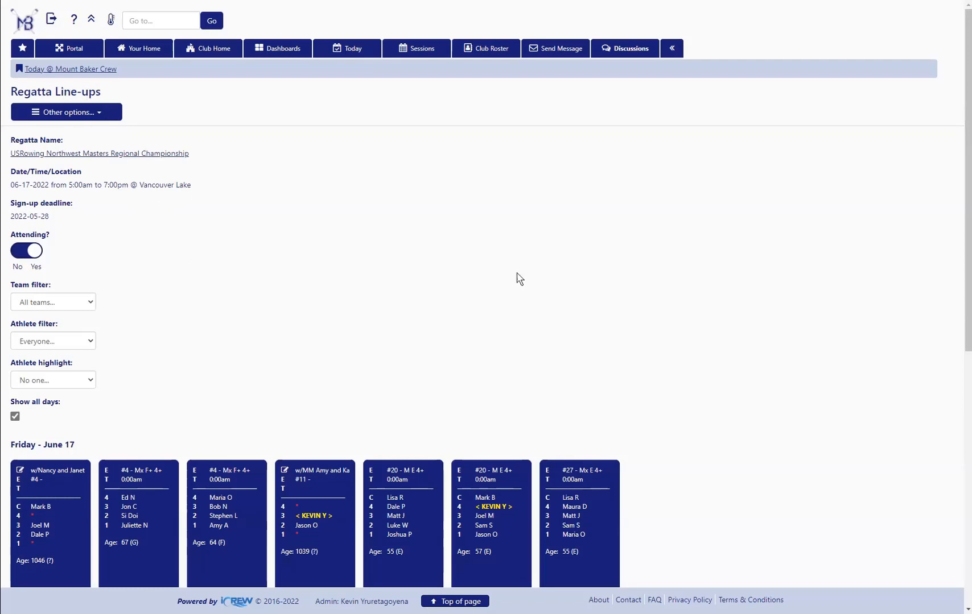
scroll(967, 181, down, 2)
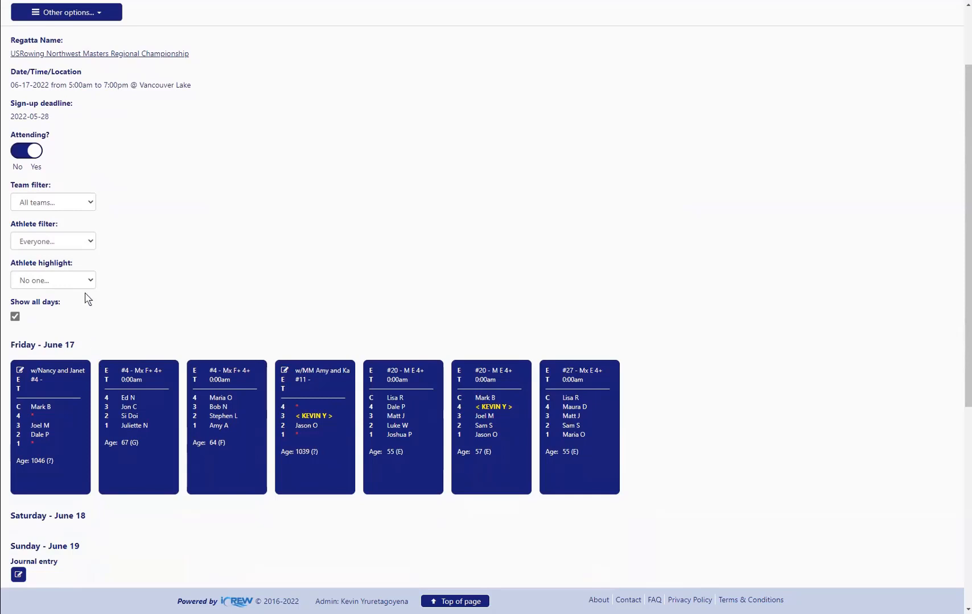
click(91, 243)
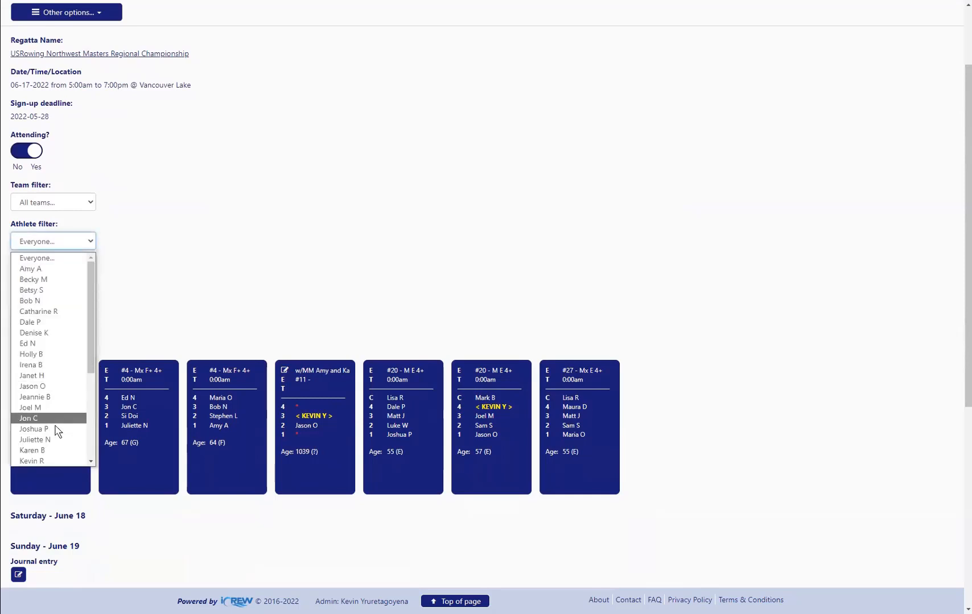
scroll(48, 458, down, 2)
scroll(49, 457, down, 1)
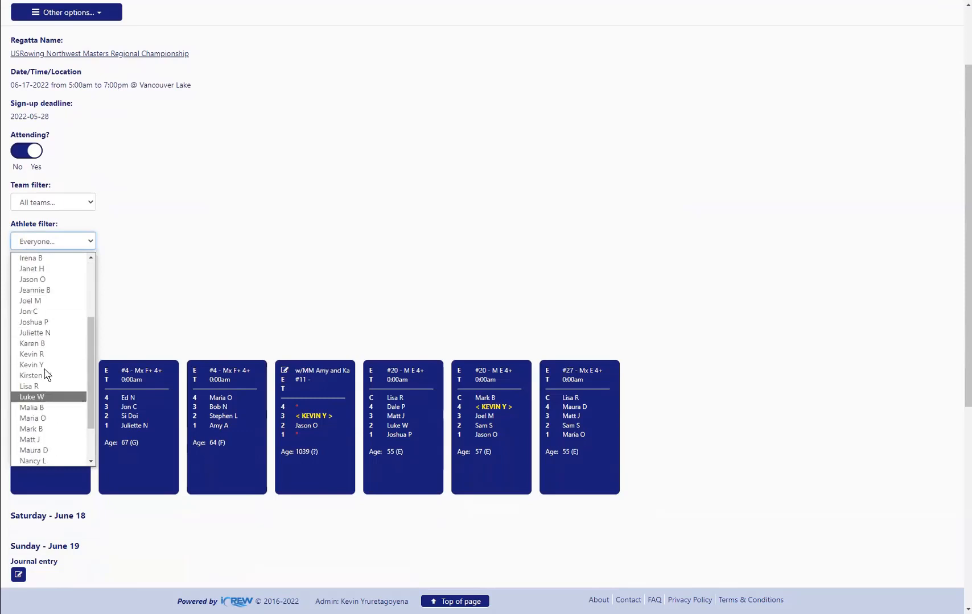
click(151, 252)
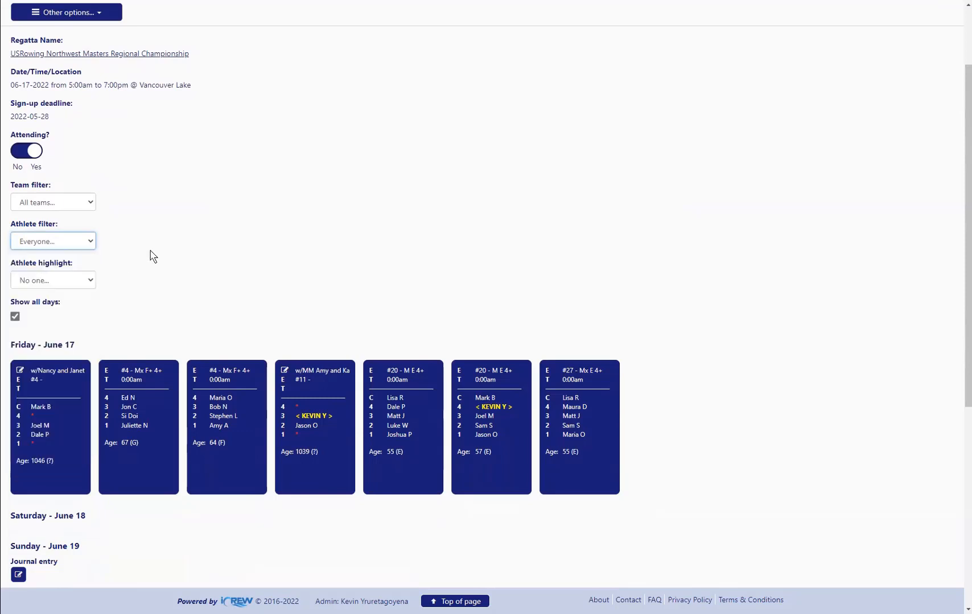
click(55, 282)
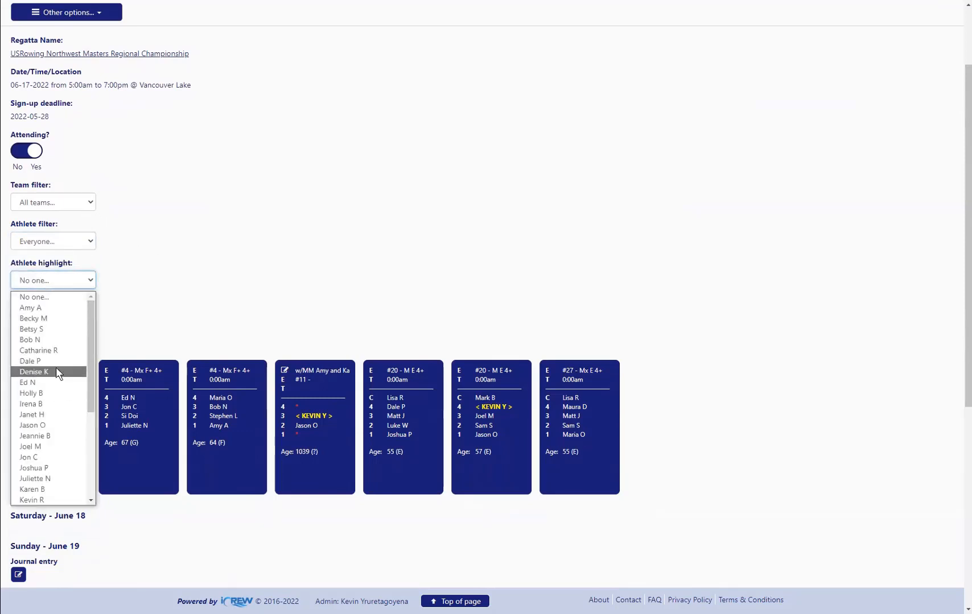
click(171, 267)
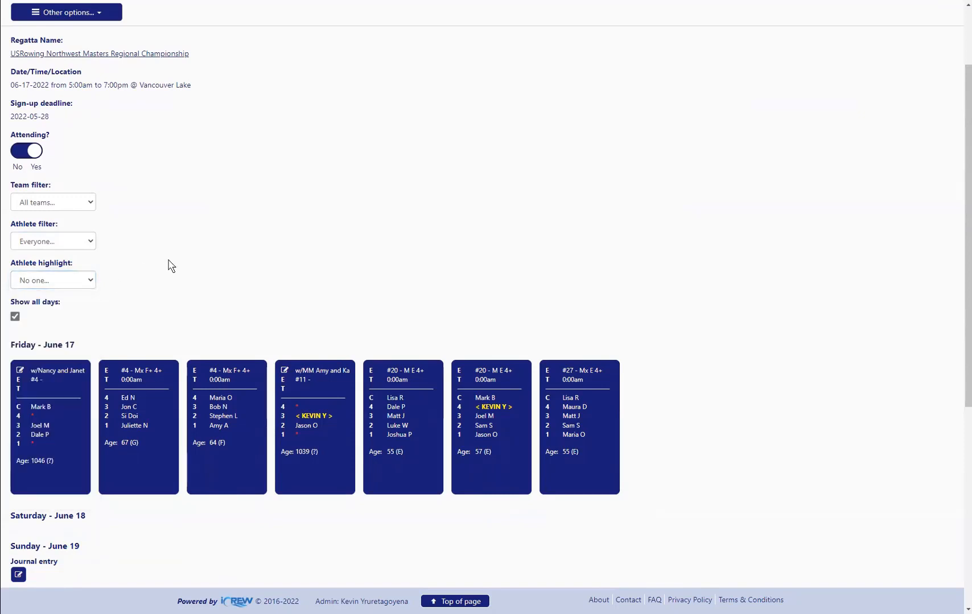
Turn off the Show all days option and review the regatta line-ups for June 17, 18 and 19
click(15, 318)
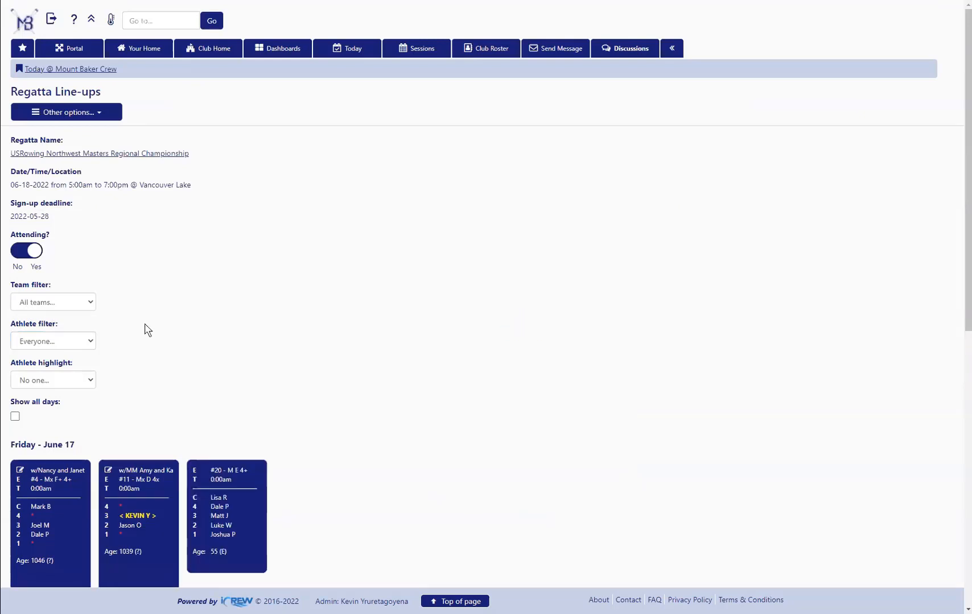
scroll(146, 329, down, 5)
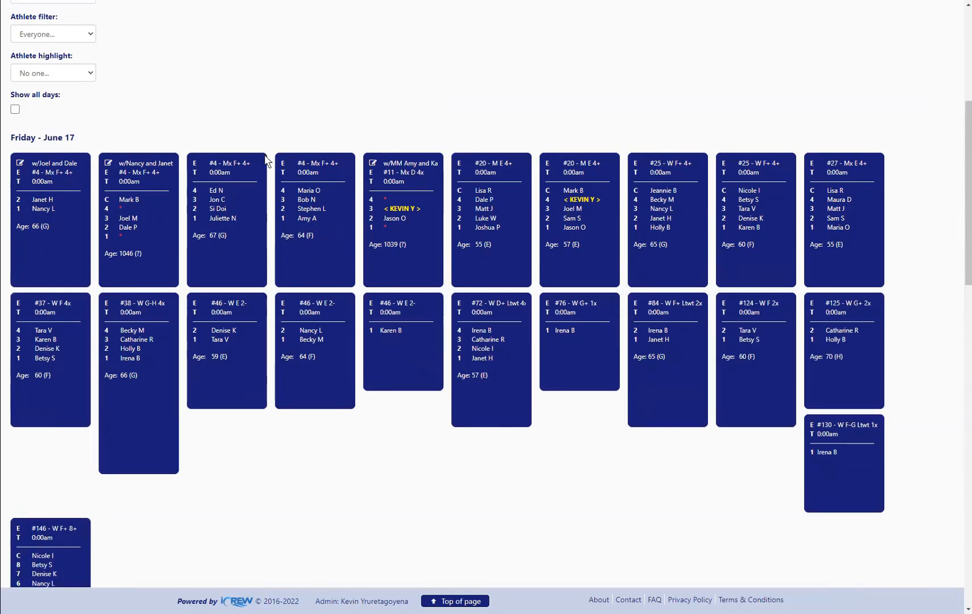
scroll(967, 188, down, 2)
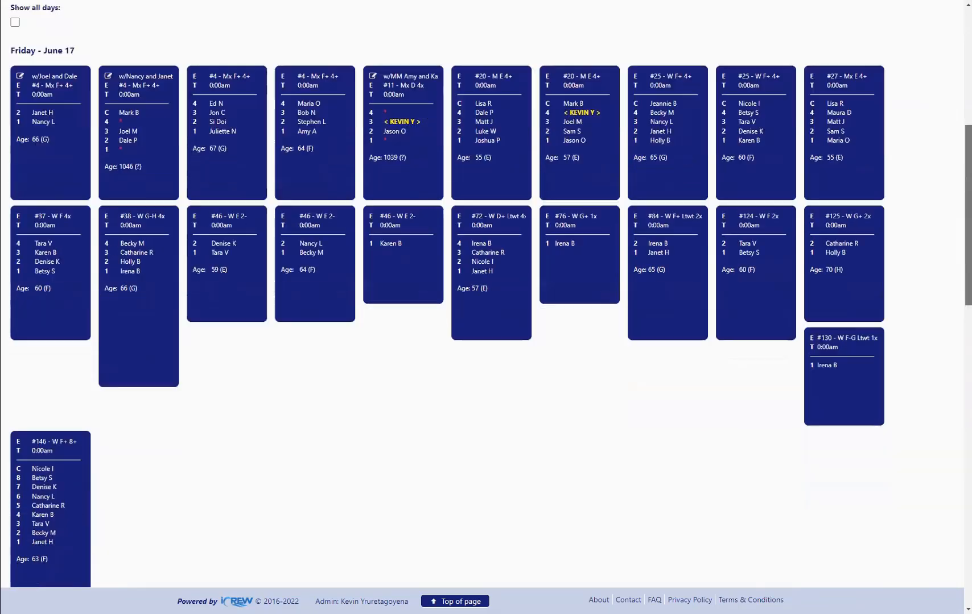
scroll(486, 294, down, 10)
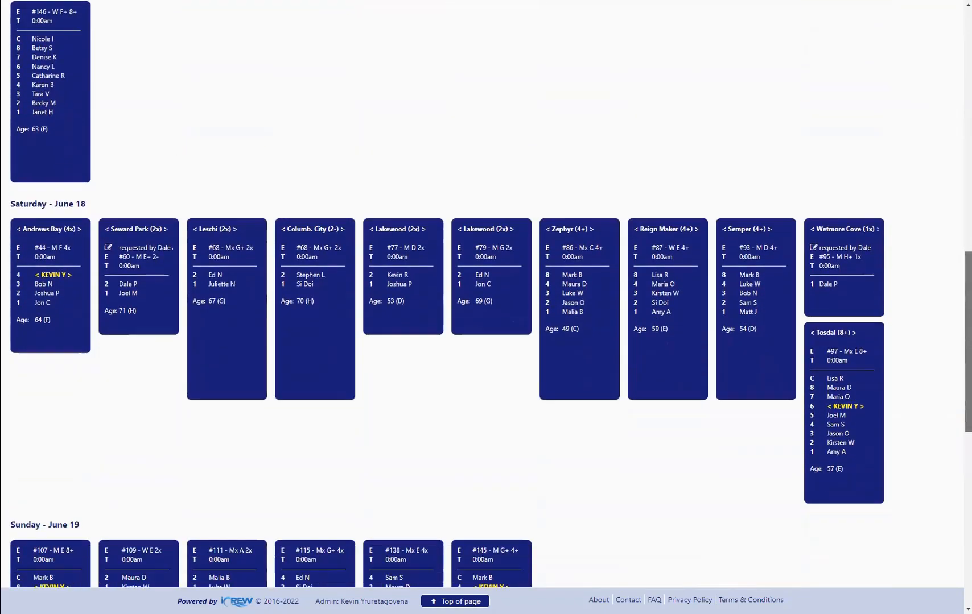
scroll(485, 294, down, 7)
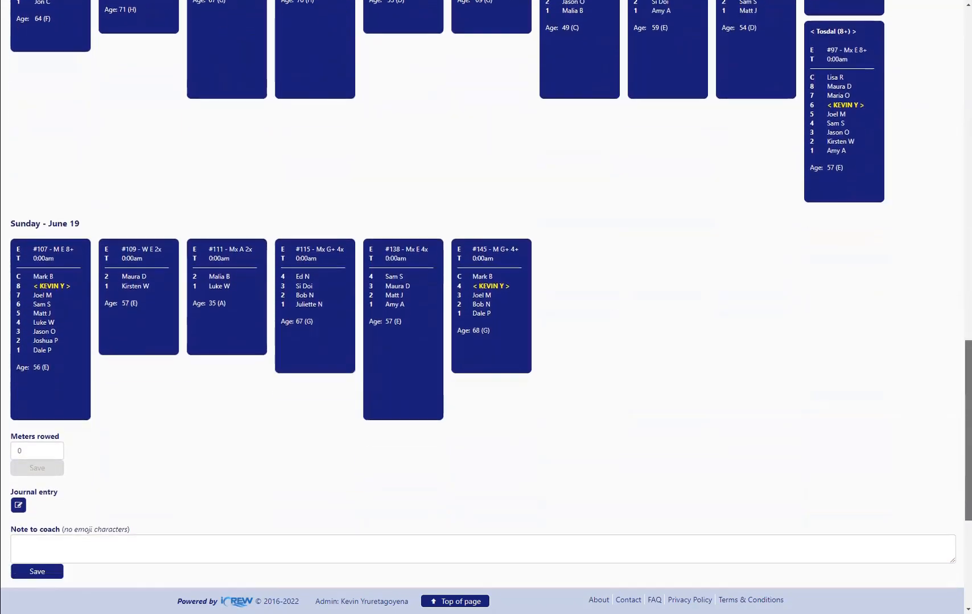
scroll(742, 49, up, 20)
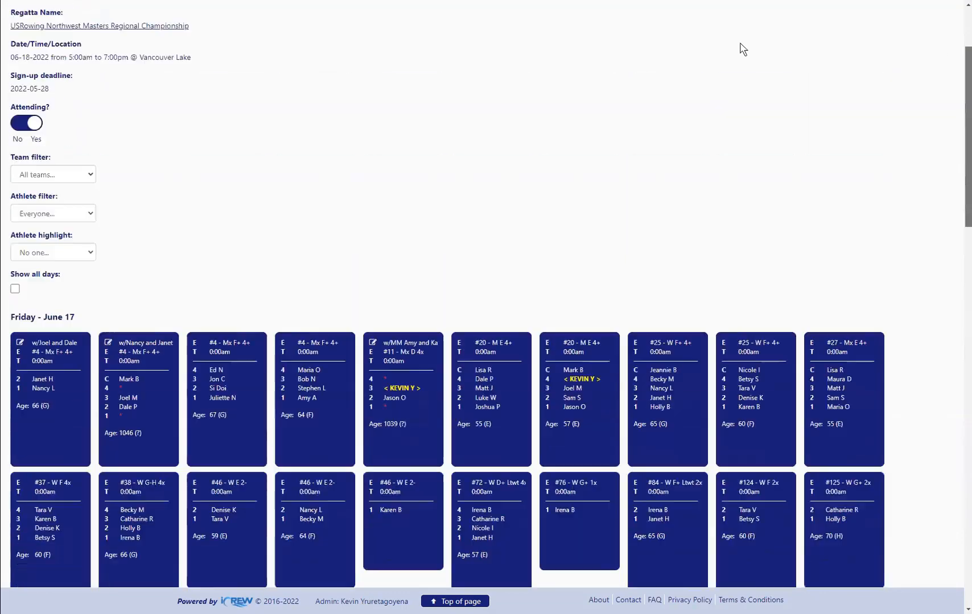
scroll(743, 49, up, 3)
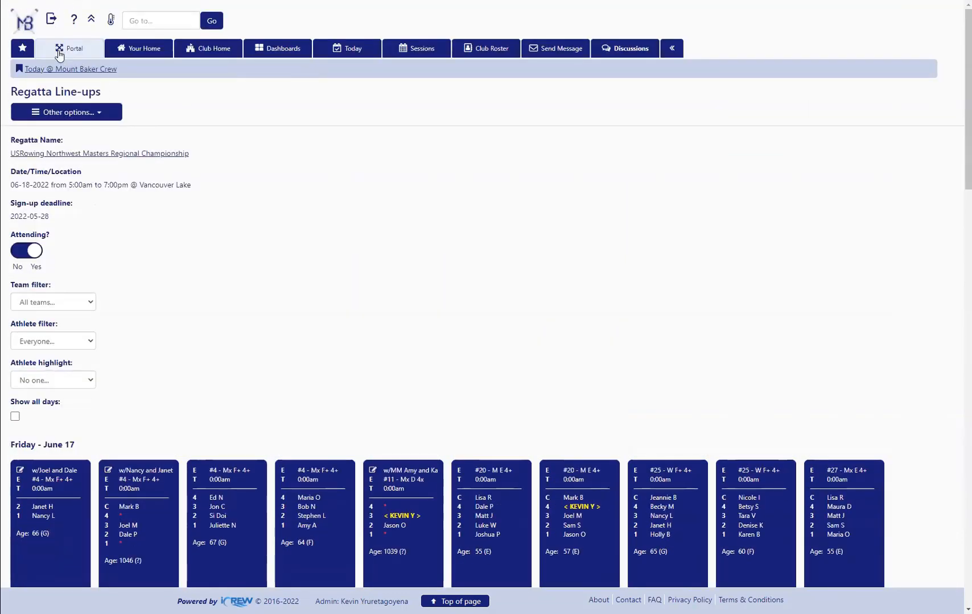
Return to the personal attendance plans through the home page, and hide and reshow the regattas list
click(123, 51)
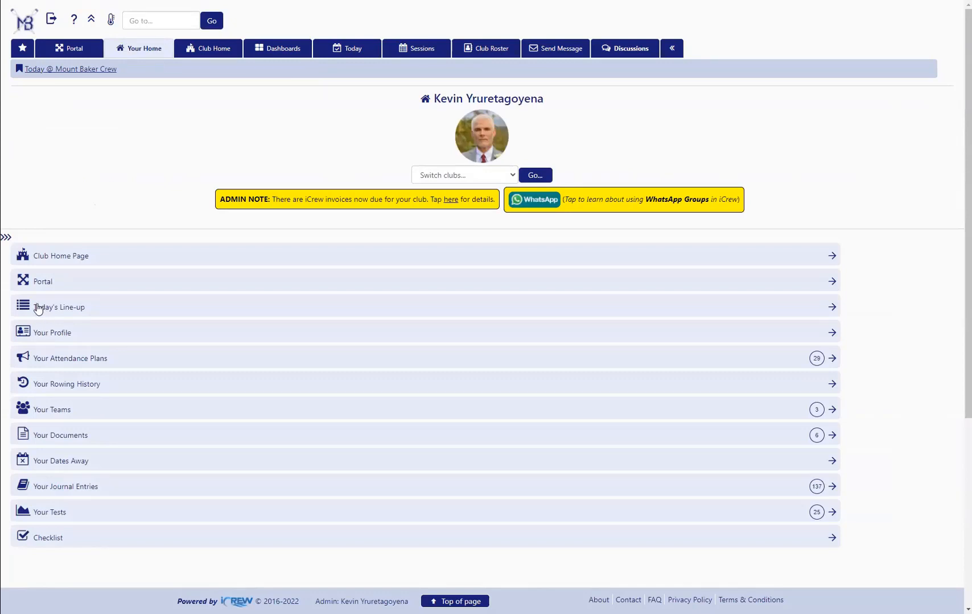
click(50, 364)
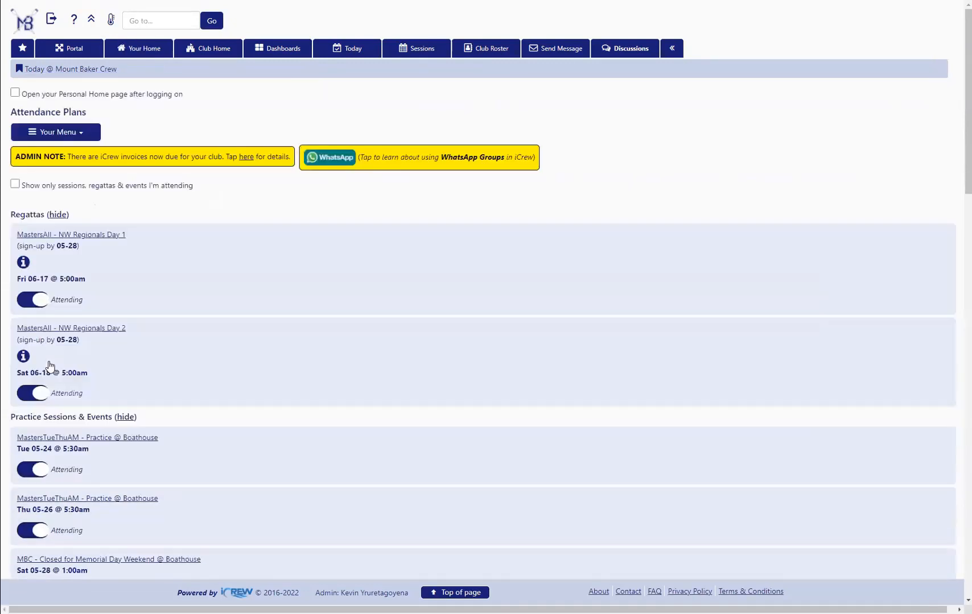
click(58, 216)
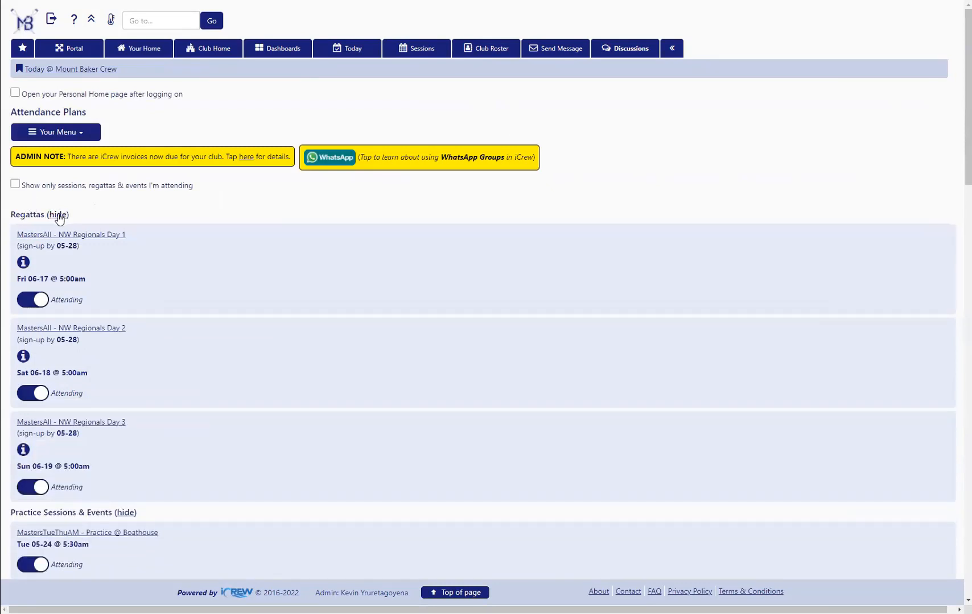
click(59, 217)
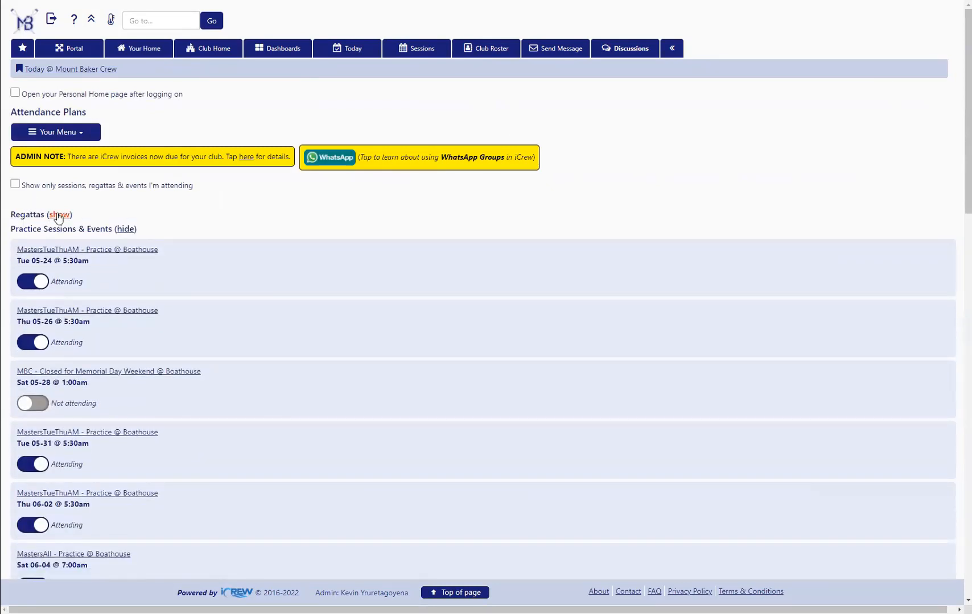
click(59, 215)
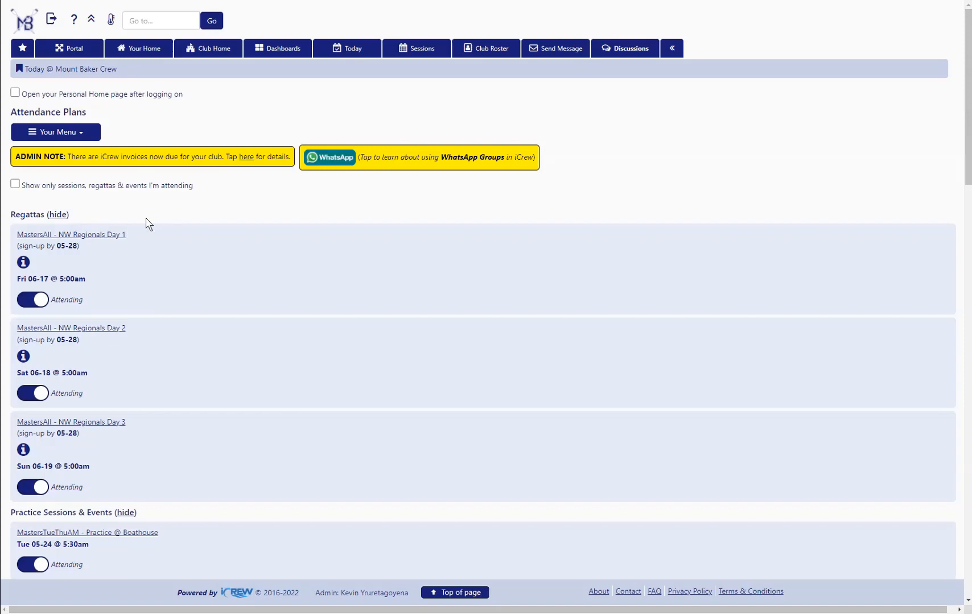
Check the options in the personal menu, and reopen the attendance plans from the home page with the regattas shown
click(66, 136)
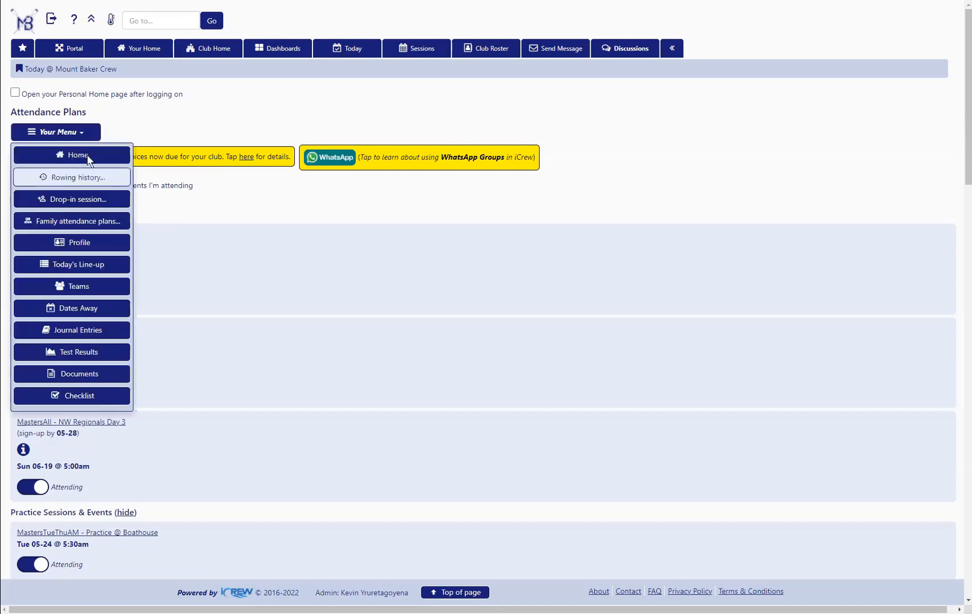
click(117, 49)
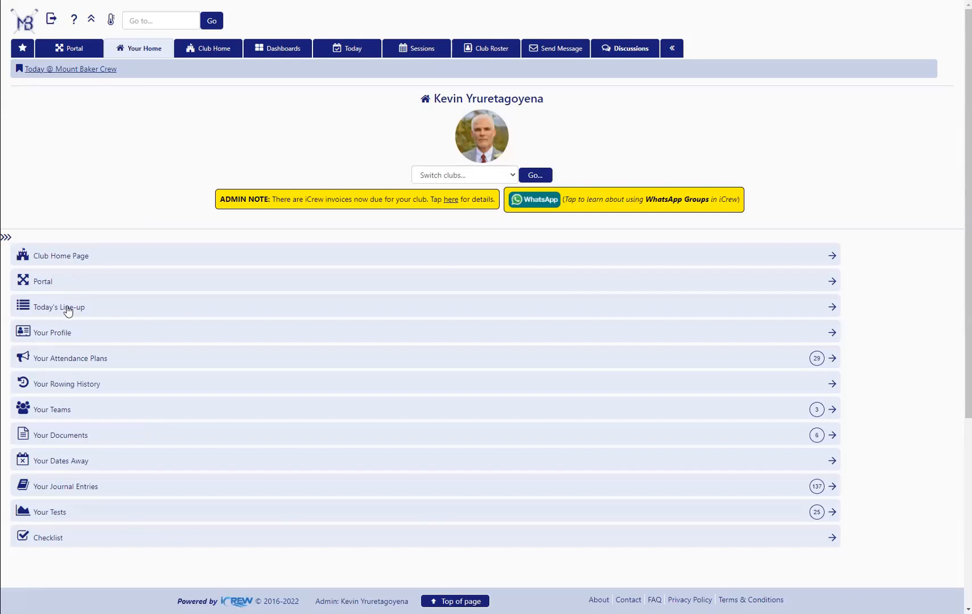
click(74, 363)
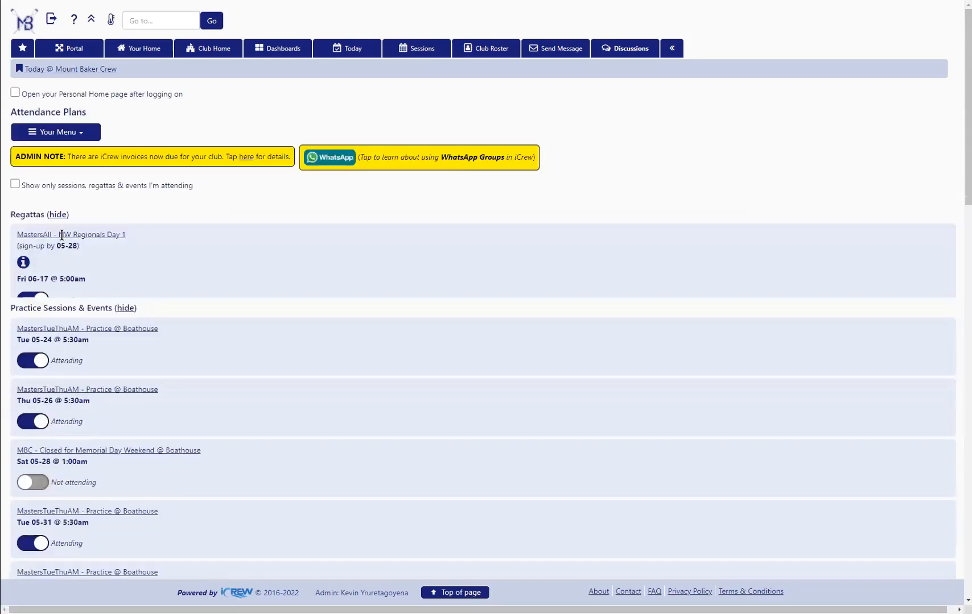
click(57, 215)
click(59, 214)
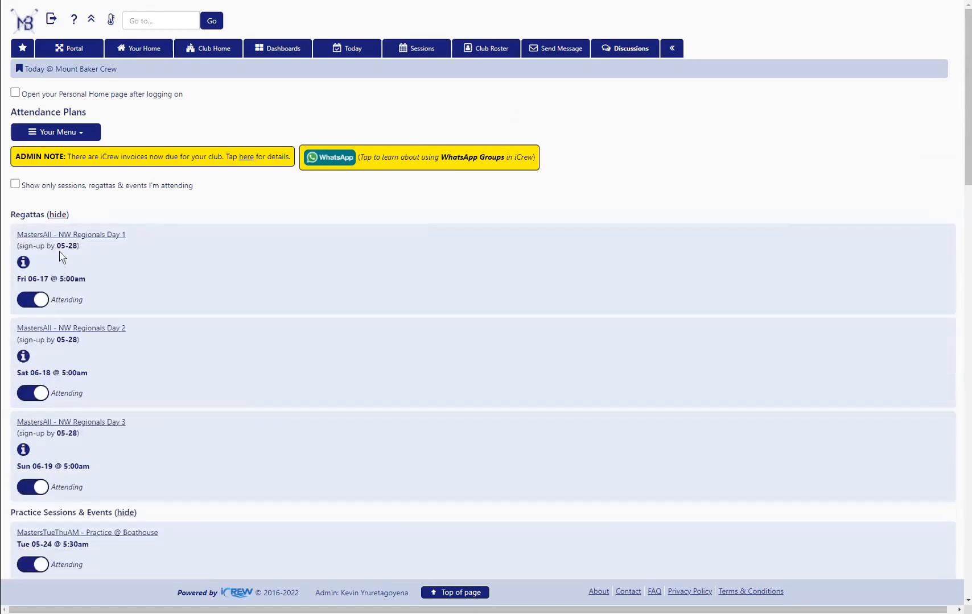
Open the regatta information from the NW Regionals Day 1 line-ups, review its notes and trailer fields, and return to the Admin's Portal
click(94, 235)
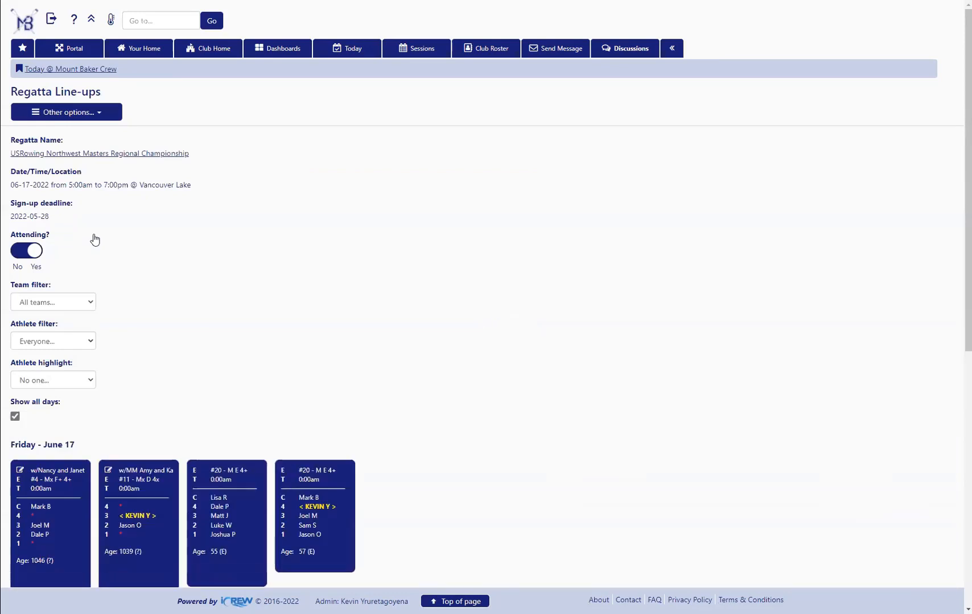
click(73, 113)
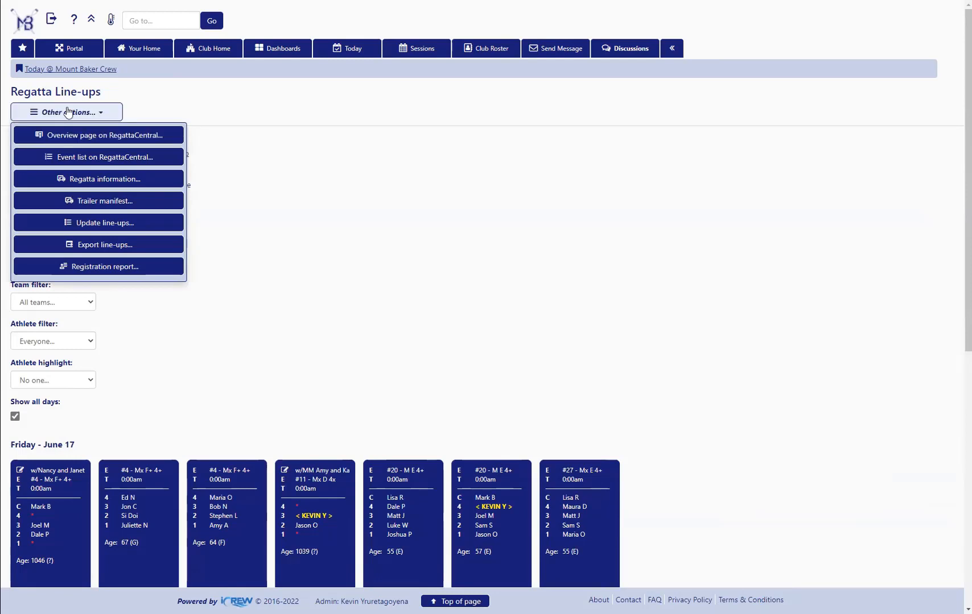
click(94, 180)
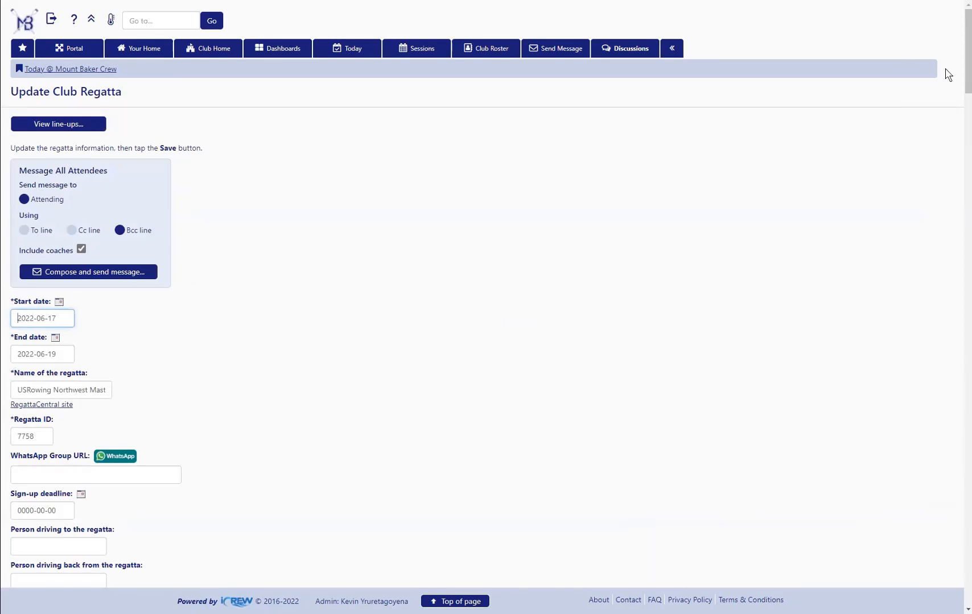
scroll(485, 291, down, 8)
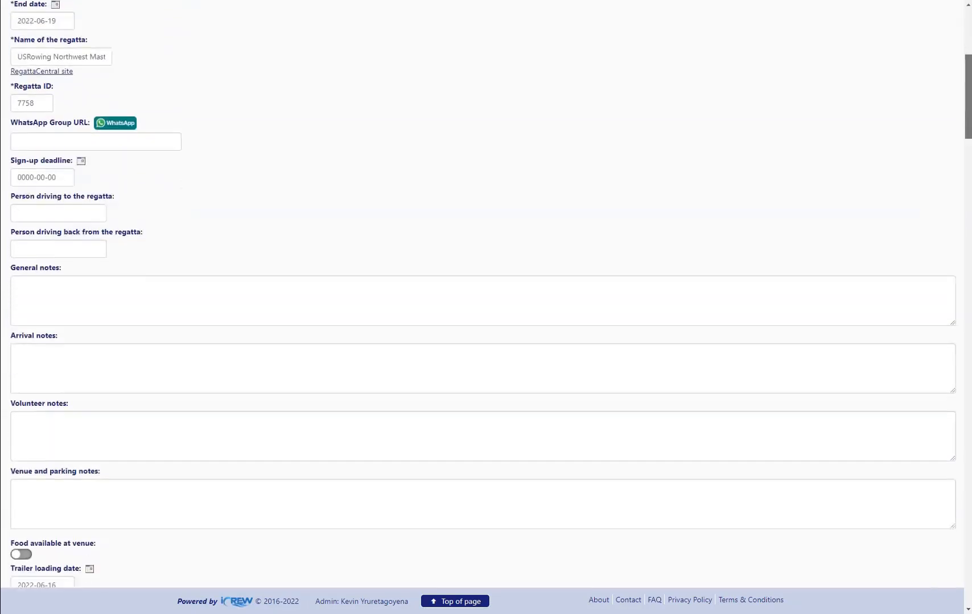
scroll(486, 295, down, 4)
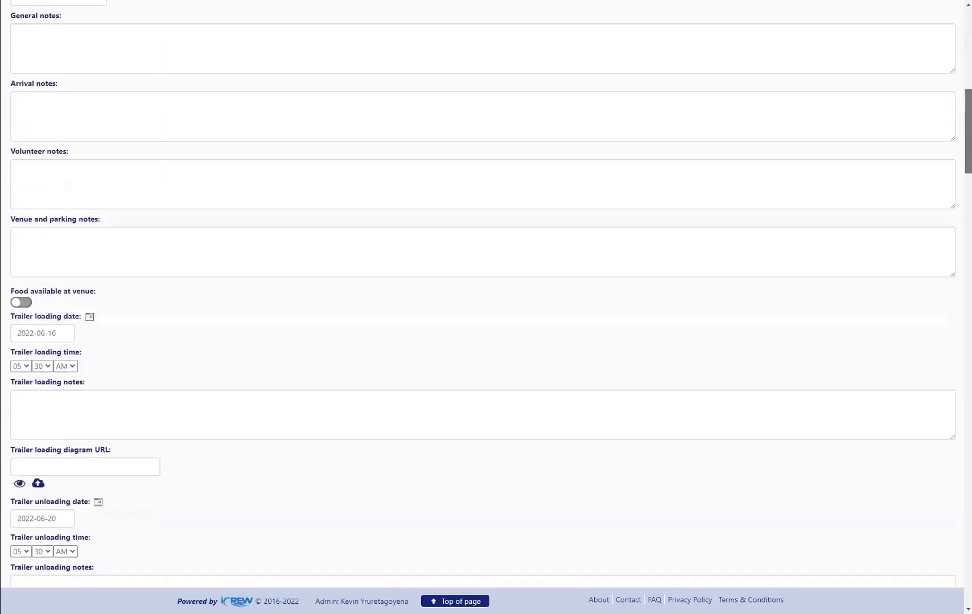
scroll(196, 453, up, 12)
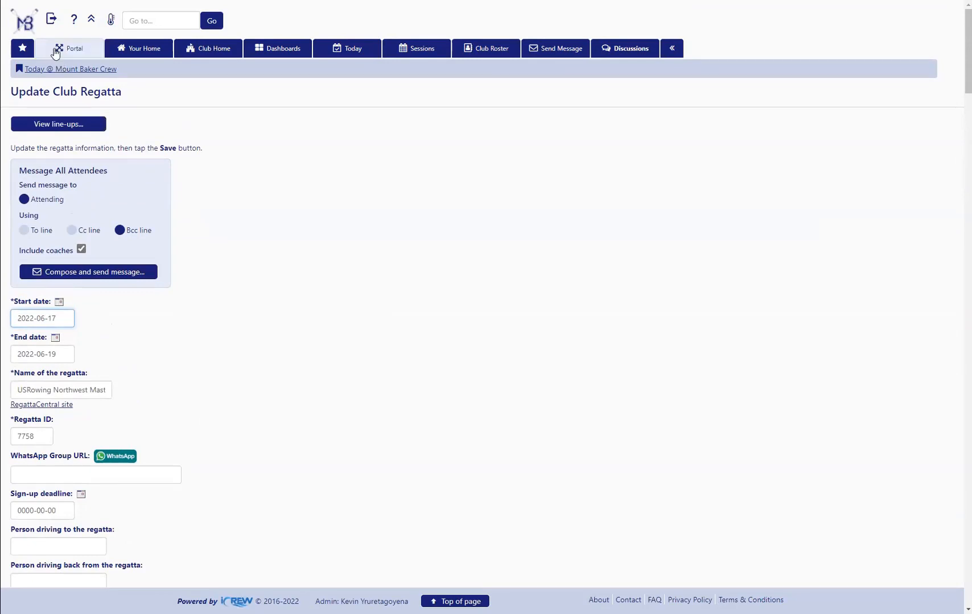
click(57, 50)
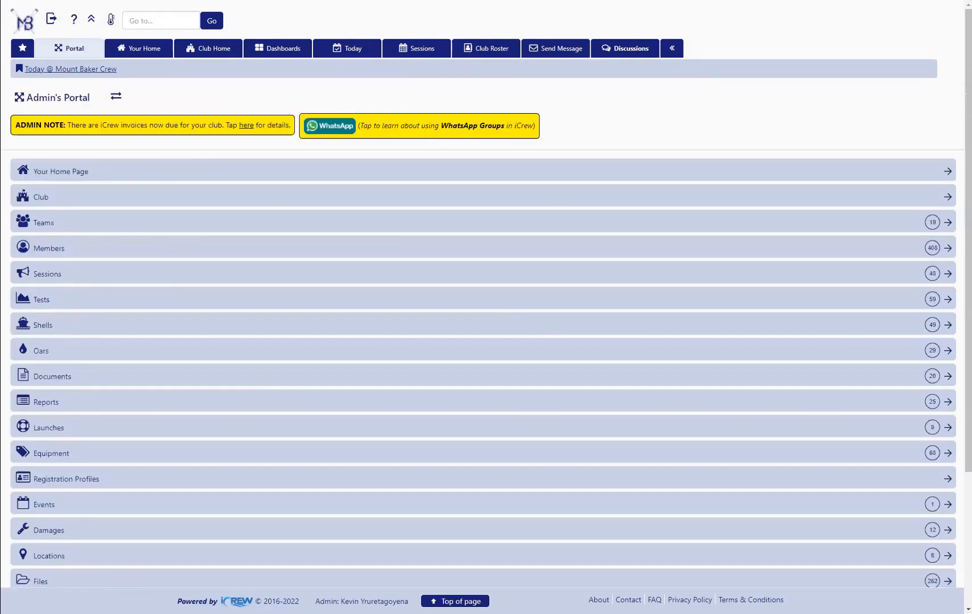